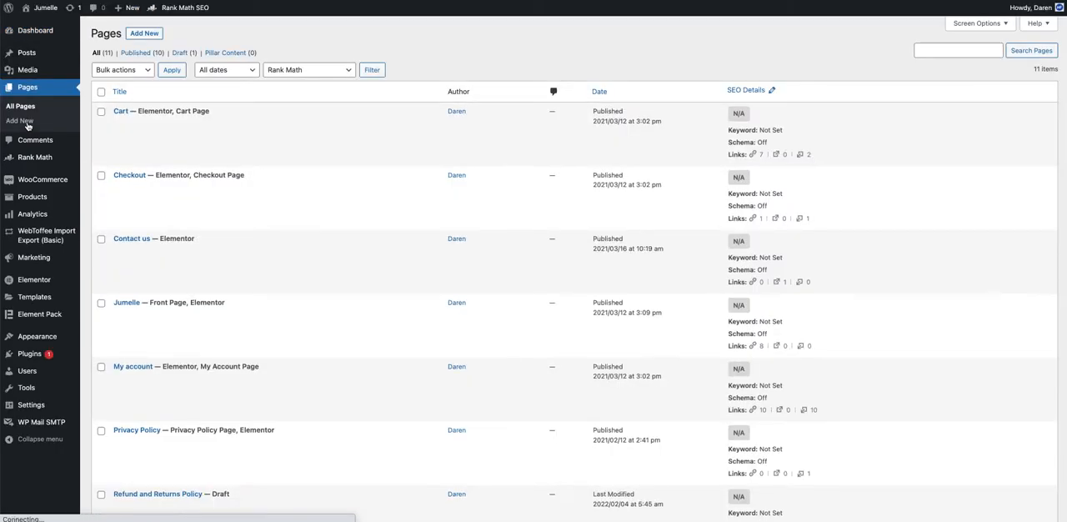
# Step: Open the Jumelle front page from the Pages list for editing with Elementor
pyautogui.scroll(-5, 324, 274)
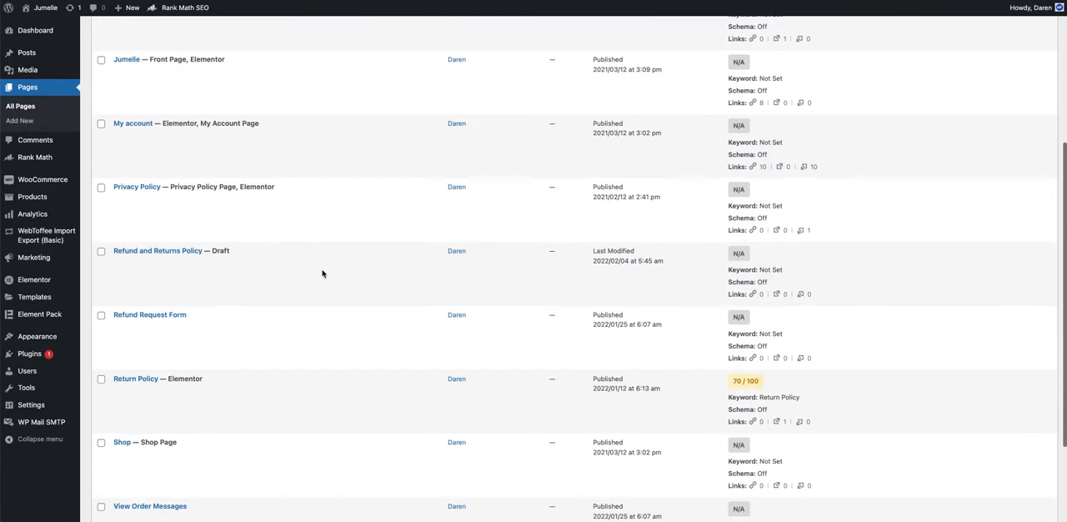
pyautogui.scroll(3, 325, 274)
pyautogui.scroll(3, 322, 273)
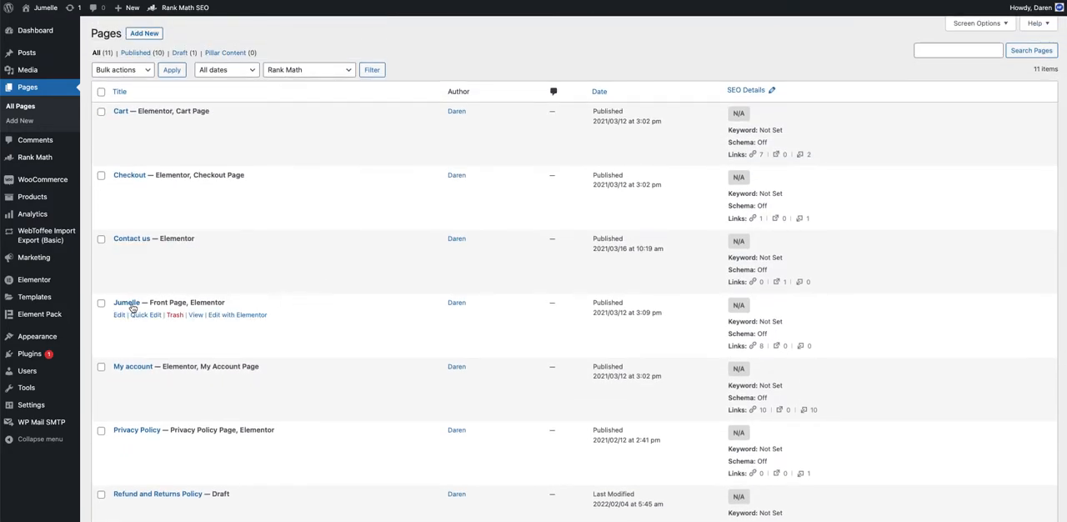
pyautogui.moveTo(150, 303); pyautogui.dragTo(188, 298)
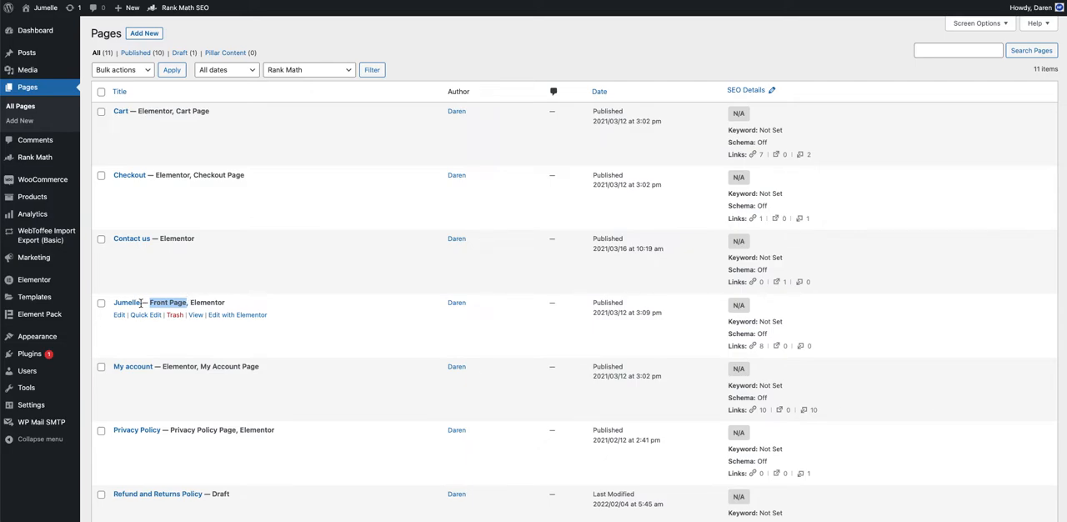
pyautogui.click(233, 318)
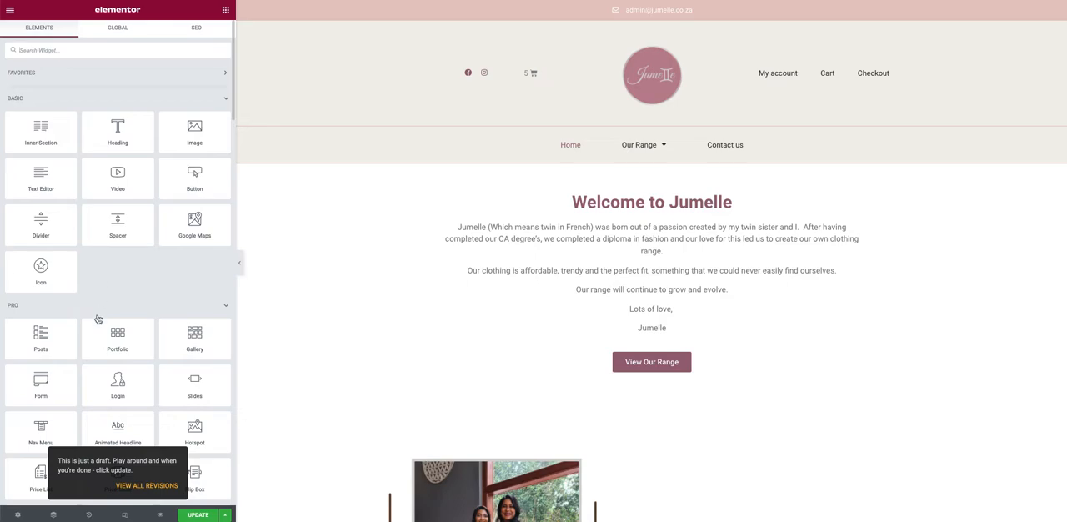
# Step: Look through the available widgets and the home page's sections, from the welcome text down to the product range
pyautogui.scroll(-3, 98, 312)
pyautogui.scroll(-8, 97, 315)
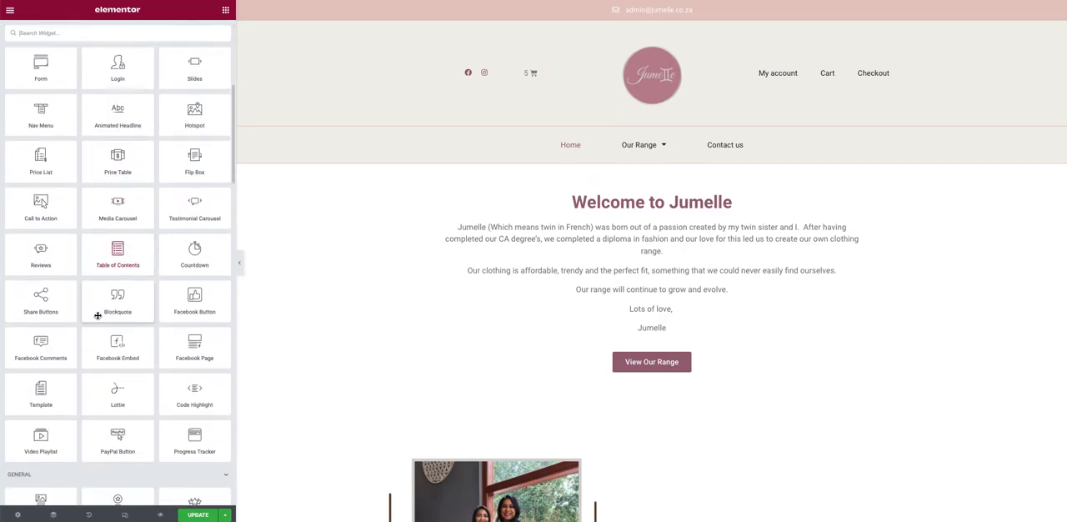
pyautogui.scroll(-2, 97, 315)
pyautogui.scroll(10, 98, 315)
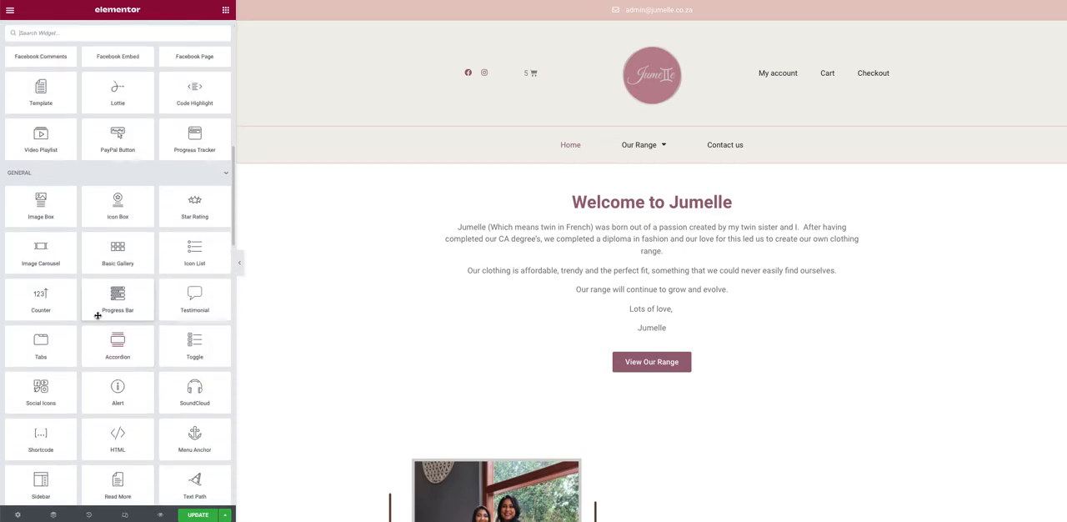
pyautogui.scroll(3, 97, 315)
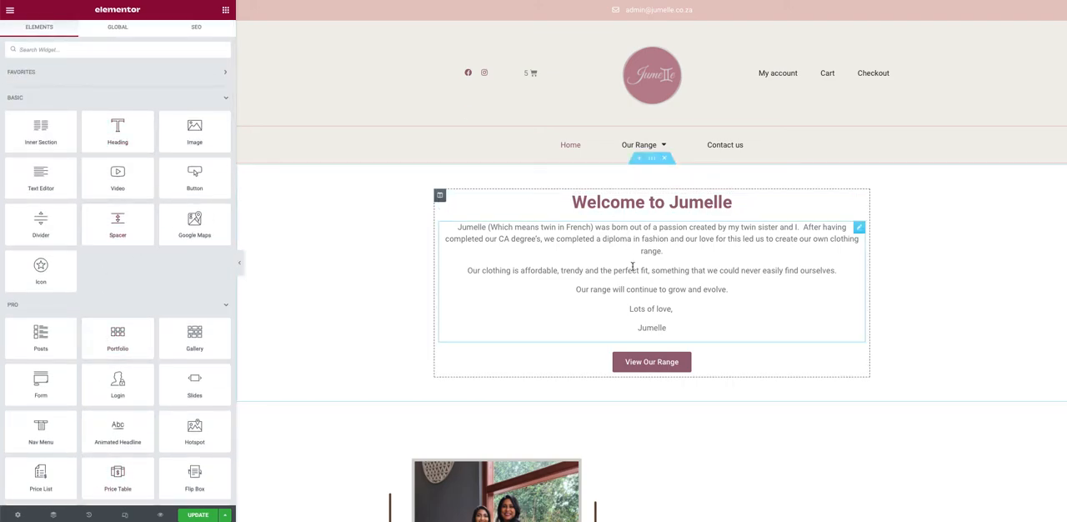
pyautogui.scroll(-7, 631, 264)
pyautogui.scroll(8, 631, 269)
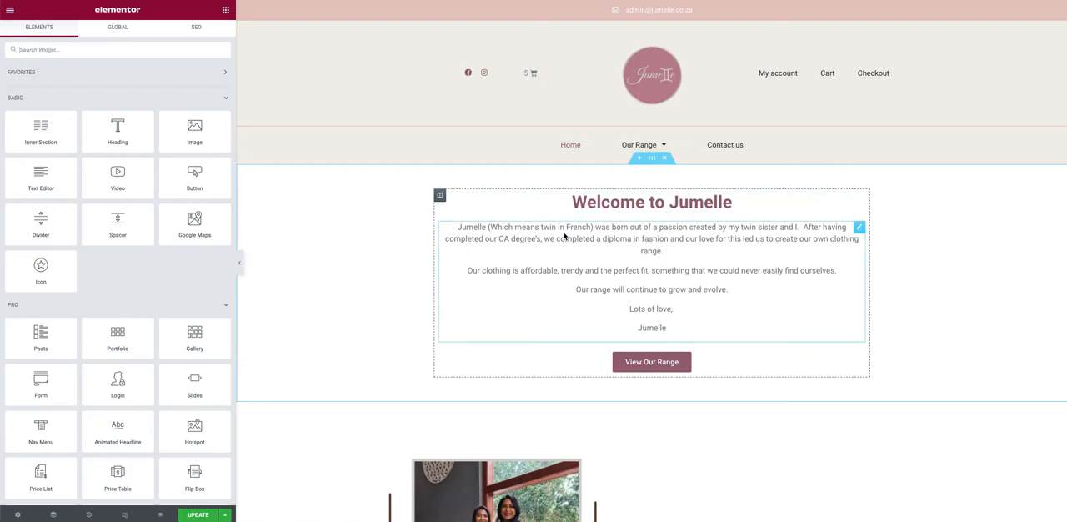
pyautogui.scroll(-3, 639, 250)
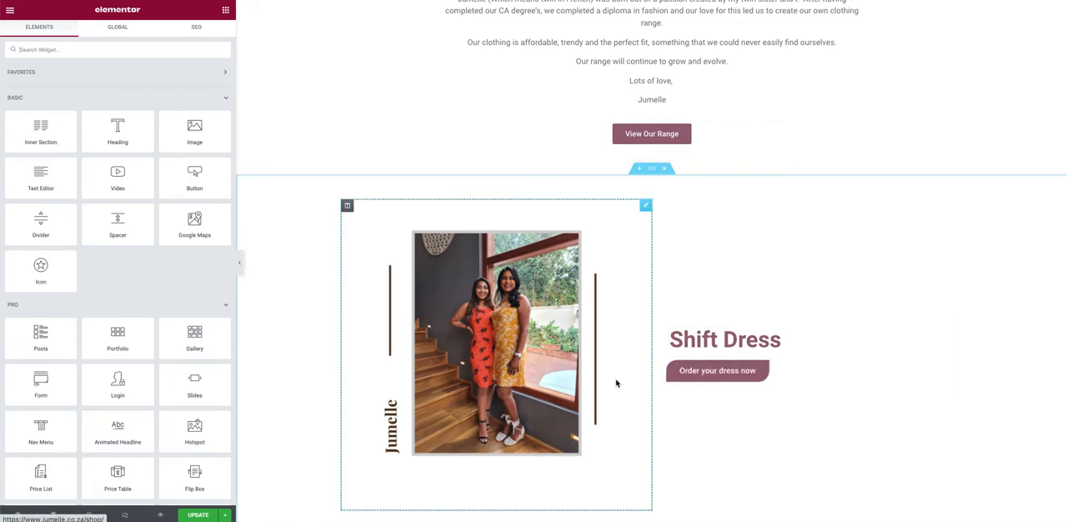
pyautogui.scroll(-2, 611, 379)
pyautogui.scroll(-2, 609, 379)
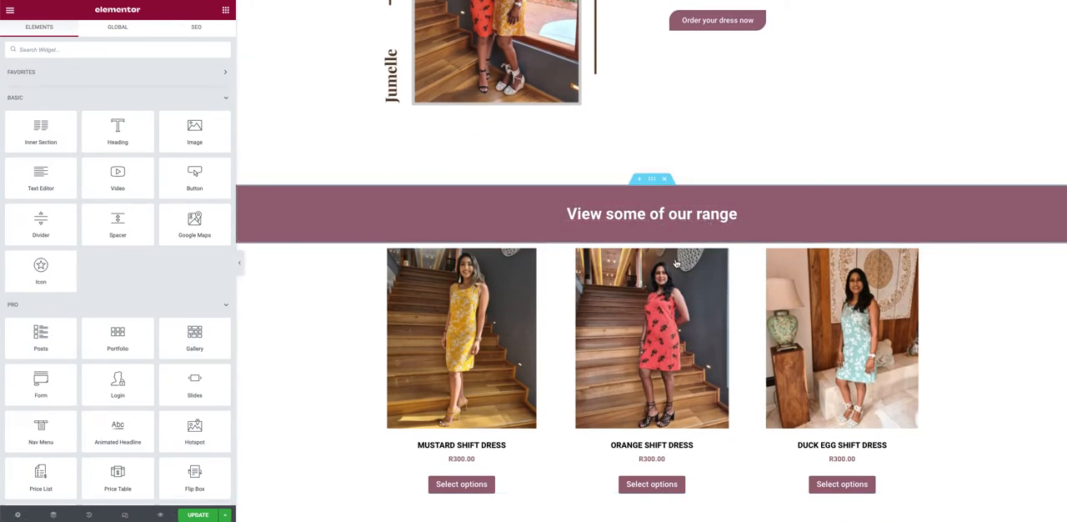
pyautogui.scroll(-3, 556, 379)
pyautogui.scroll(12, 557, 379)
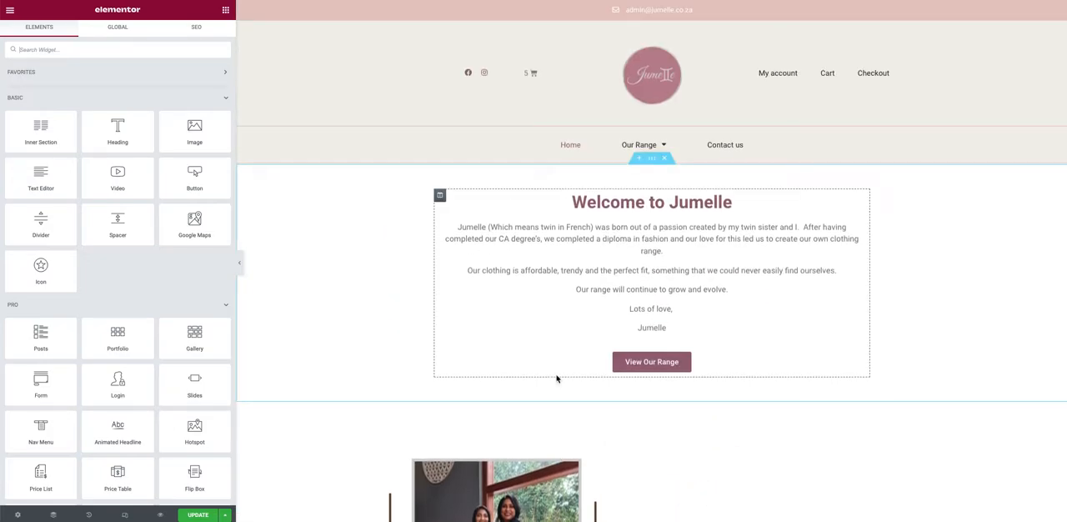
# Step: Add "hello" to the end of the "Welcome to Jumelle" heading directly on the page and remove it again
pyautogui.click(593, 203)
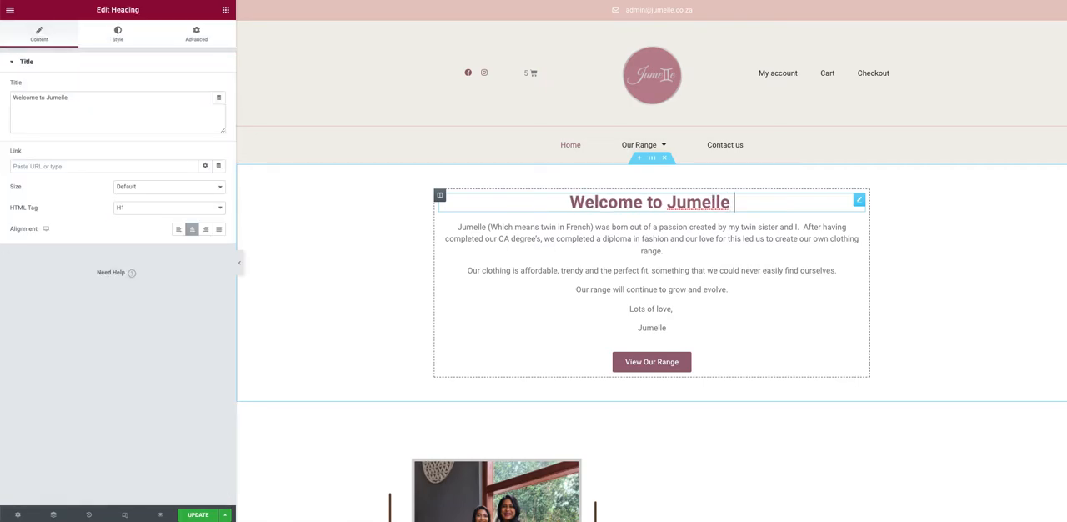
pyautogui.write('hello')
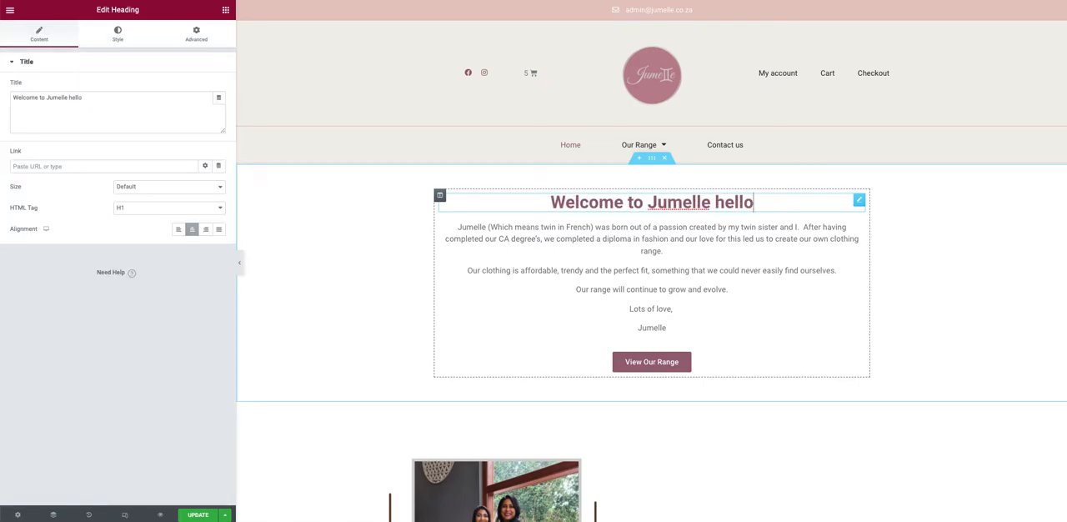
pyautogui.press('BackSpace')
pyautogui.press('BackSpace')
pyautogui.press('BackSpace')
pyautogui.press('BackSpace')
pyautogui.press('BackSpace')
pyautogui.press('BackSpace')
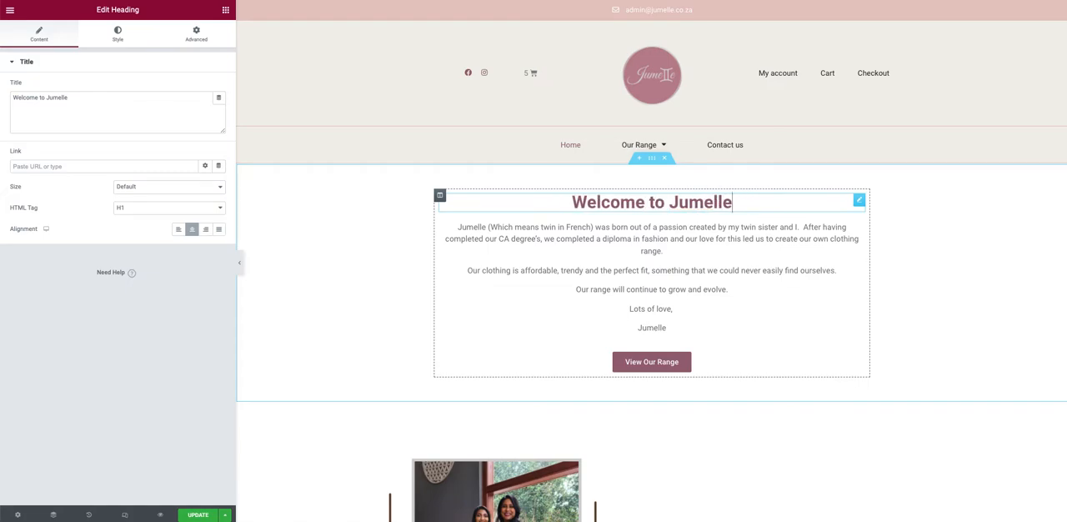
pyautogui.click(613, 256)
# Step: Append "hello" to the welcome heading through its title setting and delete the added word again
pyautogui.click(667, 203)
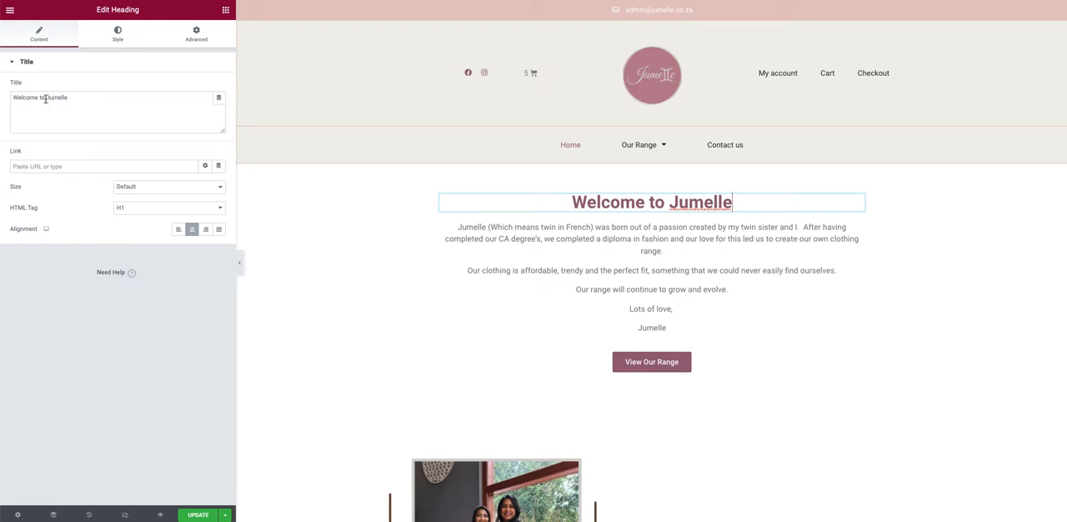
pyautogui.moveTo(45, 97); pyautogui.dragTo(78, 98)
pyautogui.click(77, 98)
pyautogui.write('hello')
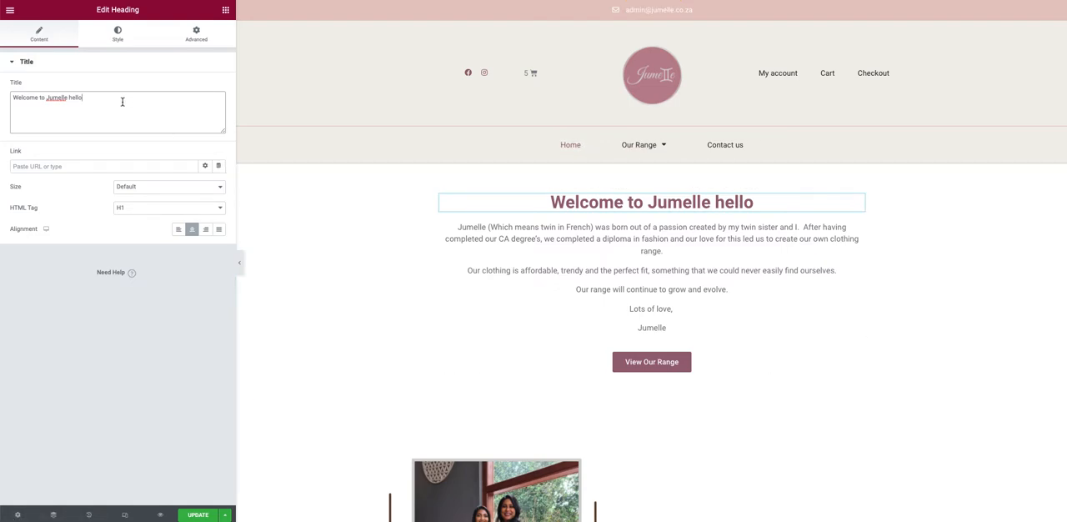
pyautogui.press('BackSpace')
pyautogui.press('BackSpace')
pyautogui.press('BackSpace')
pyautogui.press('BackSpace')
pyautogui.press('BackSpace')
pyautogui.press('BackSpace')
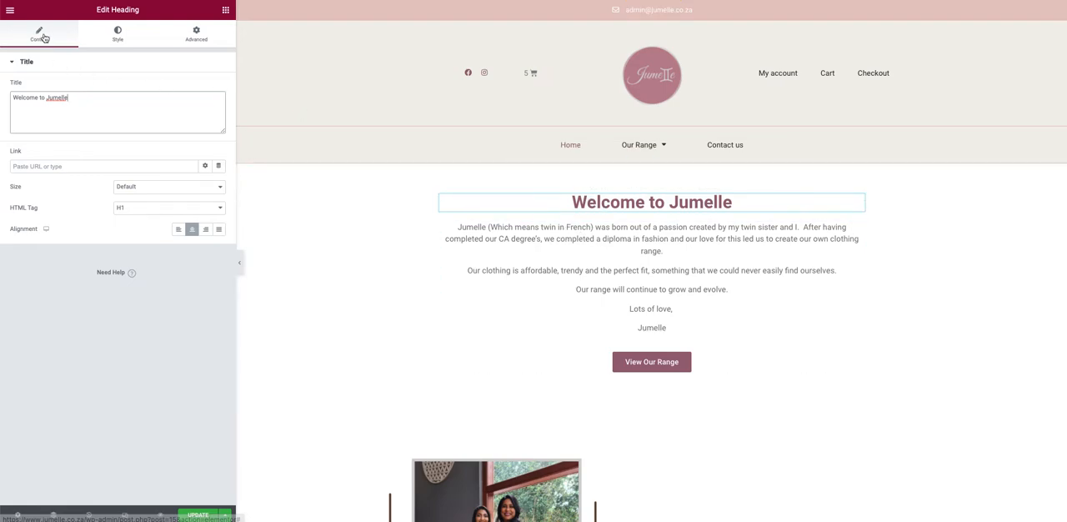
# Step: Look over the heading's settings and copy the hex code of its text colour
pyautogui.click(190, 37)
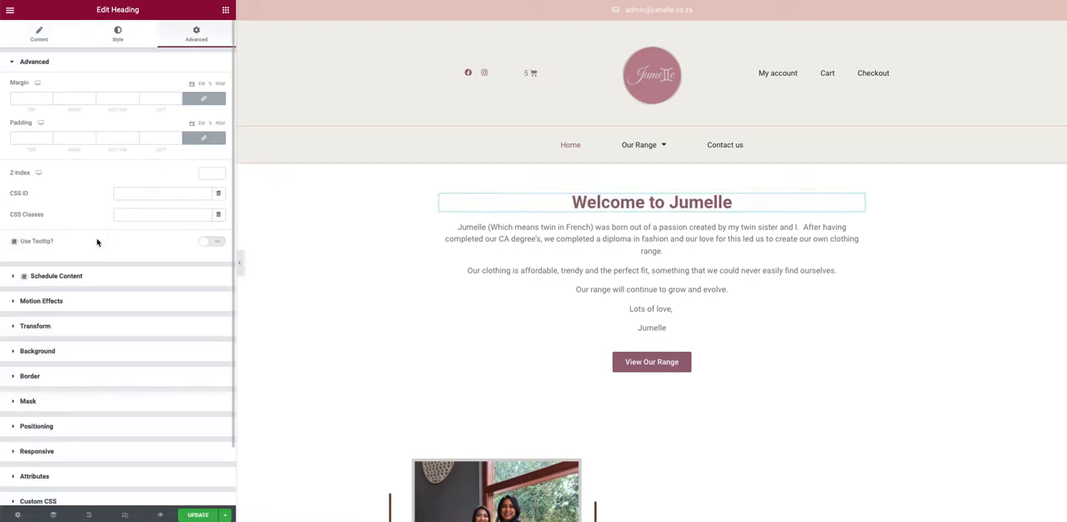
pyautogui.click(37, 42)
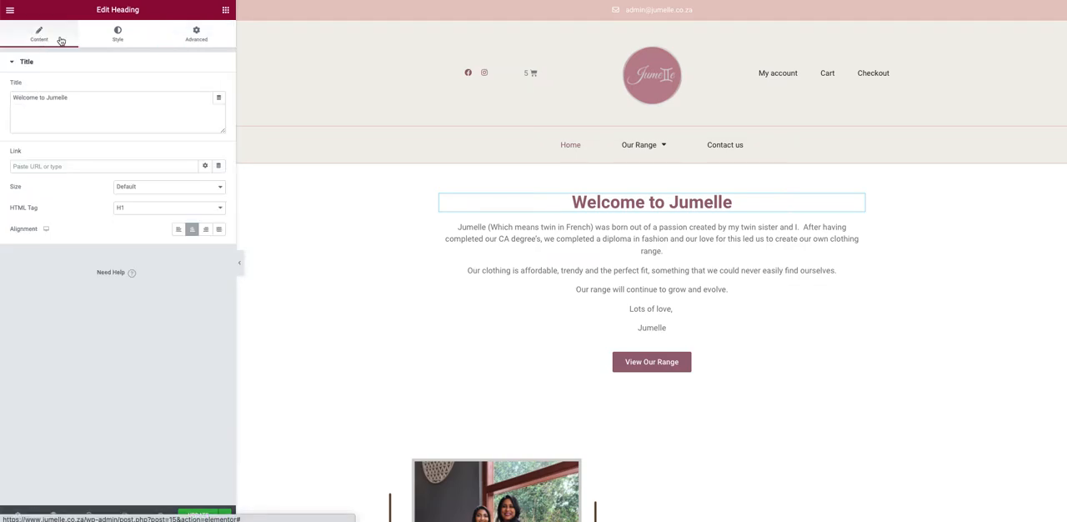
pyautogui.click(114, 37)
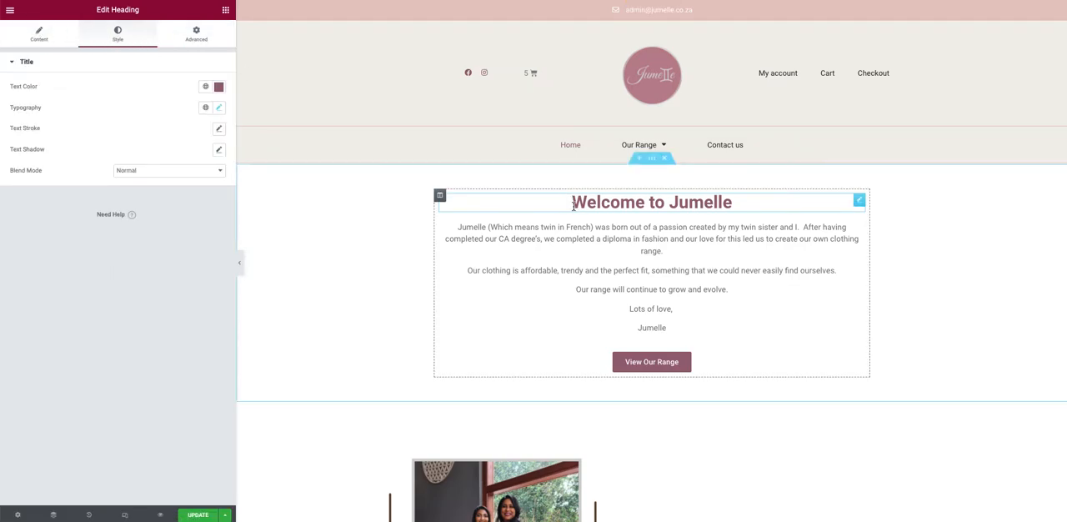
pyautogui.click(219, 88)
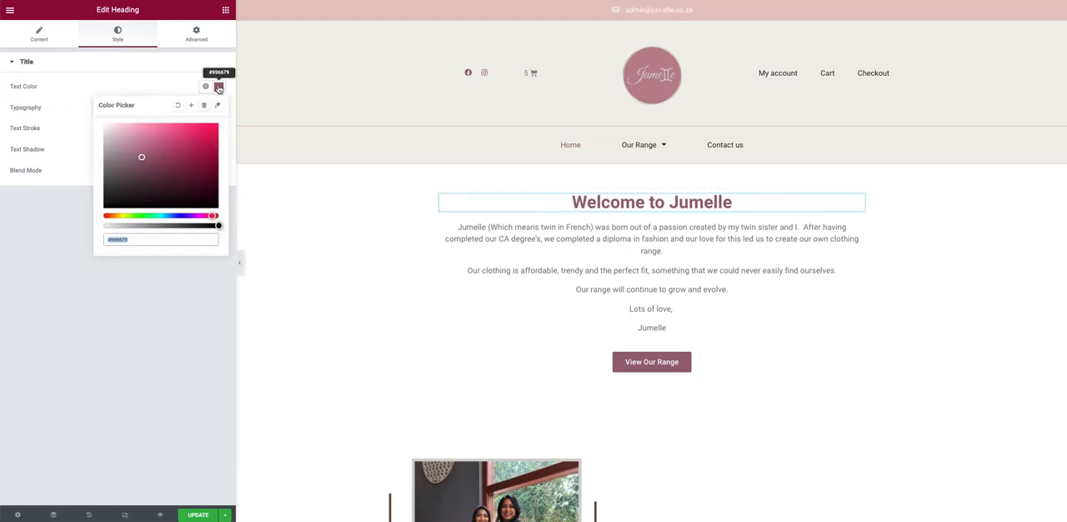
pyautogui.click(115, 240)
pyautogui.rightClick(114, 240)
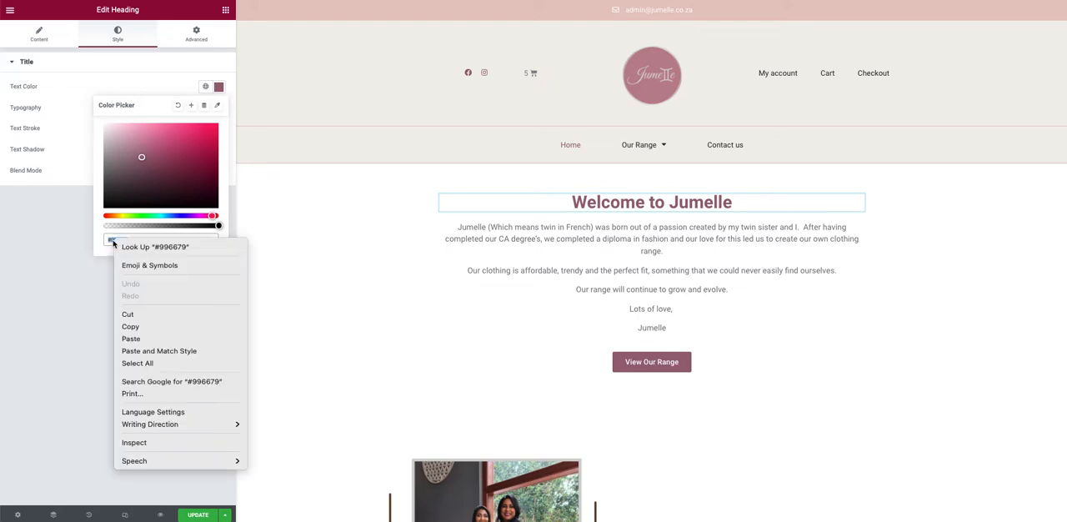
pyautogui.click(135, 329)
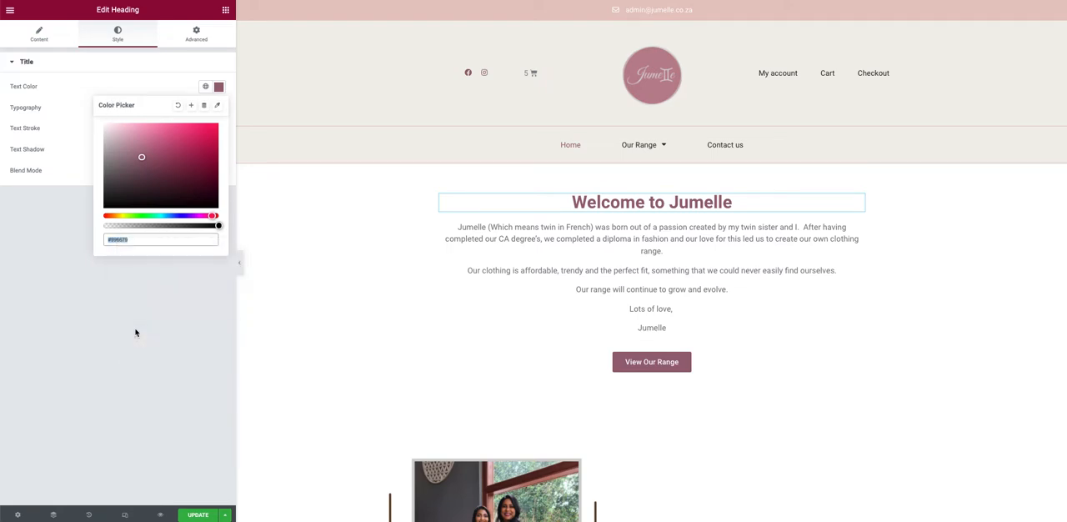
# Step: Replace the heading's text colour code with #000
pyautogui.click(139, 245)
pyautogui.press('BackSpace')
pyautogui.press('BackSpace')
pyautogui.press('BackSpace')
pyautogui.press('BackSpace')
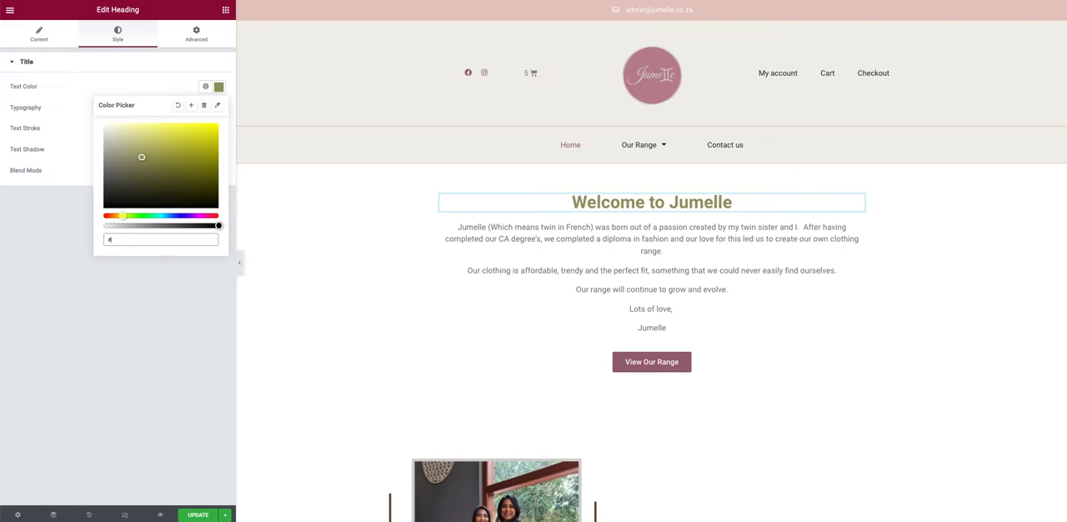
pyautogui.press('BackSpace')
pyautogui.press('BackSpace')
pyautogui.write('000')
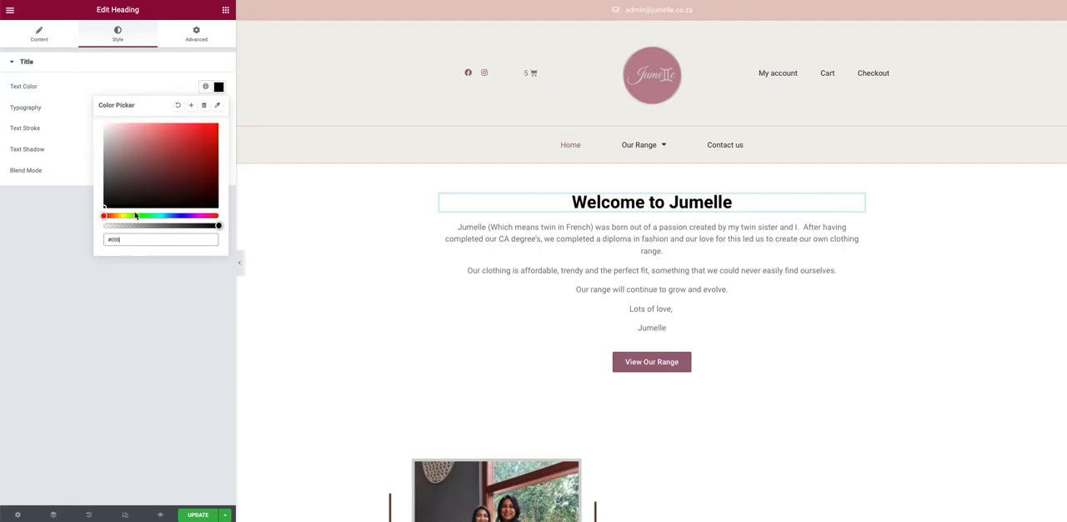
# Step: Try a red and some green shades for the heading's text colour using the colour picker
pyautogui.moveTo(115, 195); pyautogui.dragTo(203, 147)
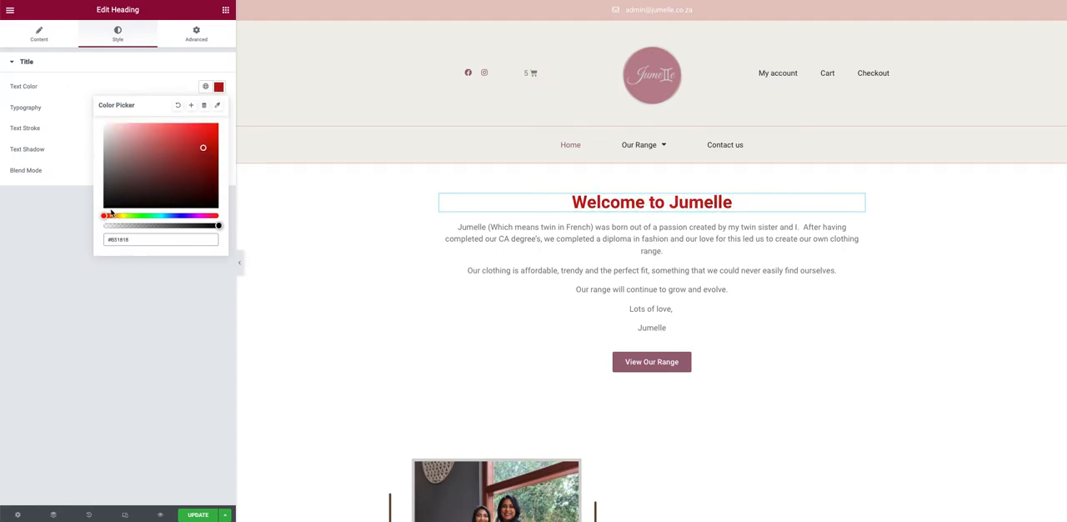
pyautogui.moveTo(107, 216); pyautogui.dragTo(146, 216)
pyautogui.click(204, 150)
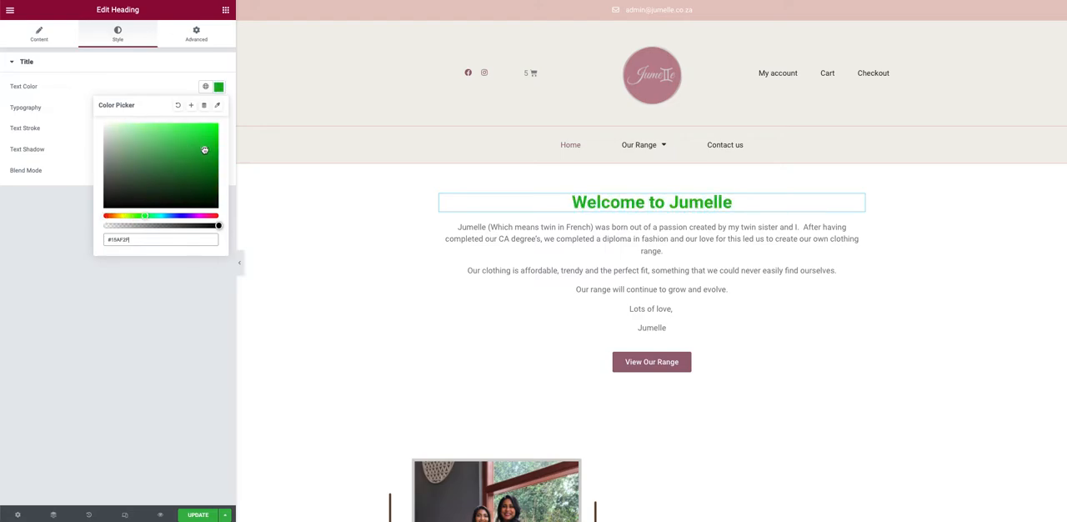
pyautogui.moveTo(204, 150)
pyautogui.mouseDown()
pyautogui.moveTo(166, 134)
pyautogui.moveTo(180, 158)
pyautogui.moveTo(171, 146)
pyautogui.mouseUp()
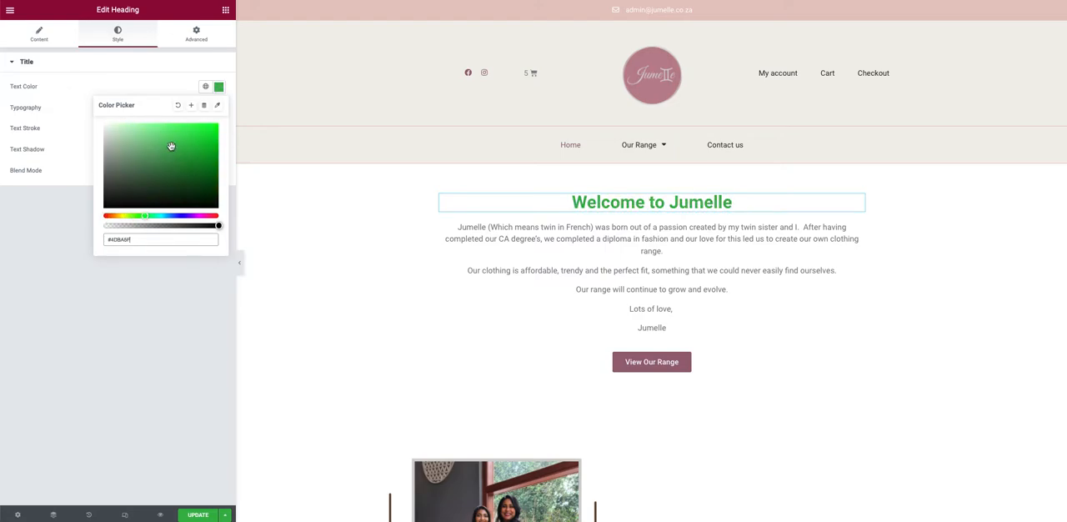
# Step: Set the heading's text colour to the copied code #996679 and close the colour picker
pyautogui.moveTo(141, 238); pyautogui.dragTo(102, 241)
pyautogui.hotkey('ctrl', 'v')
pyautogui.click(37, 273)
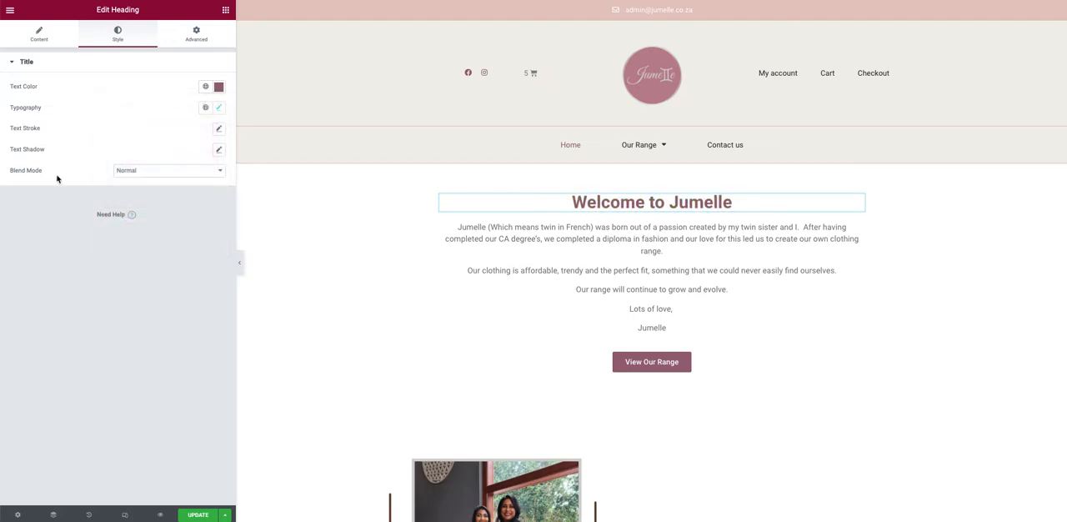
# Step: Open the heading's typography settings and browse the available font families
pyautogui.click(218, 109)
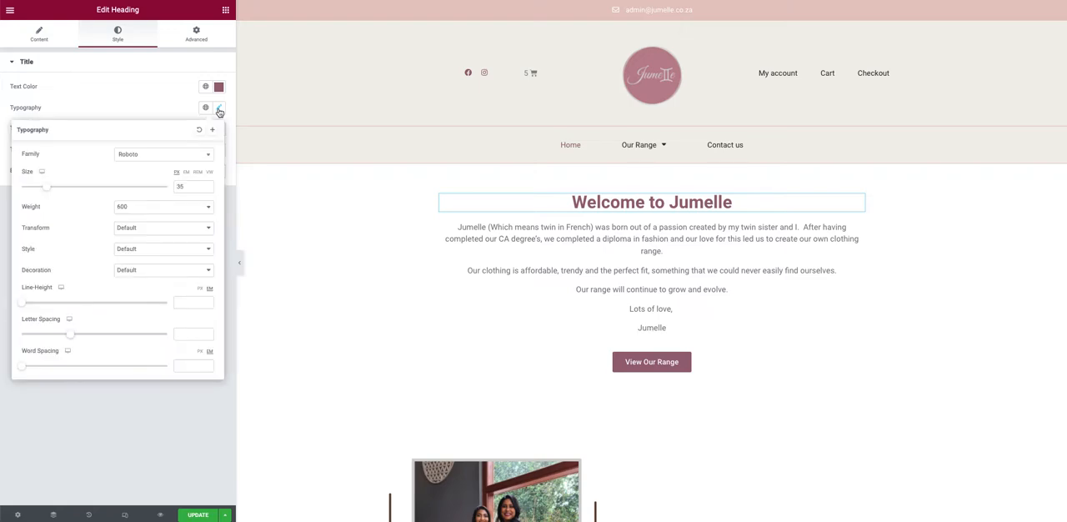
pyautogui.click(137, 157)
pyautogui.scroll(-4, 150, 210)
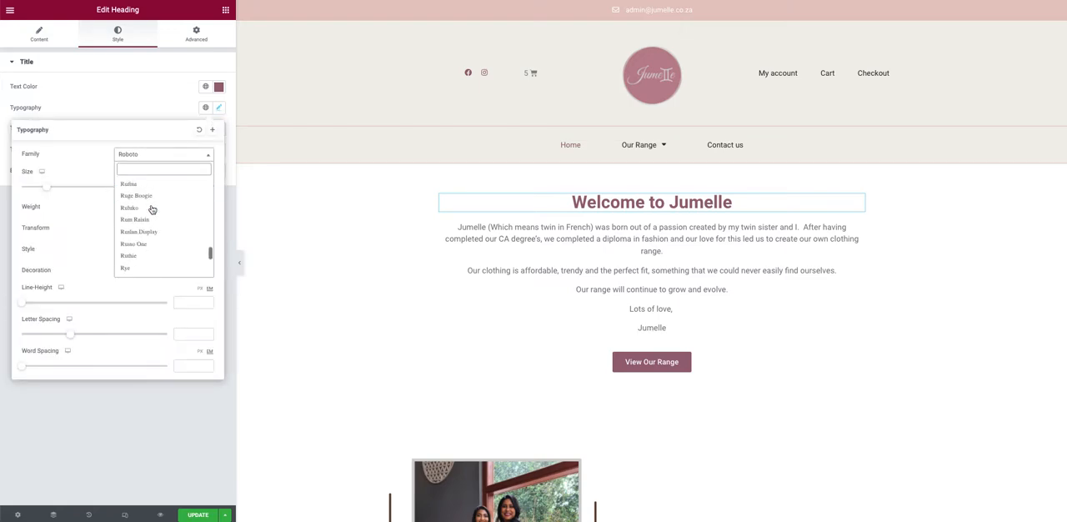
pyautogui.scroll(5, 152, 210)
pyautogui.scroll(5, 152, 209)
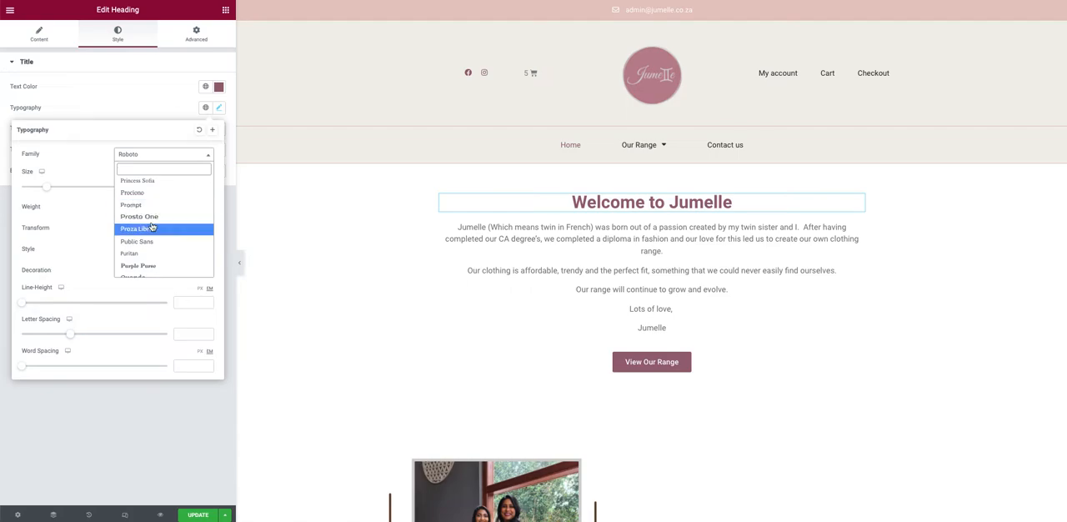
pyautogui.click(80, 155)
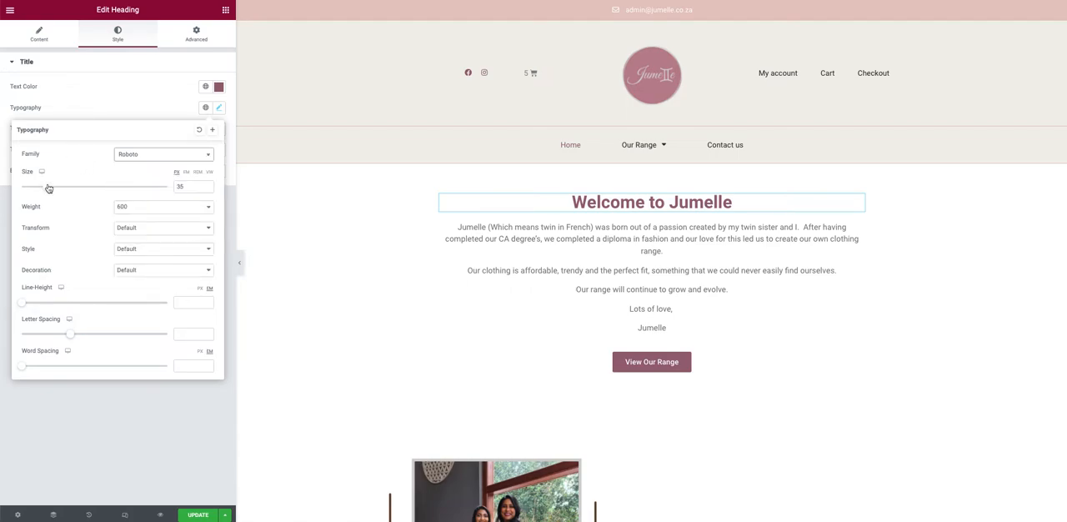
# Step: Increase the welcome heading's font size to 52 px
pyautogui.click(209, 185)
pyautogui.click(209, 185)
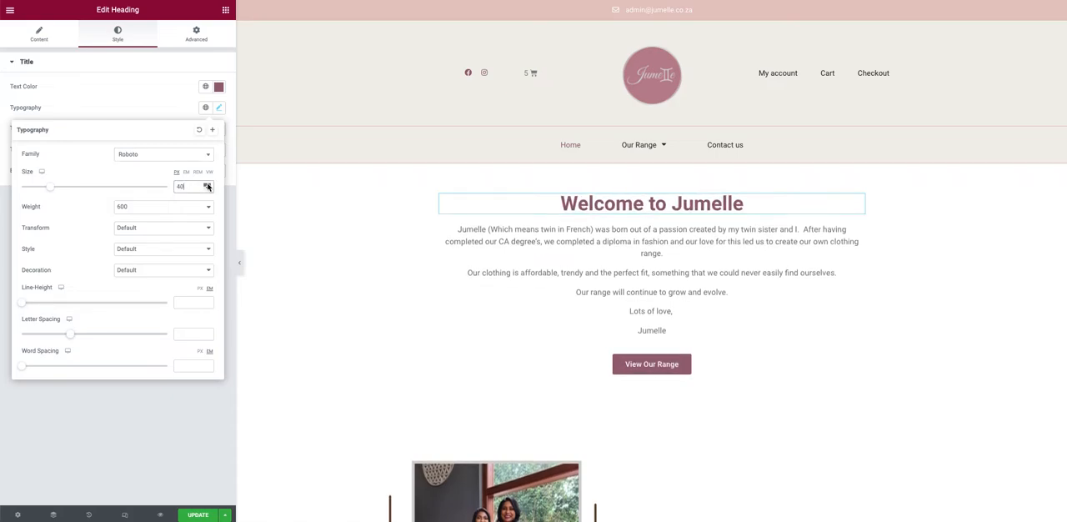
pyautogui.click(209, 185)
pyautogui.click(209, 185)
pyautogui.click(208, 185)
pyautogui.moveTo(47, 191)
pyautogui.mouseDown()
pyautogui.moveTo(74, 189)
pyautogui.moveTo(47, 186)
pyautogui.moveTo(60, 187)
pyautogui.mouseUp()
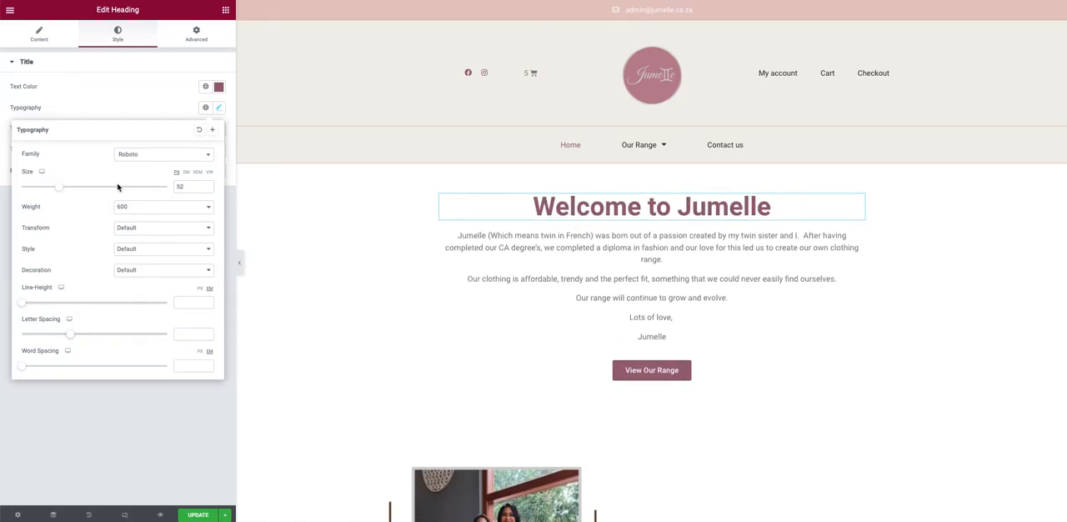
# Step: Set the welcome heading's font size to 35 px
pyautogui.moveTo(186, 186); pyautogui.dragTo(151, 190)
pyautogui.write('35')
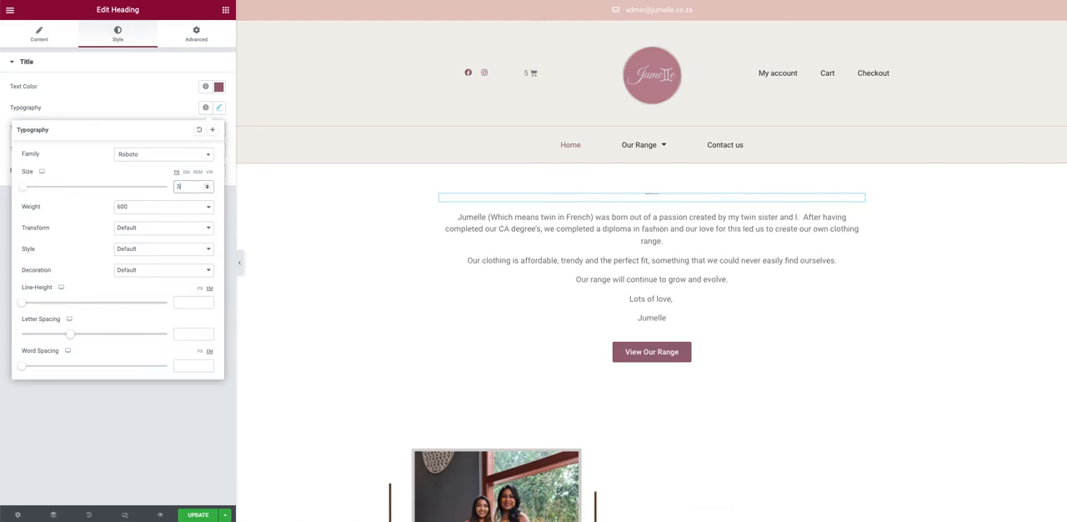
# Step: Try font weights 700, 900 and 100 on the welcome heading and restore the weight to 600
pyautogui.click(125, 207)
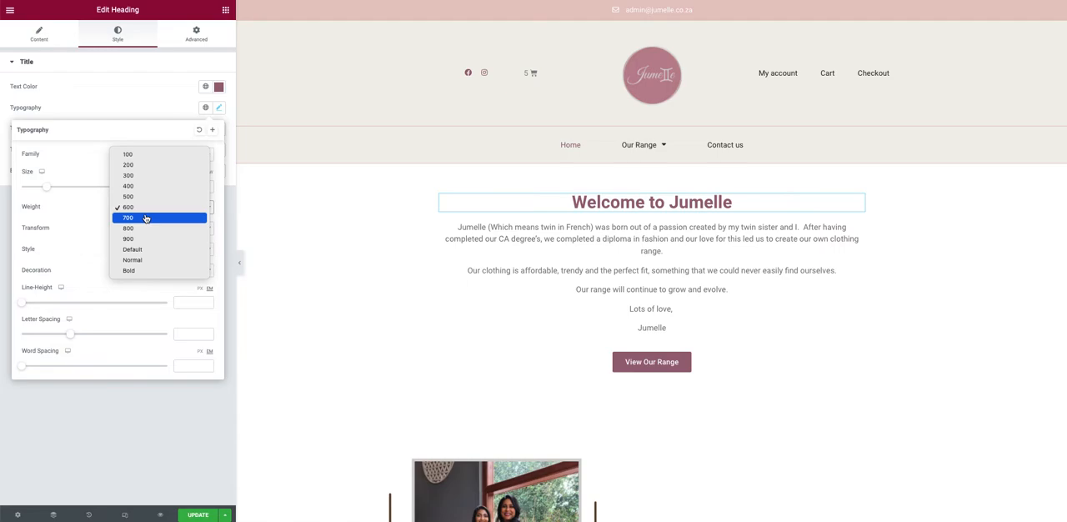
pyautogui.click(145, 218)
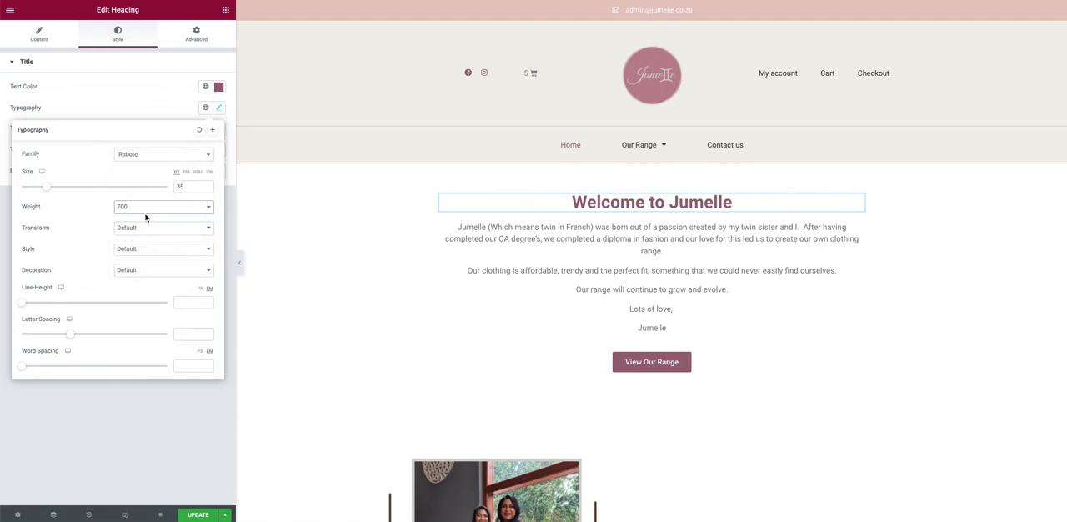
pyautogui.click(153, 208)
pyautogui.click(150, 235)
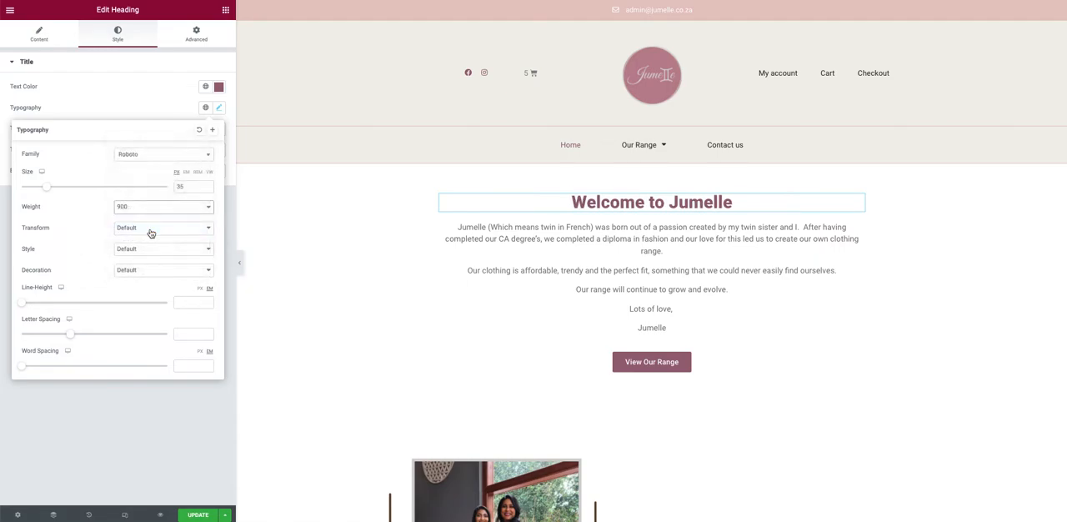
pyautogui.click(158, 210)
pyautogui.click(147, 128)
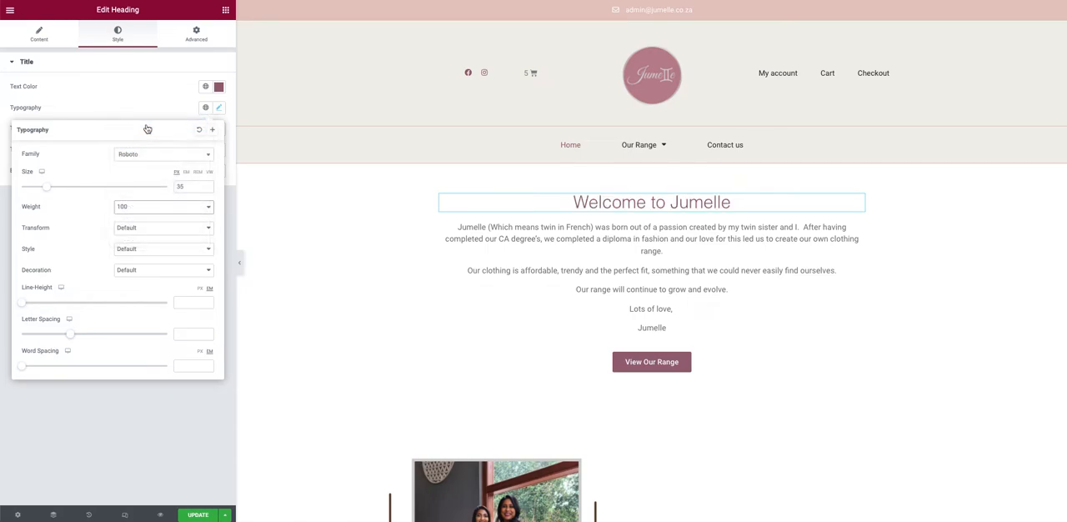
pyautogui.click(138, 206)
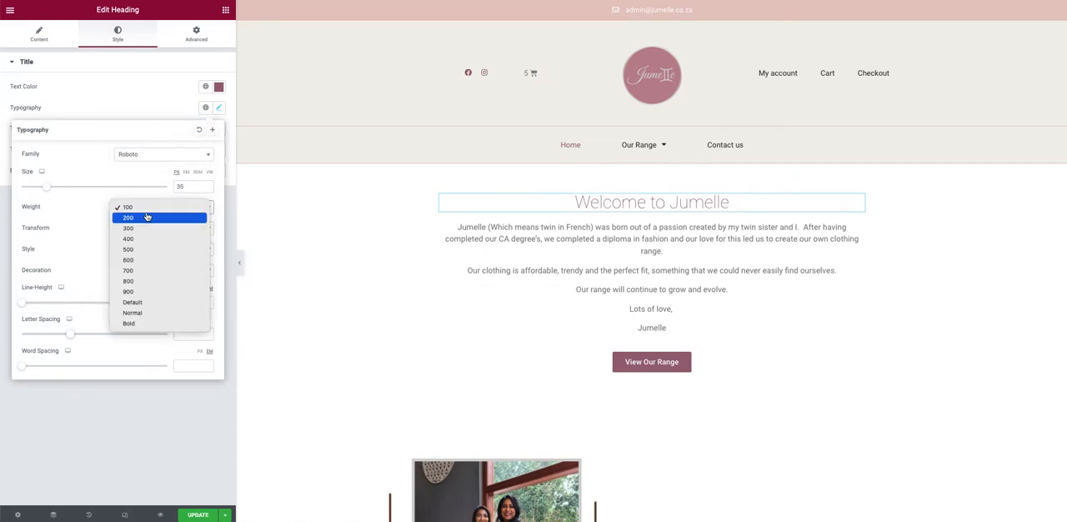
pyautogui.click(142, 260)
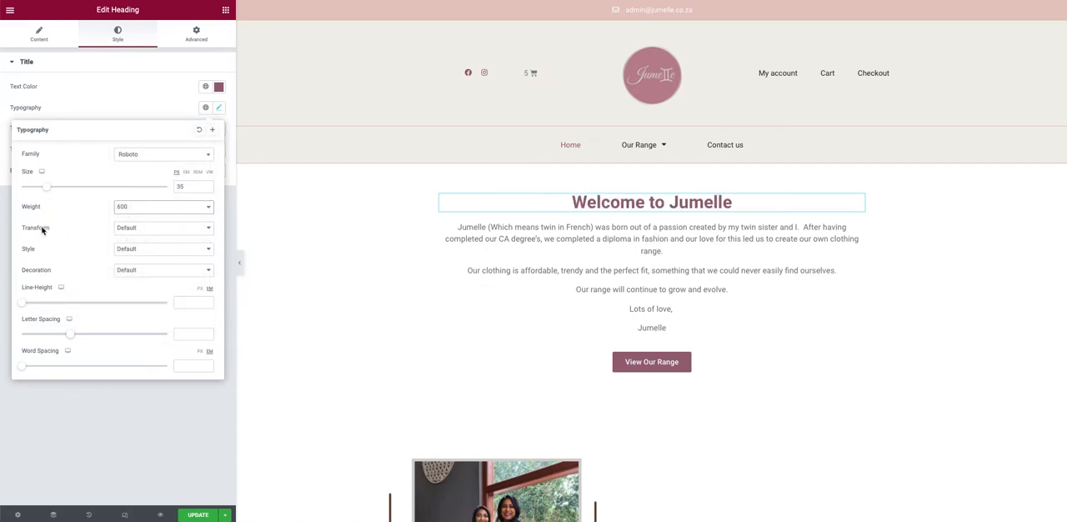
# Step: Try the Normal and Italic font styles on the welcome heading and reset the style to Default
pyautogui.click(125, 248)
pyautogui.click(140, 260)
pyautogui.click(145, 254)
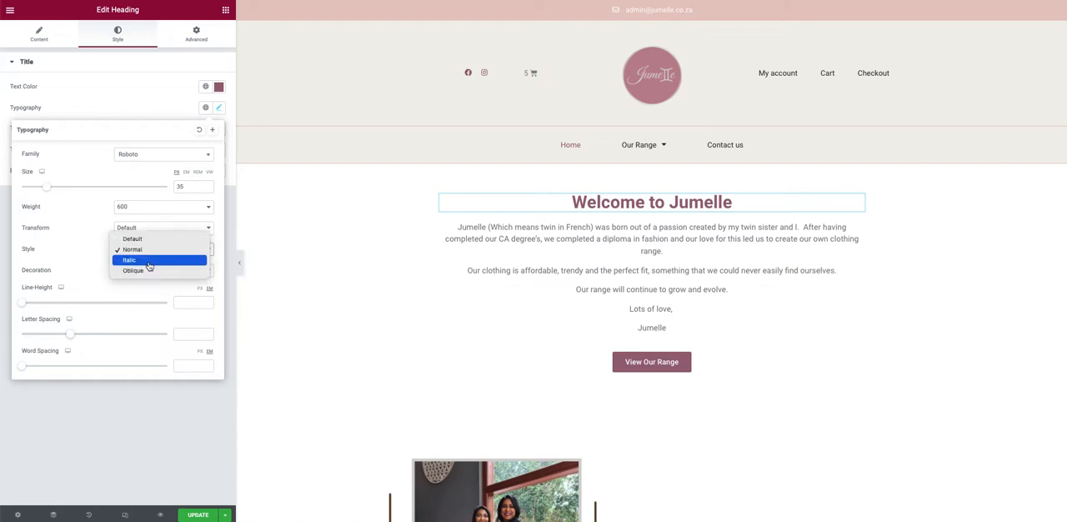
pyautogui.click(150, 263)
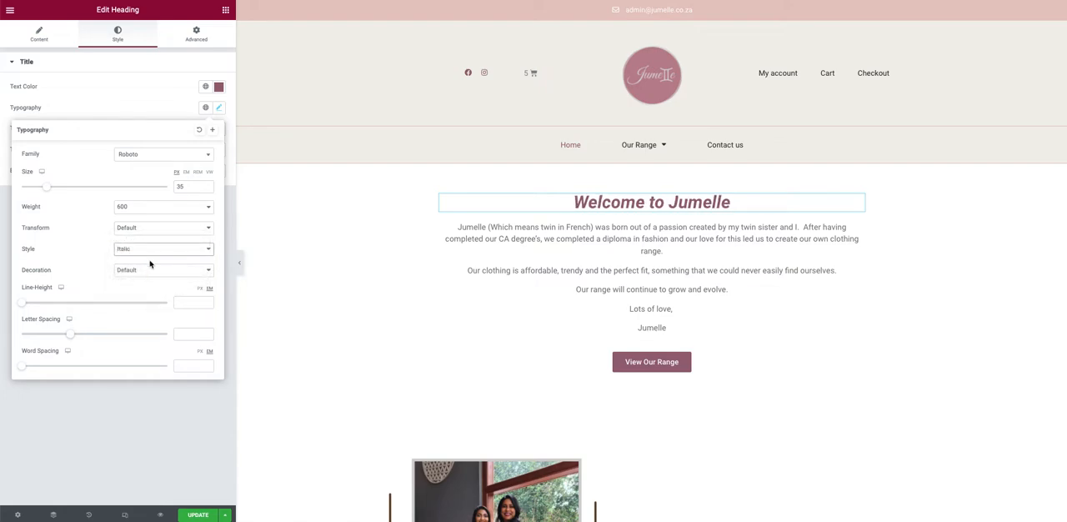
pyautogui.click(158, 251)
pyautogui.click(157, 263)
pyautogui.click(139, 229)
pyautogui.click(140, 230)
pyautogui.click(142, 255)
pyautogui.click(149, 218)
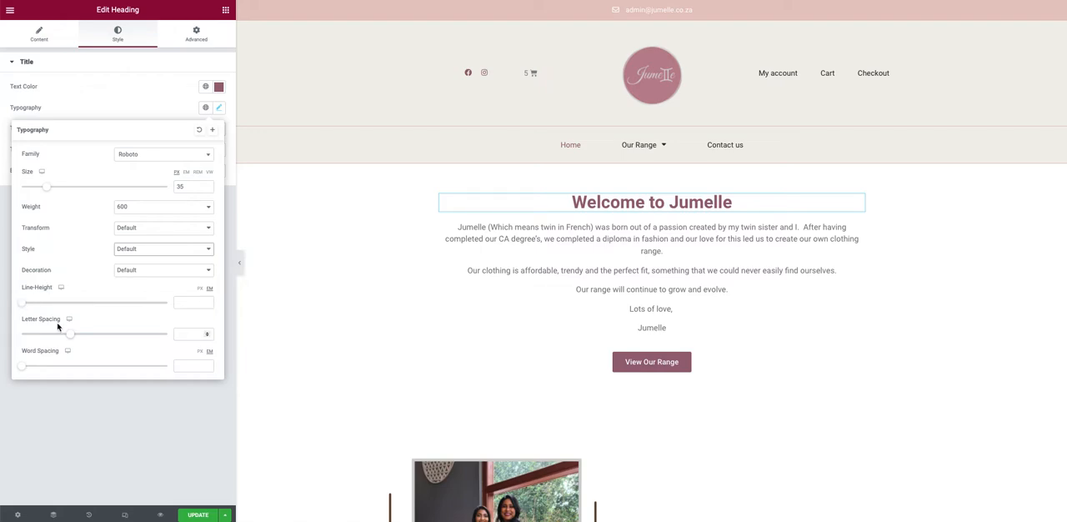
# Step: Try a wider letter spacing on the welcome heading and reset it to 0
pyautogui.moveTo(70, 333); pyautogui.dragTo(158, 337)
pyautogui.write('0')
# Step: Close the heading's typography settings and open the welcome paragraph's text for editing
pyautogui.click(91, 259)
pyautogui.click(134, 87)
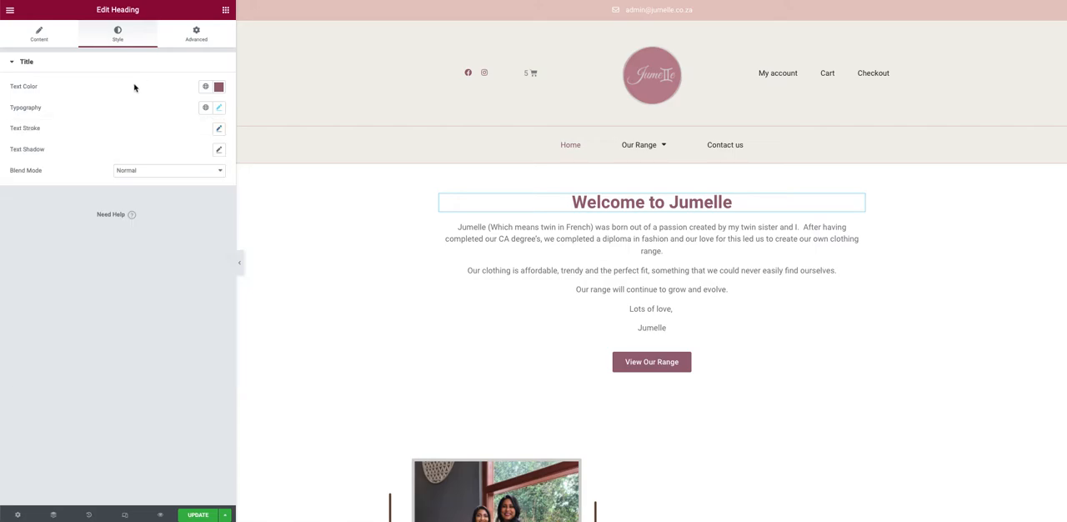
pyautogui.click(499, 227)
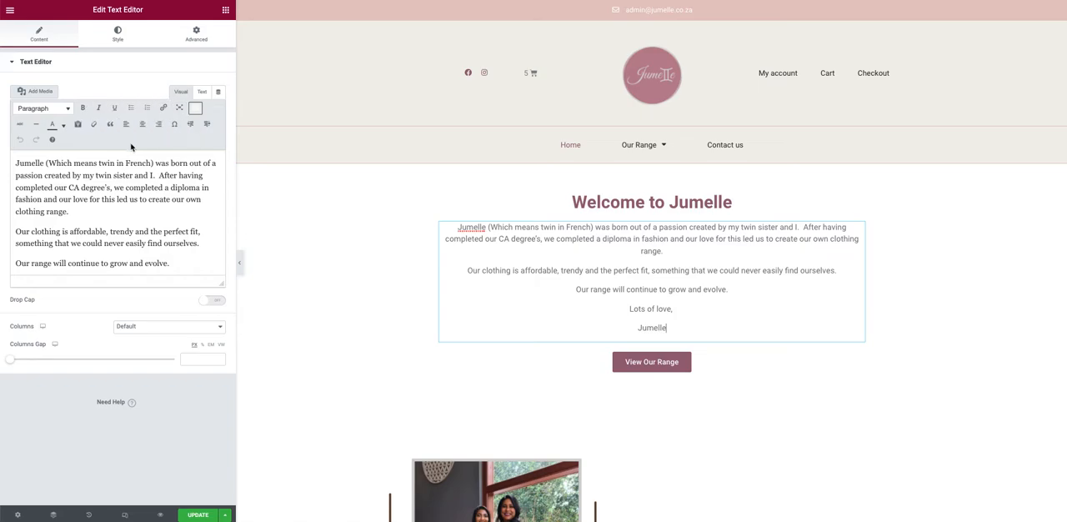
# Step: Try bold, italic and underline on the first word "Jumelle" of the welcome text and remove all three again
pyautogui.moveTo(14, 163); pyautogui.dragTo(43, 163)
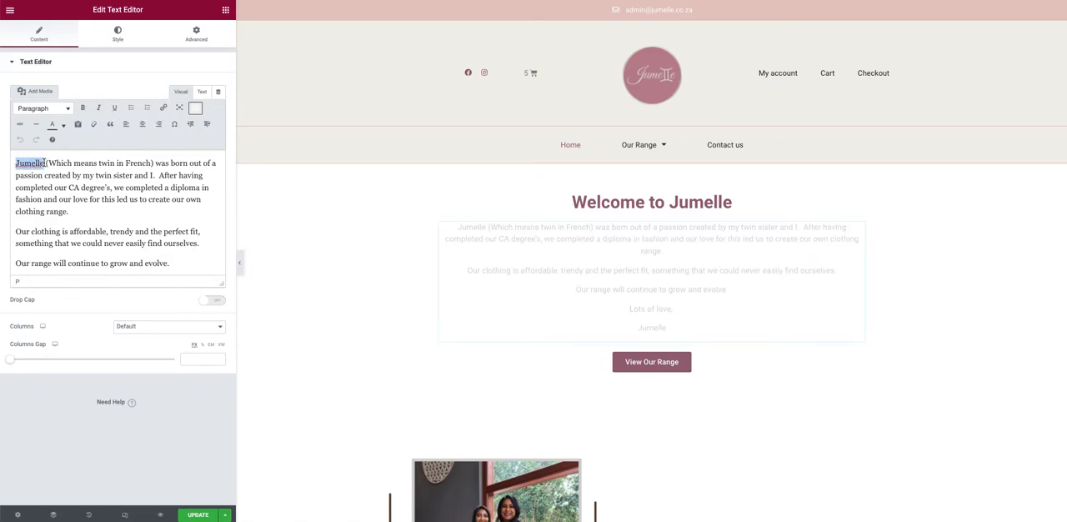
pyautogui.click(83, 108)
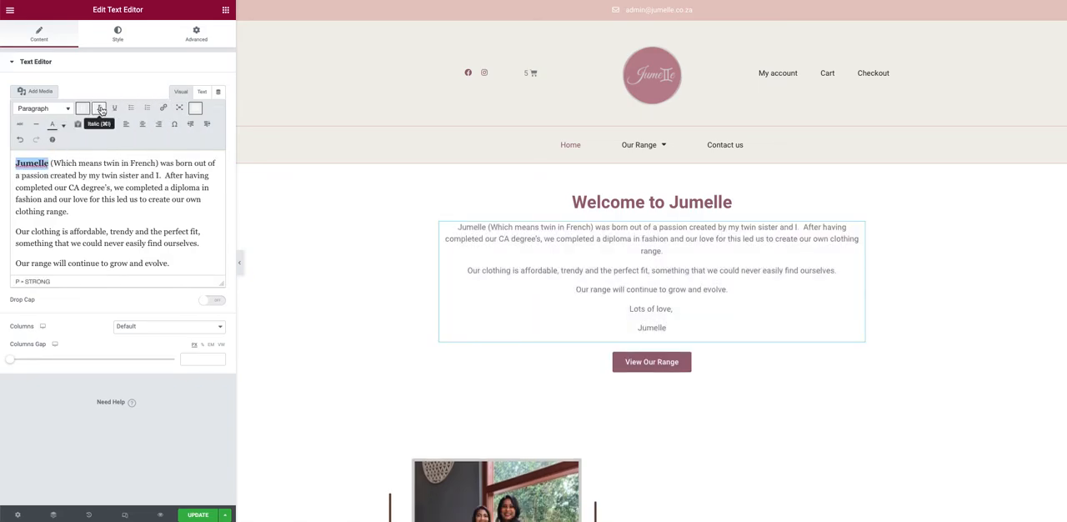
pyautogui.click(99, 108)
pyautogui.click(114, 108)
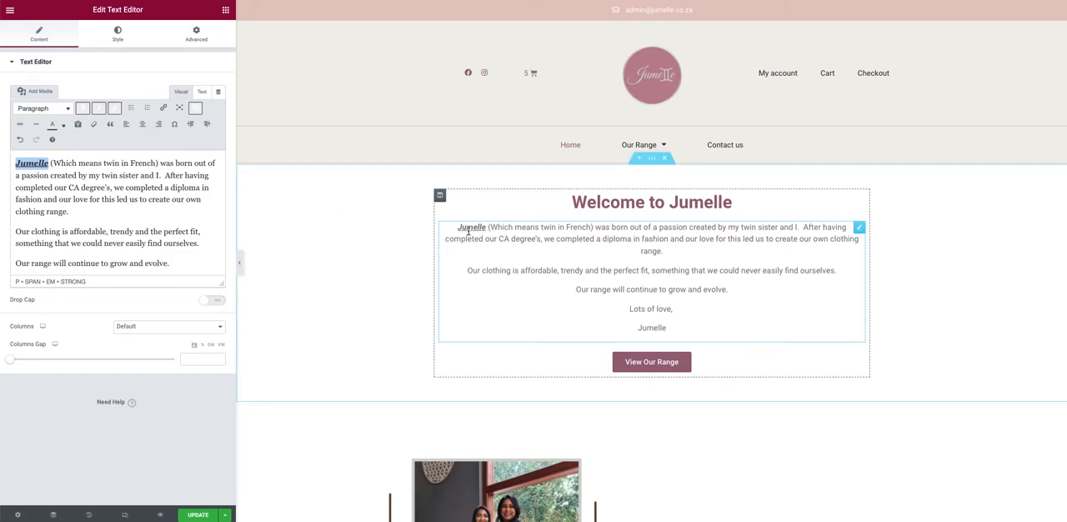
pyautogui.click(82, 108)
pyautogui.click(99, 108)
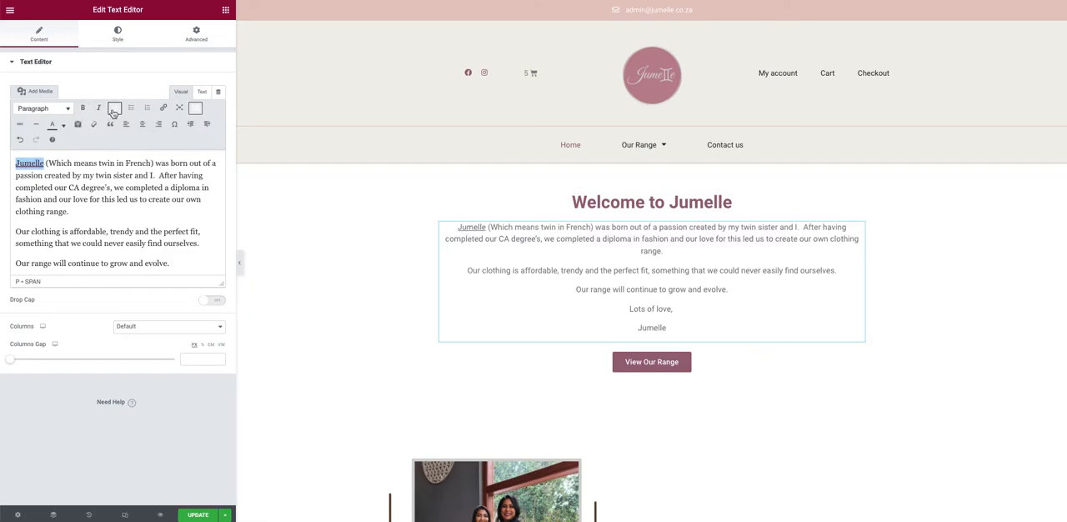
pyautogui.click(114, 108)
# Step: Try left and right alignment on the first paragraph of the welcome text and set it to centre
pyautogui.click(142, 124)
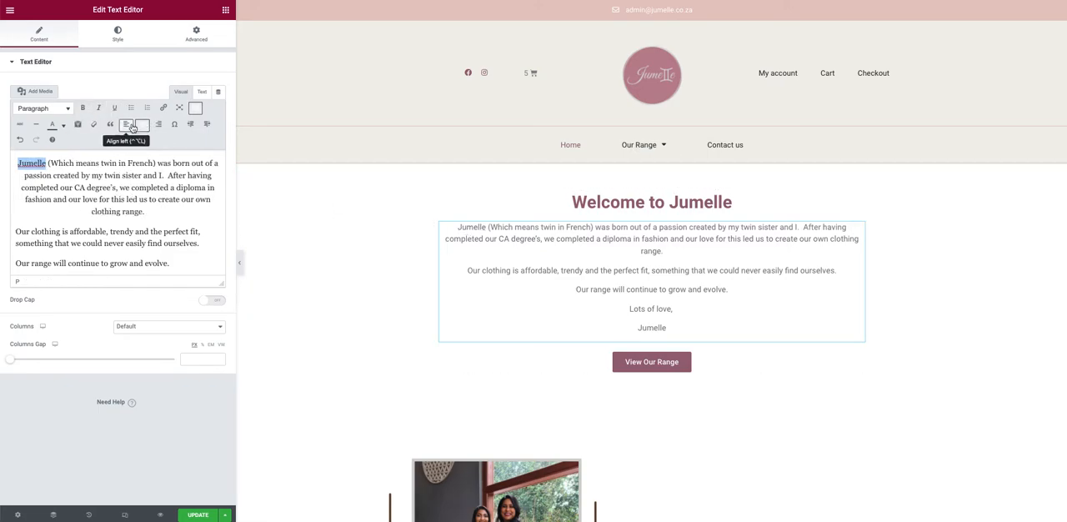
pyautogui.click(126, 124)
pyautogui.click(158, 124)
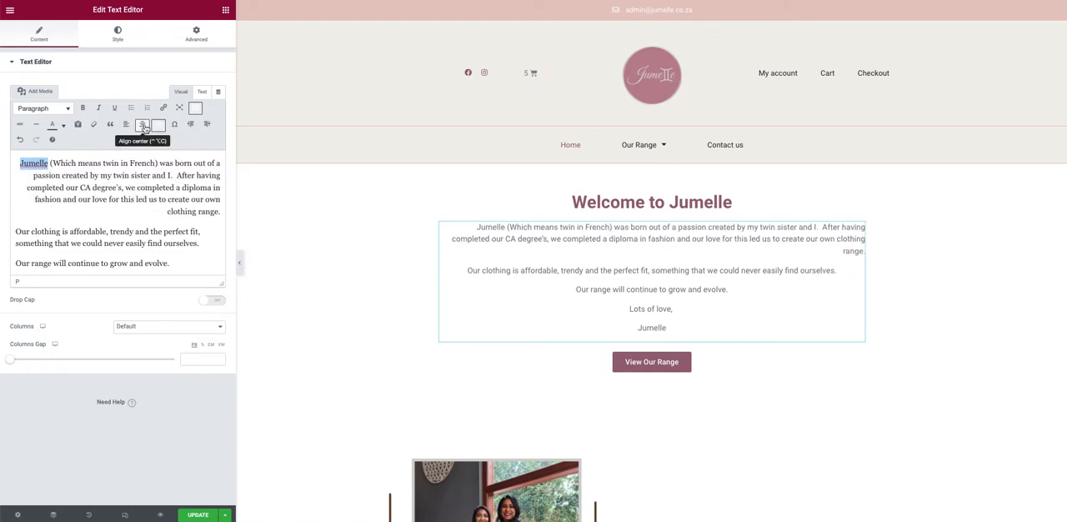
pyautogui.click(143, 124)
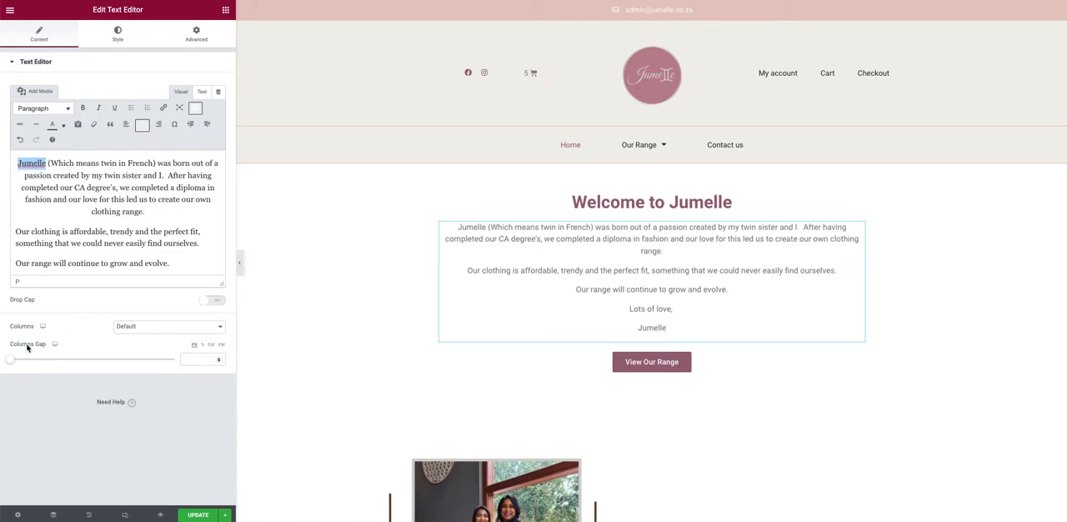
# Step: Try a darker text colour in the welcome text's style settings and set the colour back to #7A7A7A
pyautogui.click(120, 37)
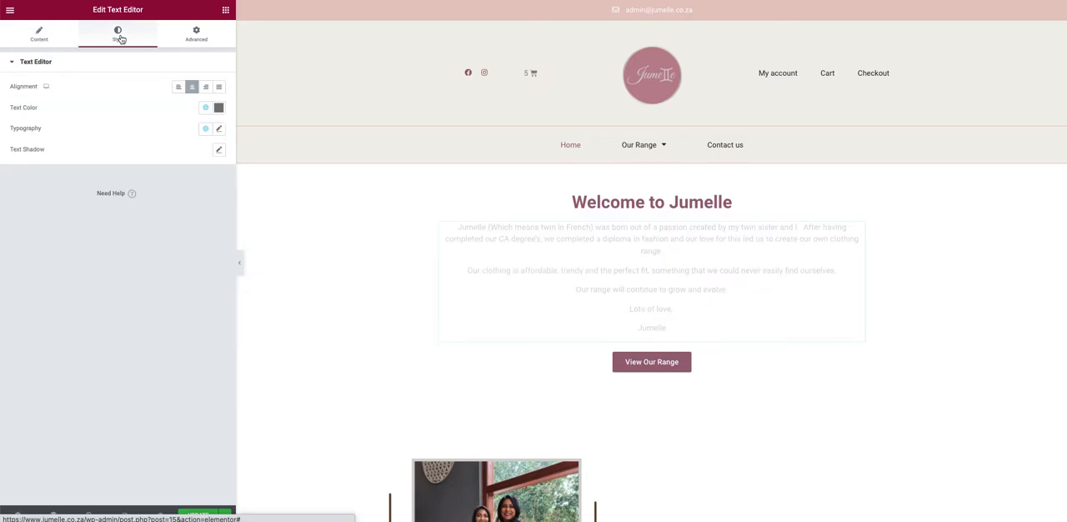
pyautogui.click(218, 108)
pyautogui.press('super+c')
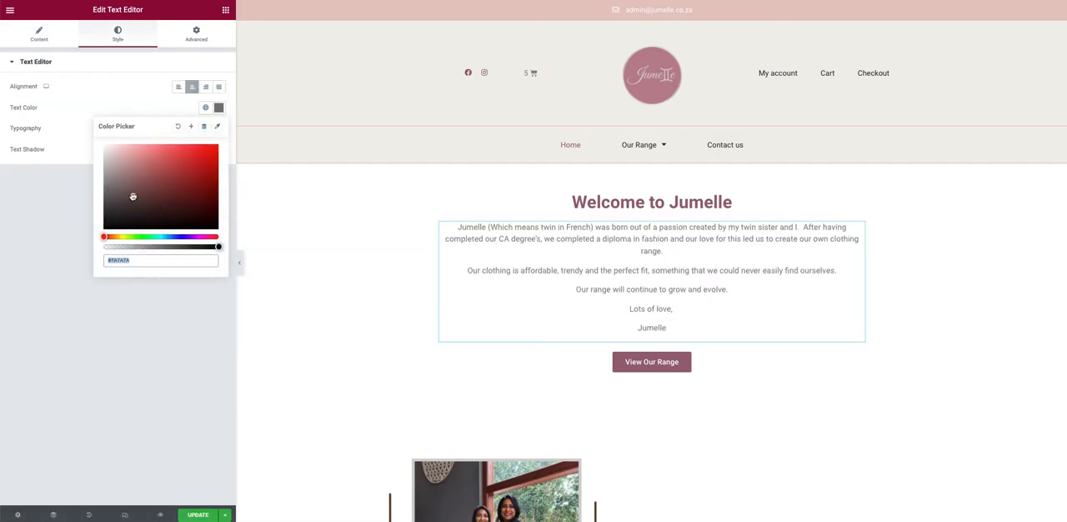
pyautogui.moveTo(132, 196)
pyautogui.mouseDown()
pyautogui.moveTo(214, 150)
pyautogui.moveTo(122, 159)
pyautogui.moveTo(190, 213)
pyautogui.moveTo(164, 209)
pyautogui.mouseUp()
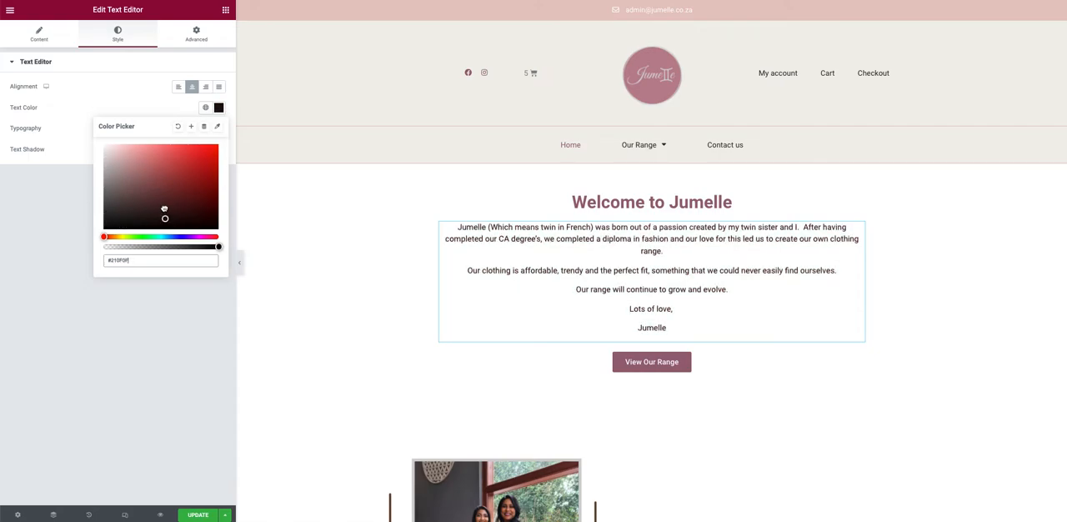
pyautogui.moveTo(140, 260); pyautogui.dragTo(94, 264)
pyautogui.press('super+v')
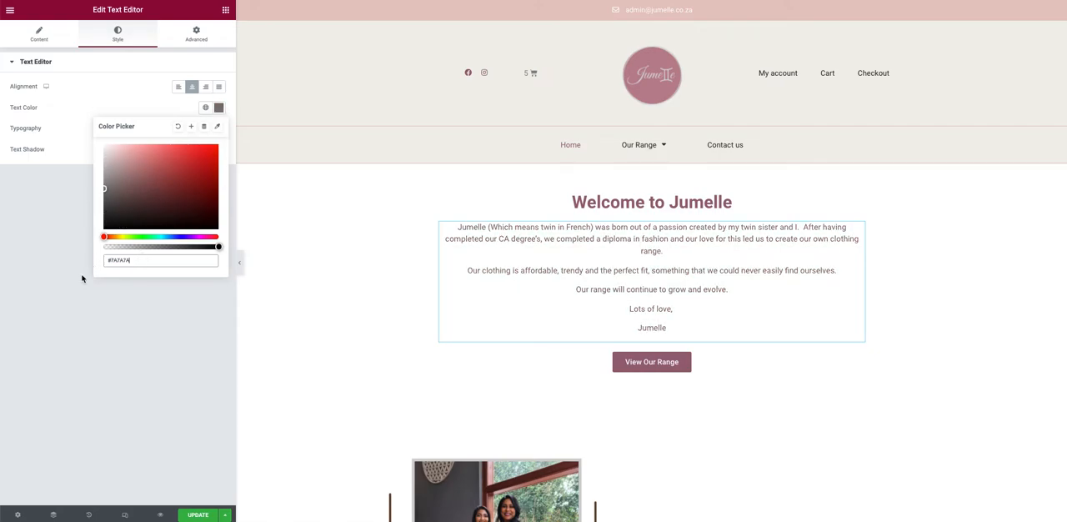
pyautogui.click(59, 320)
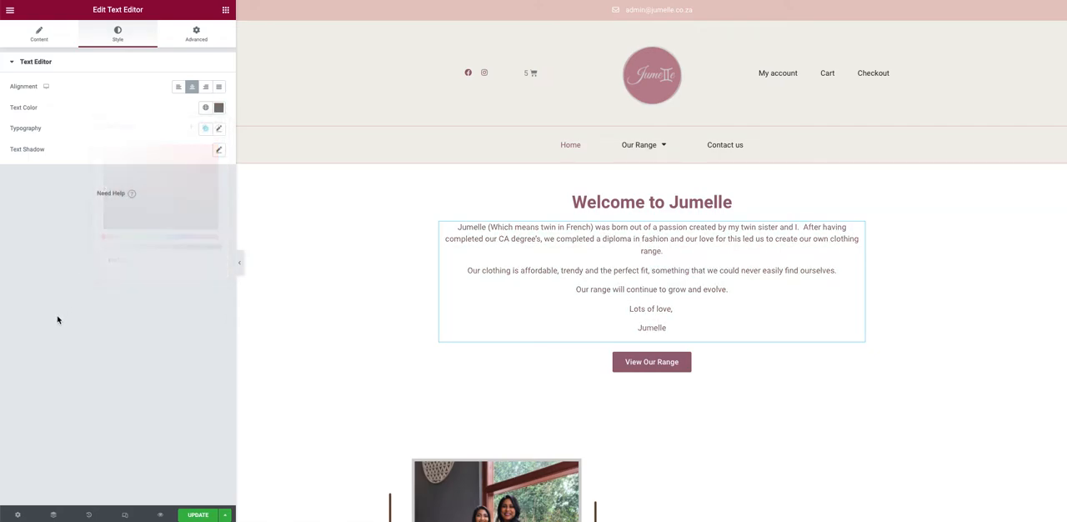
# Step: Open the welcome text's typography settings, try a much larger font size and clear the size again
pyautogui.click(218, 128)
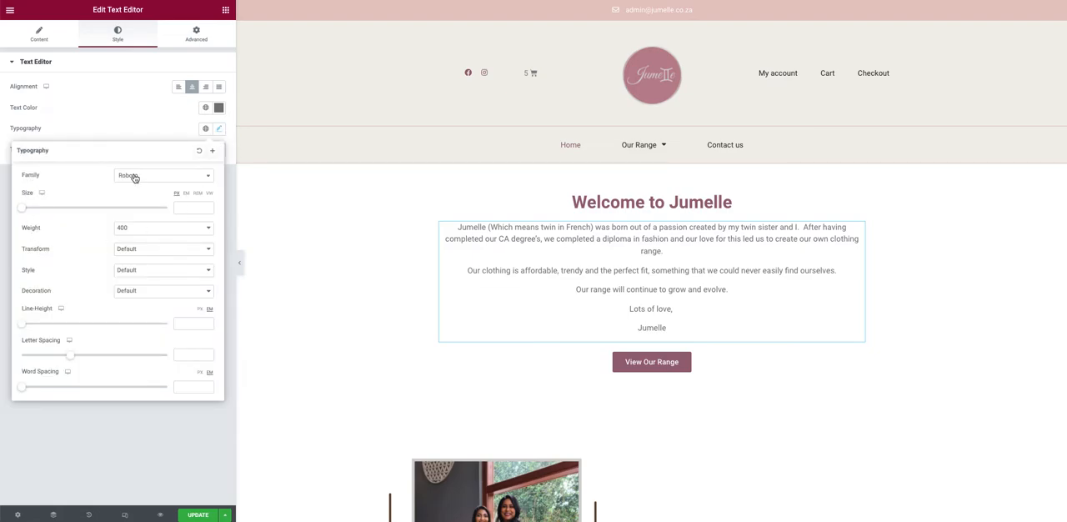
pyautogui.moveTo(21, 210); pyautogui.dragTo(53, 205)
pyautogui.doubleClick(176, 207)
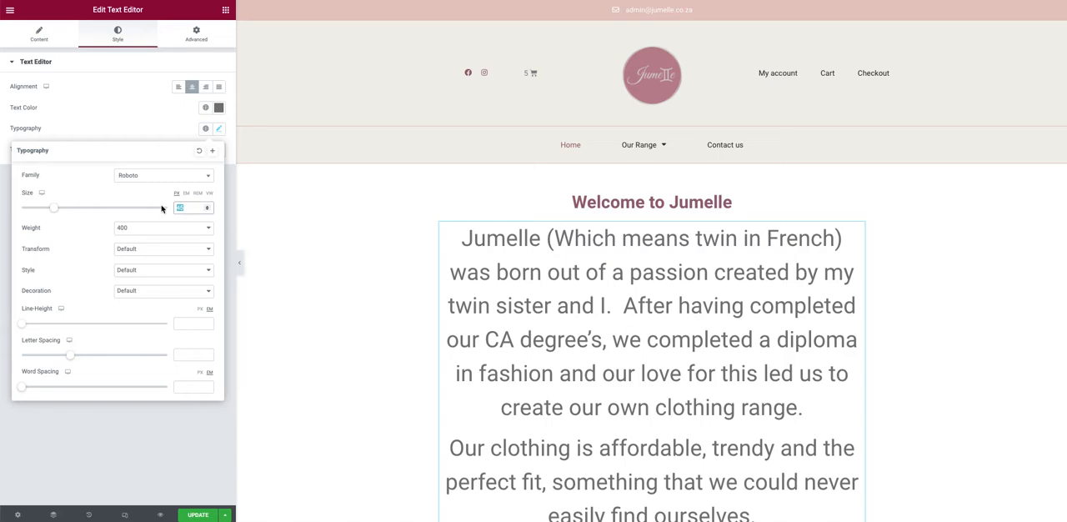
pyautogui.press('BackSpace')
# Step: Try font weight 800 on the welcome text and restore the weight to 400
pyautogui.click(148, 232)
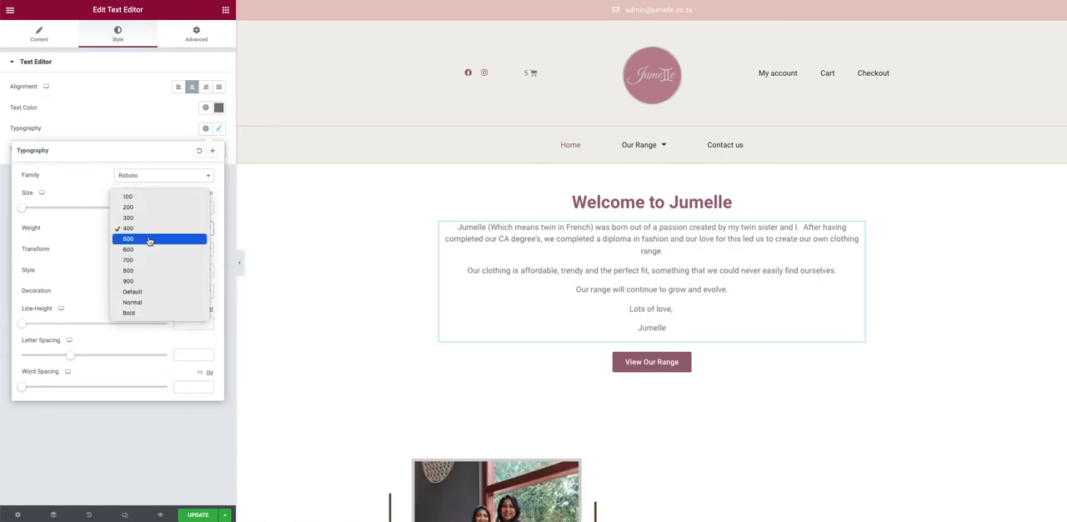
pyautogui.click(138, 278)
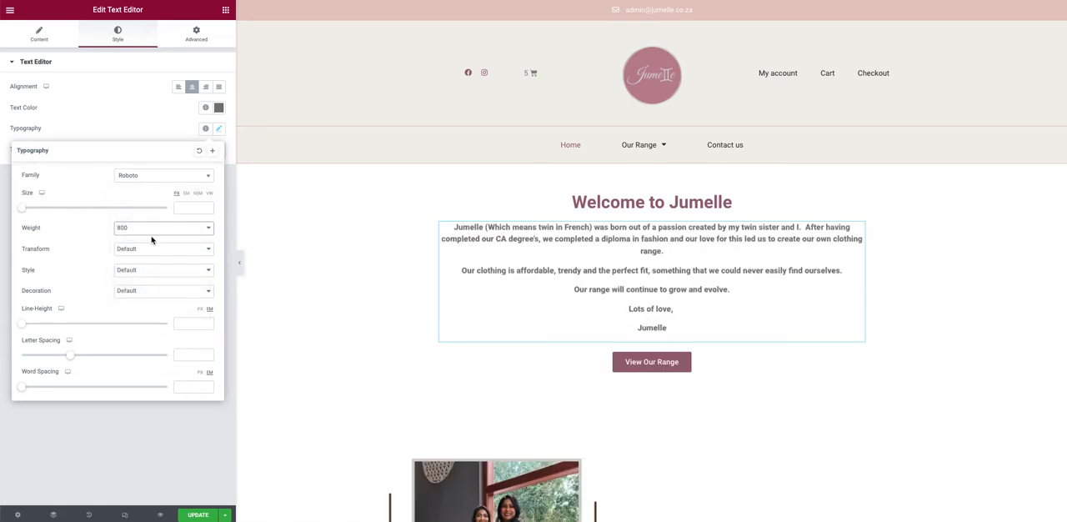
pyautogui.click(150, 238)
pyautogui.click(159, 185)
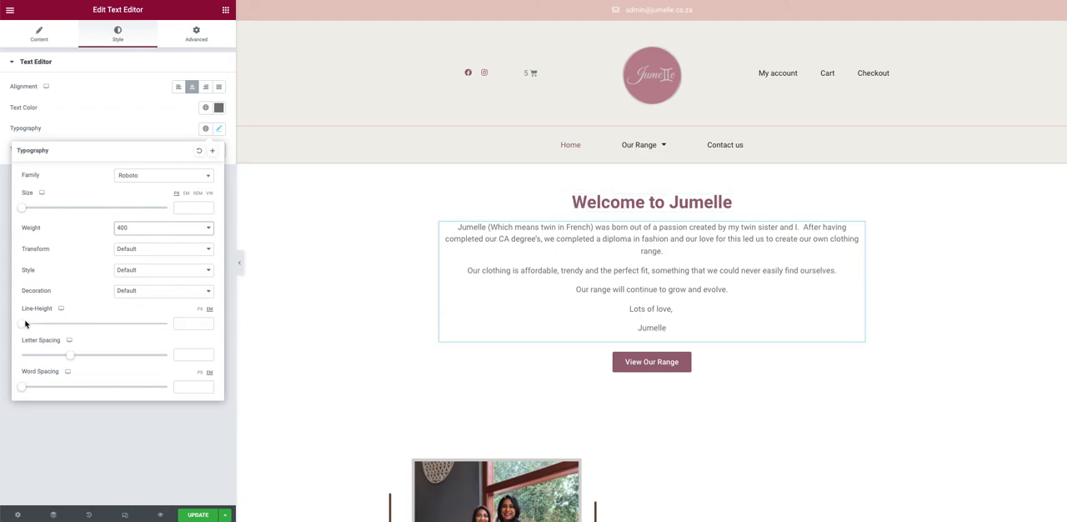
# Step: Try a larger line height on the welcome text and clear the line height value
pyautogui.moveTo(25, 323); pyautogui.dragTo(67, 310)
pyautogui.moveTo(194, 326); pyautogui.dragTo(156, 330)
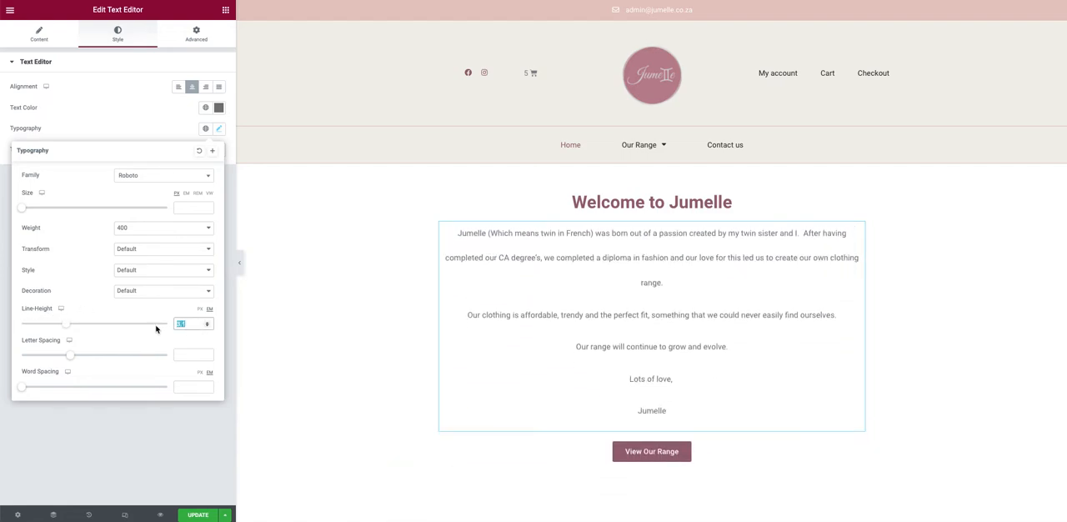
pyautogui.press('BackSpace')
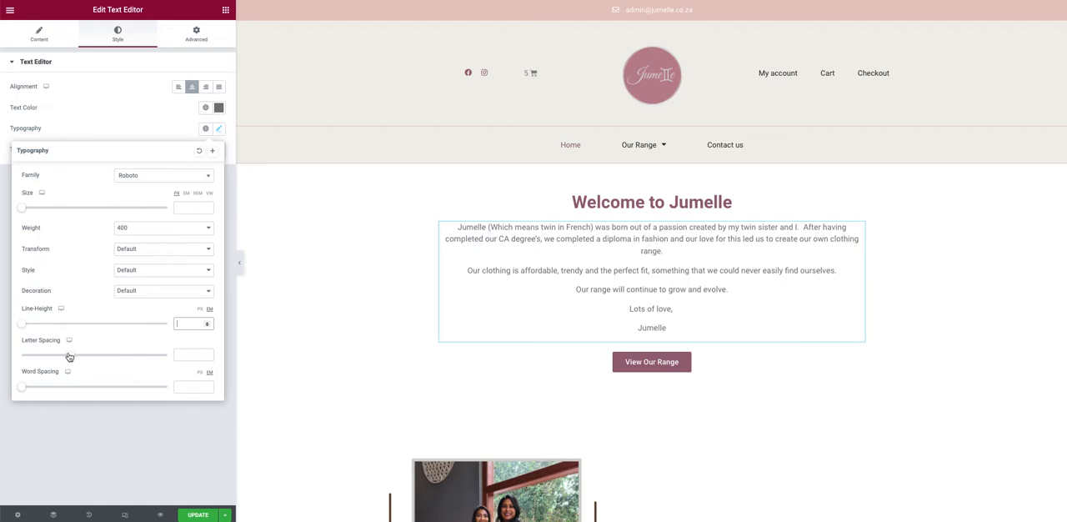
# Step: Try a wider letter spacing on the welcome text and clear the letter spacing value
pyautogui.moveTo(68, 359)
pyautogui.mouseDown()
pyautogui.moveTo(83, 358)
pyautogui.moveTo(59, 358)
pyautogui.moveTo(73, 359)
pyautogui.mouseUp()
pyautogui.doubleClick(180, 354)
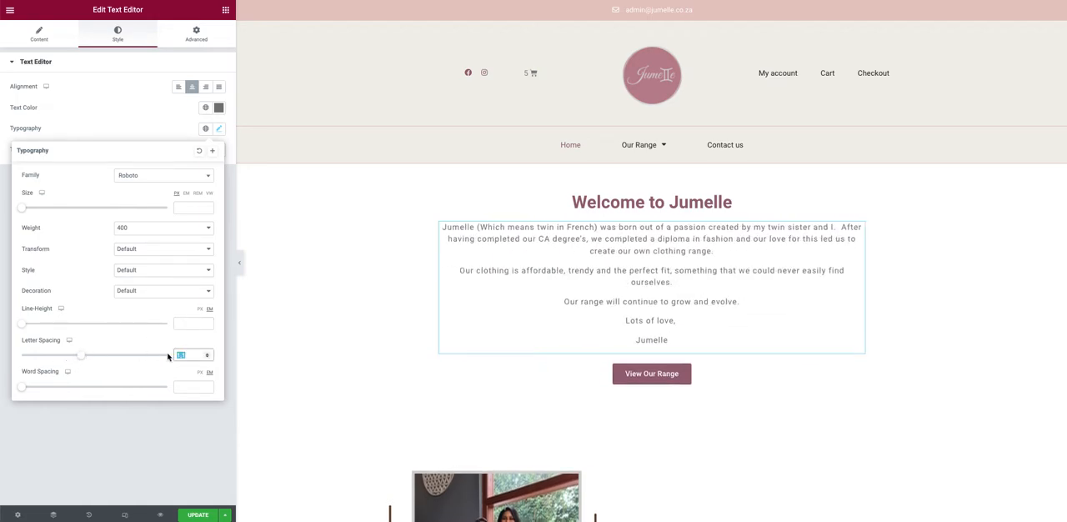
pyautogui.press('BackSpace')
# Step: Try a wider word spacing on the welcome text, clear the value and close the typography settings
pyautogui.moveTo(26, 388); pyautogui.dragTo(51, 387)
pyautogui.doubleClick(190, 387)
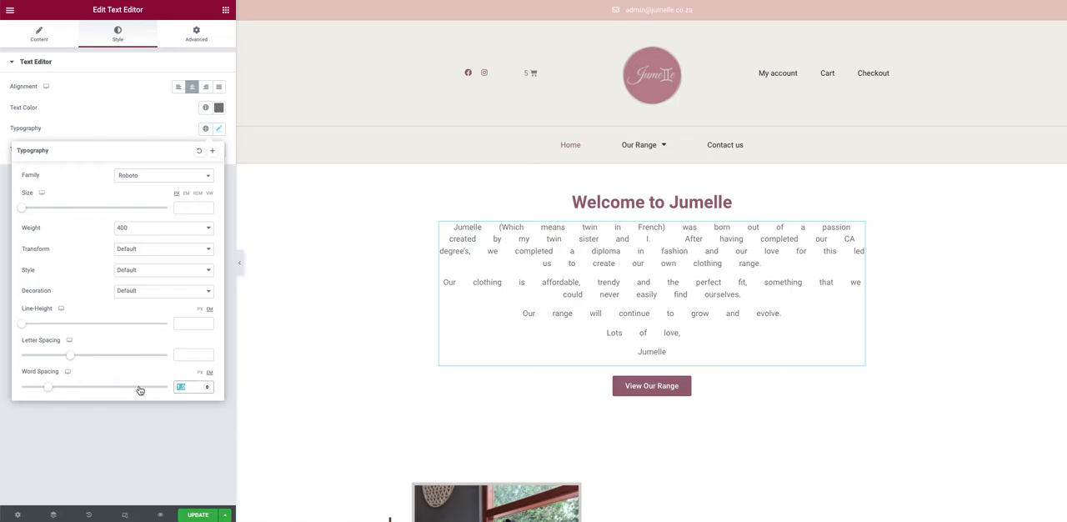
pyautogui.press('BackSpace')
pyautogui.click(109, 455)
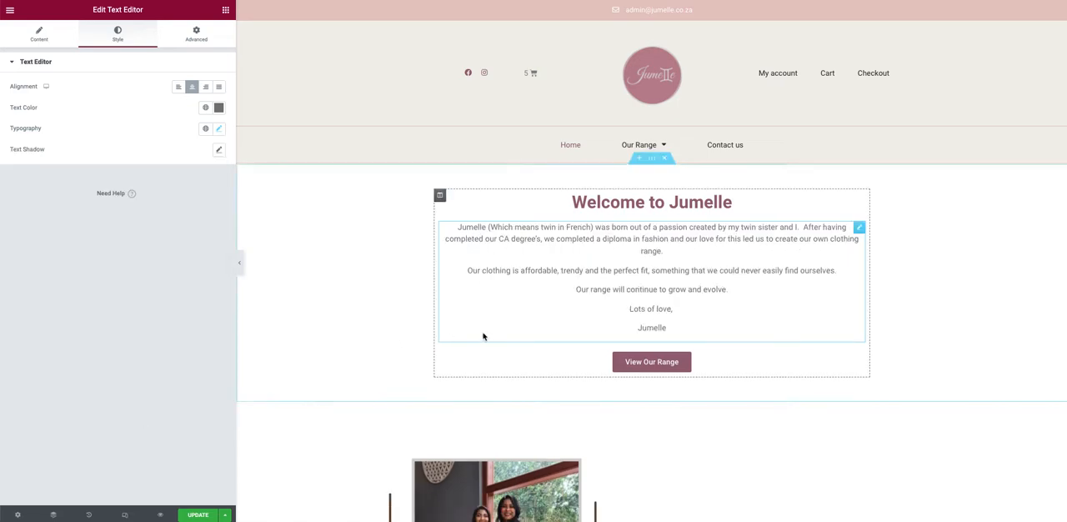
# Step: Try adding "of dress" to the View Our Range button's text and remove the addition
pyautogui.click(651, 364)
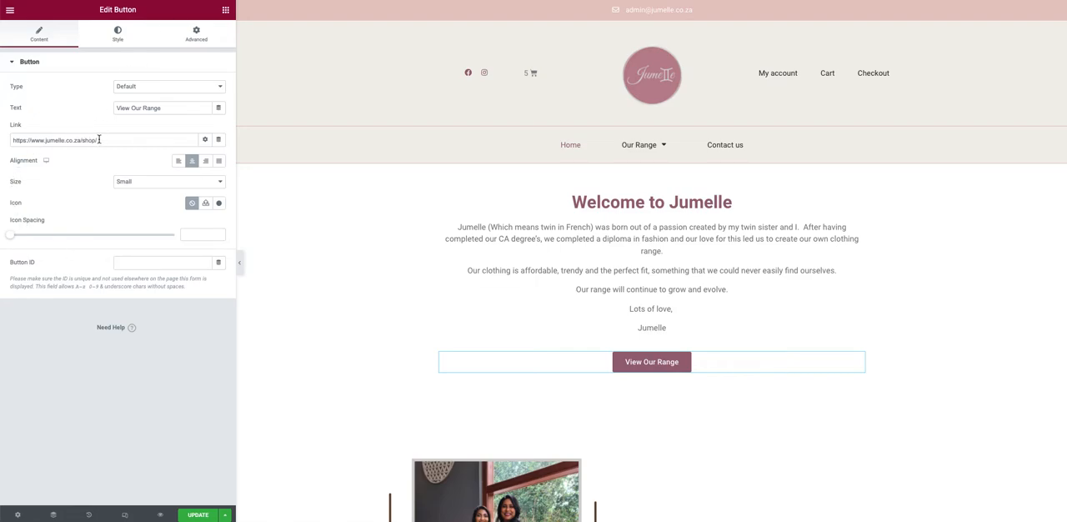
pyautogui.click(167, 106)
pyautogui.write('of dress')
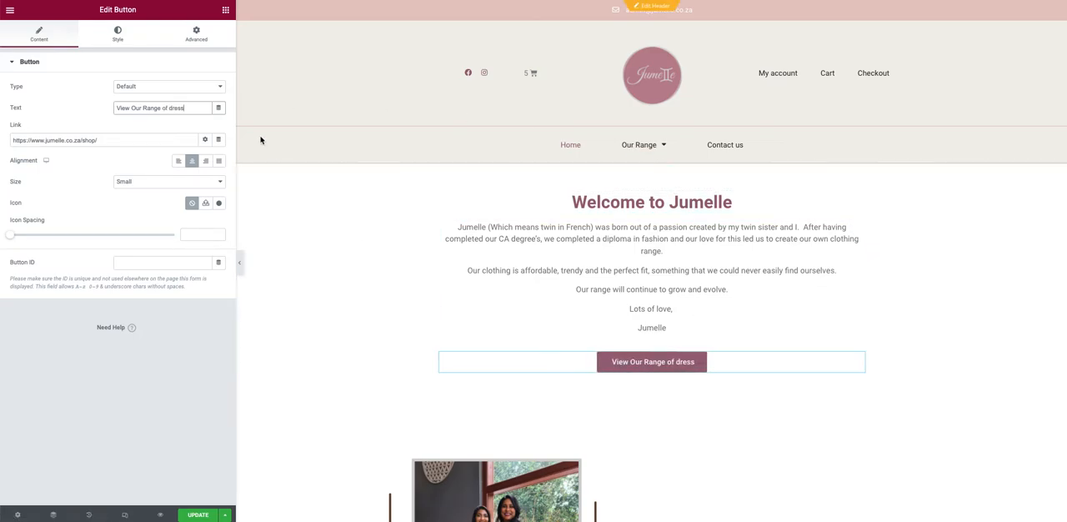
pyautogui.press('BackSpace')
pyautogui.press('BackSpace')
pyautogui.press('BackSpace')
pyautogui.press('BackSpace')
pyautogui.press('BackSpace')
pyautogui.press('BackSpace')
pyautogui.press('BackSpace')
pyautogui.press('BackSpace')
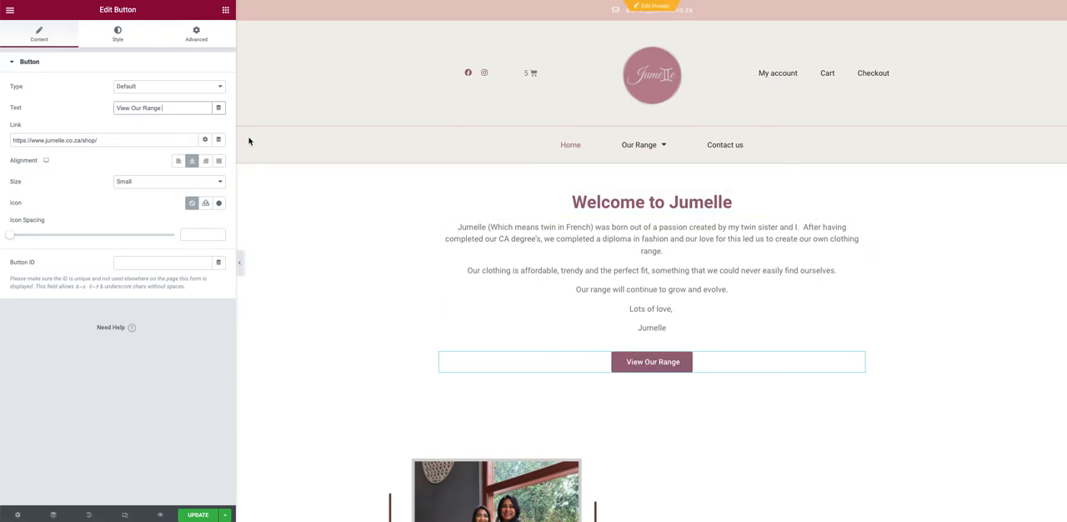
# Step: Try the left, right and justified alignments on the View Our Range button and restore centre alignment
pyautogui.click(178, 160)
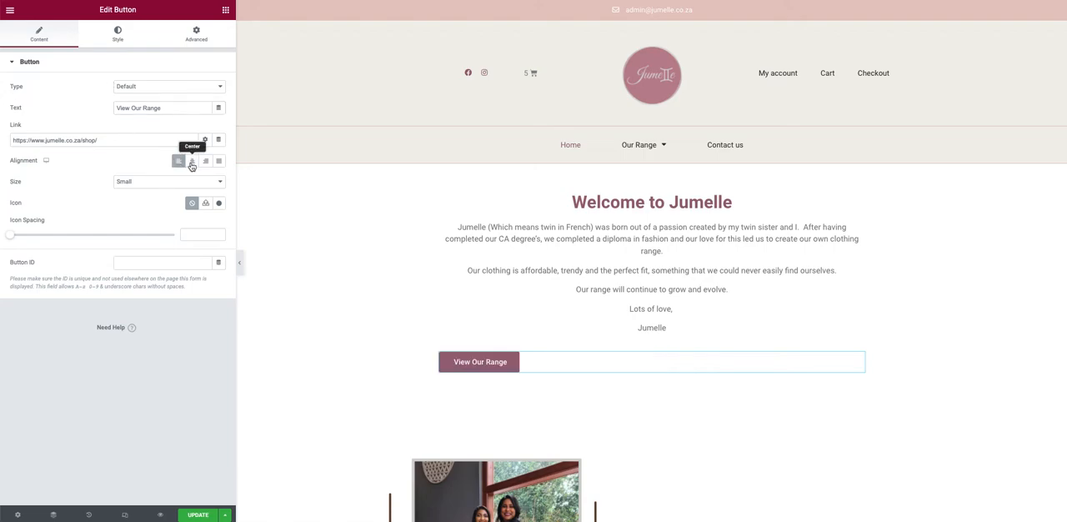
pyautogui.click(191, 162)
pyautogui.click(206, 160)
pyautogui.click(218, 162)
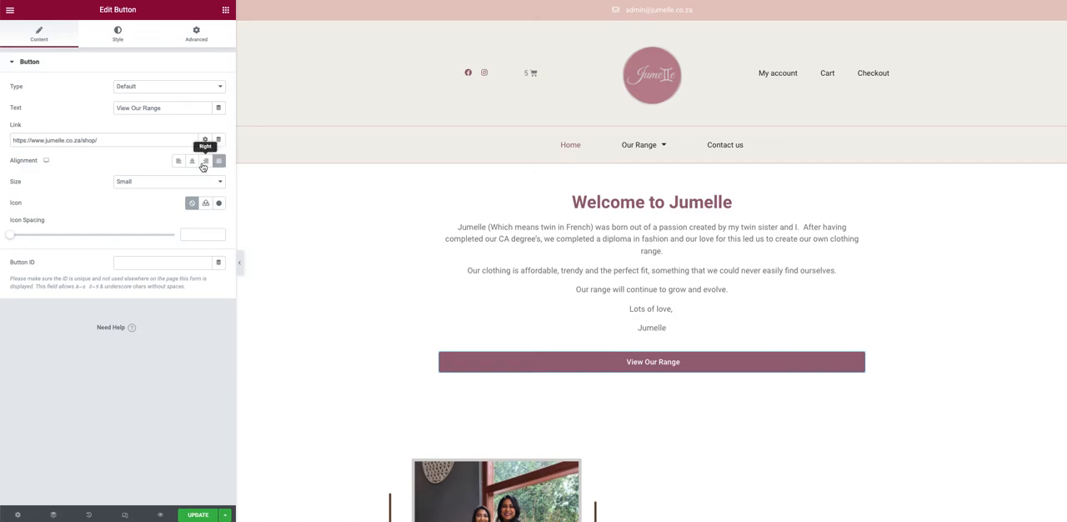
pyautogui.click(192, 162)
# Step: Try the Extra Large size on the View Our Range button and restore the size to Small
pyautogui.click(141, 181)
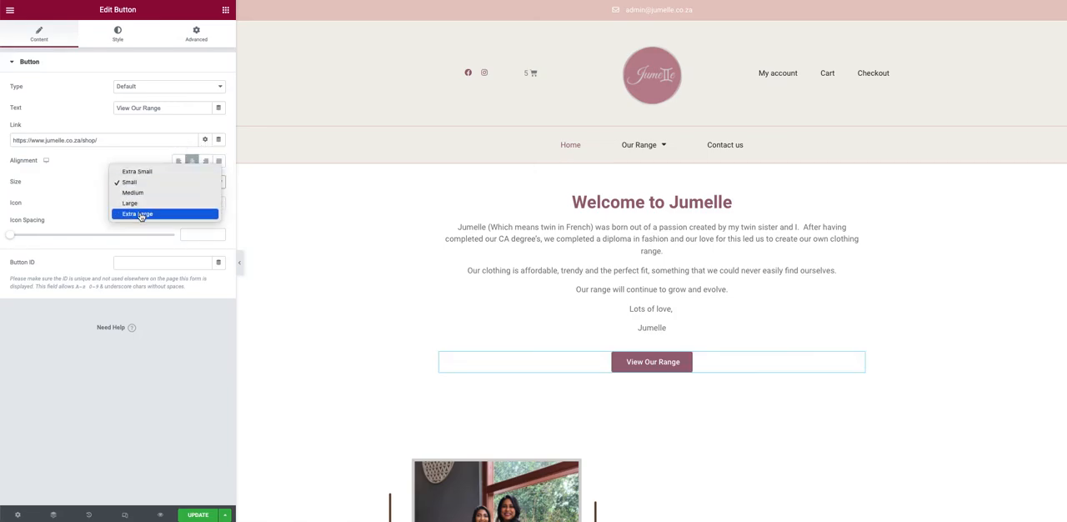
pyautogui.click(137, 213)
pyautogui.click(152, 184)
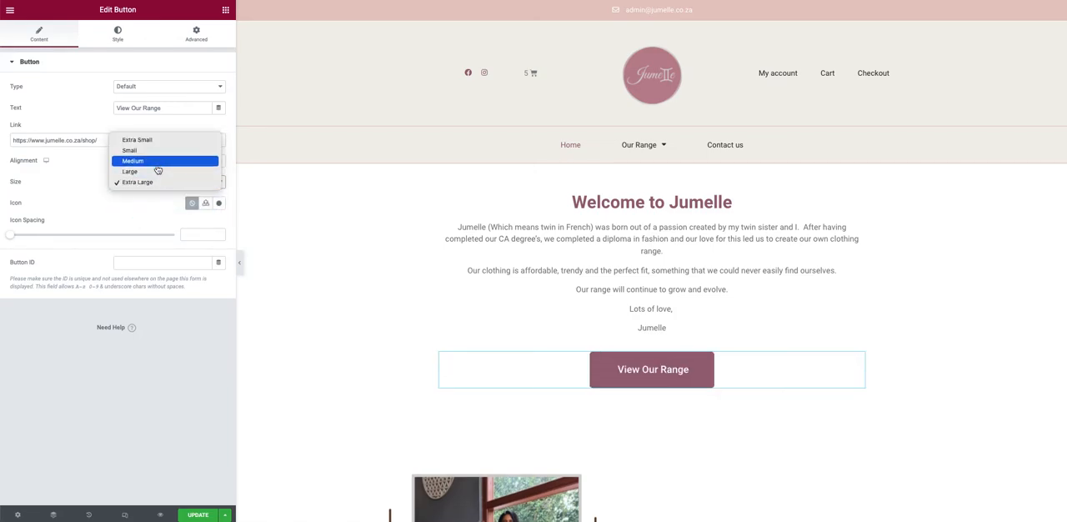
pyautogui.click(159, 150)
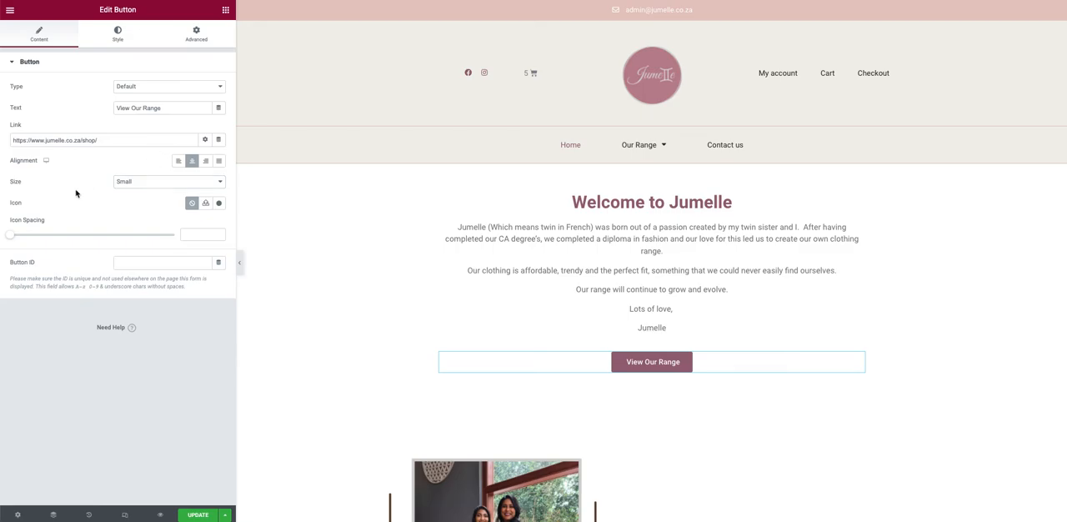
# Step: Check the button's icon option and view the typography settings in its style options
pyautogui.click(206, 204)
pyautogui.click(469, 303)
pyautogui.click(115, 37)
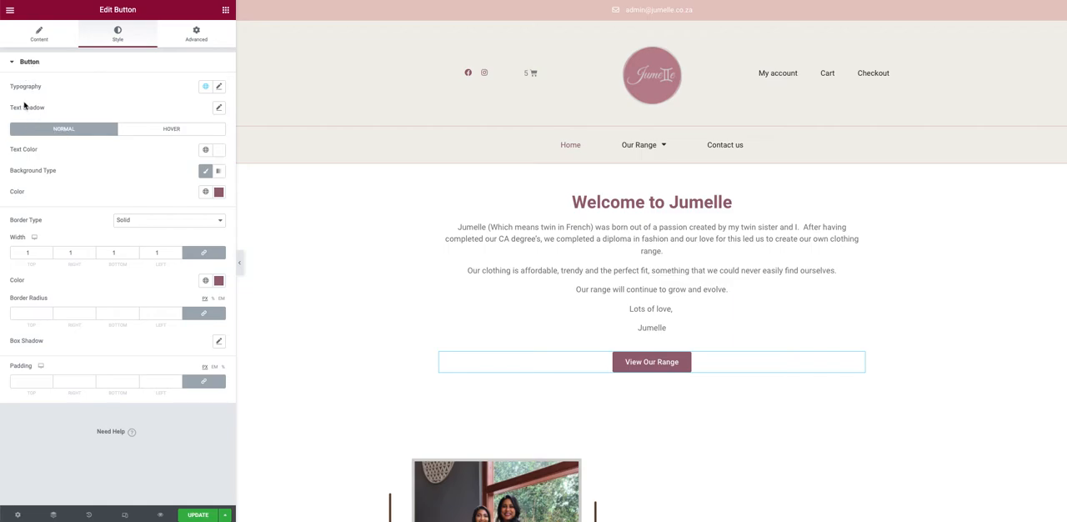
pyautogui.click(219, 86)
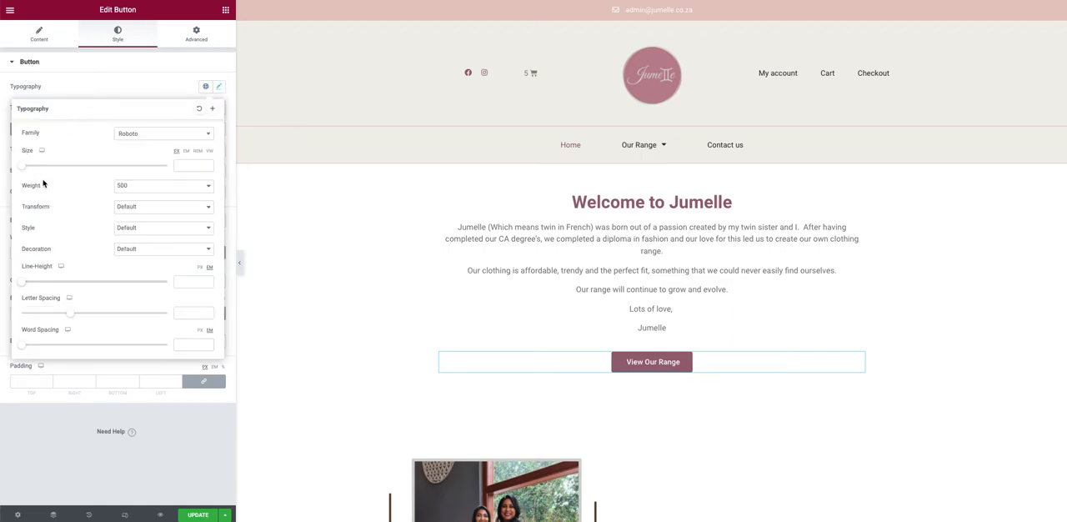
pyautogui.click(89, 81)
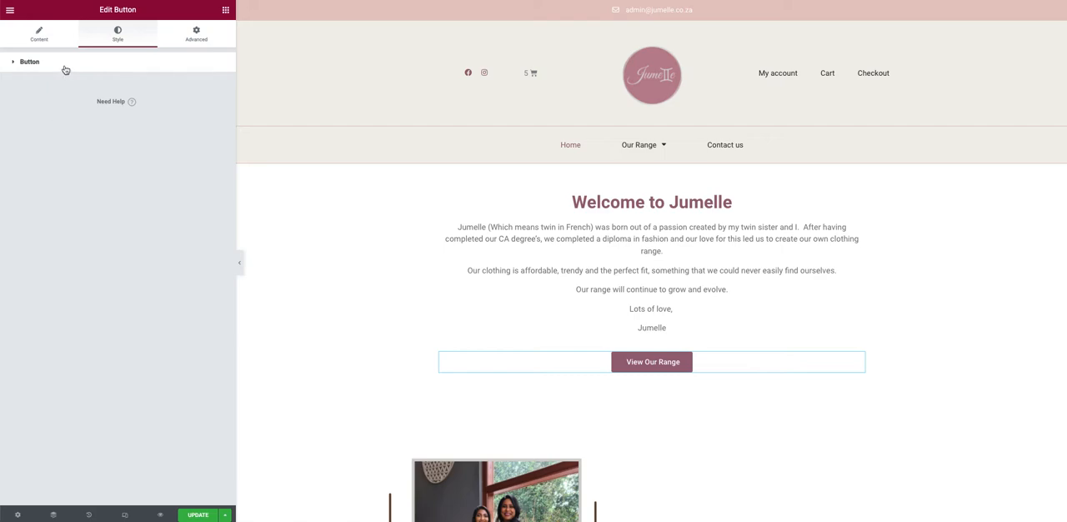
pyautogui.click(64, 69)
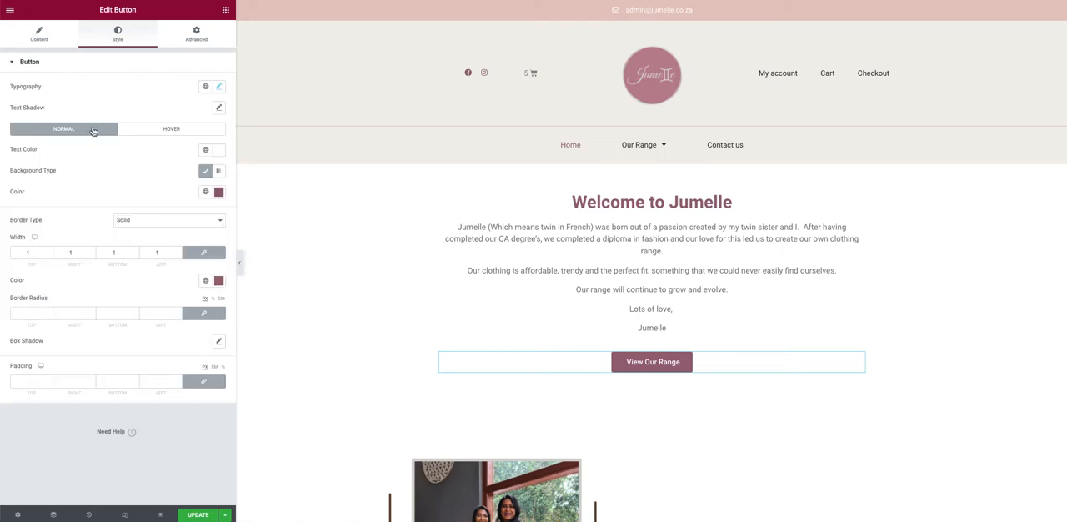
# Step: View the colour pickers for the button's normal-state text colour and background colour
pyautogui.click(215, 151)
pyautogui.moveTo(162, 213); pyautogui.dragTo(84, 173)
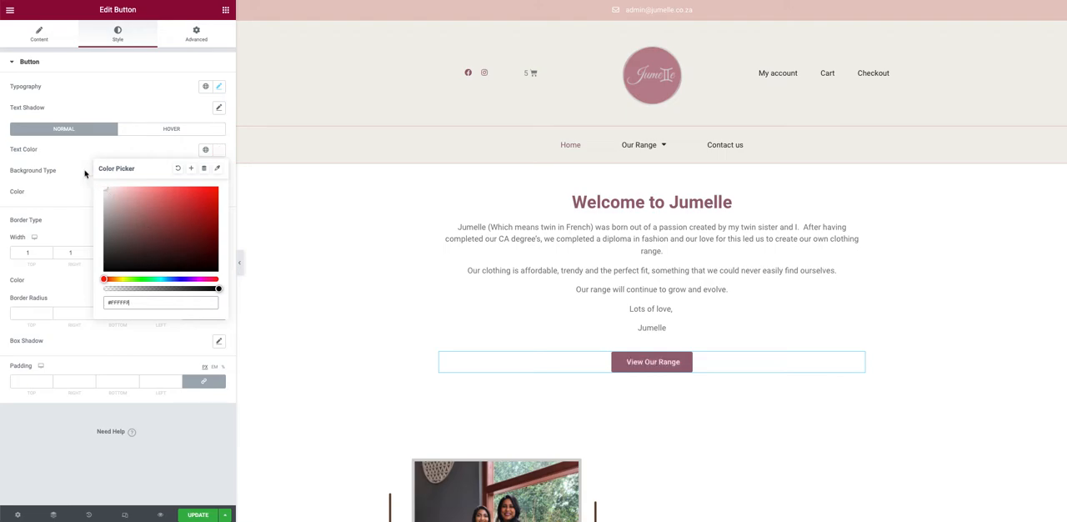
pyautogui.click(74, 151)
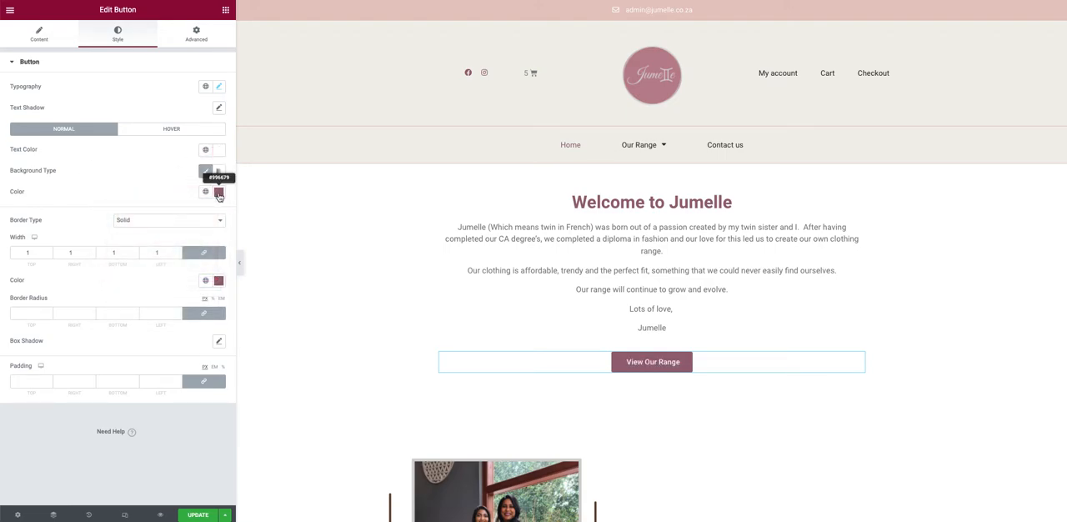
pyautogui.click(219, 191)
pyautogui.click(162, 183)
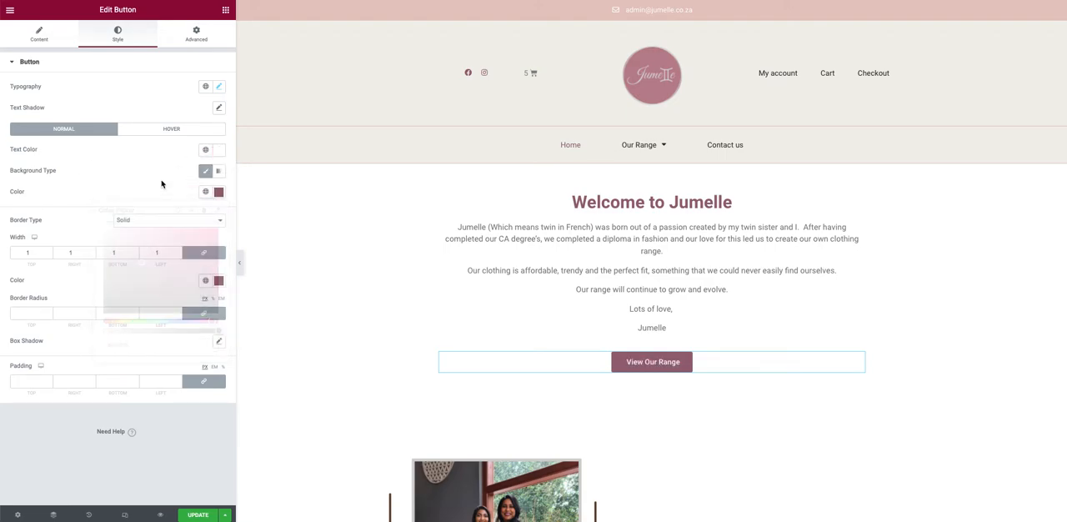
# Step: Try the Push and Bounce In hover animations on the button and restore the Grow animation
pyautogui.click(164, 130)
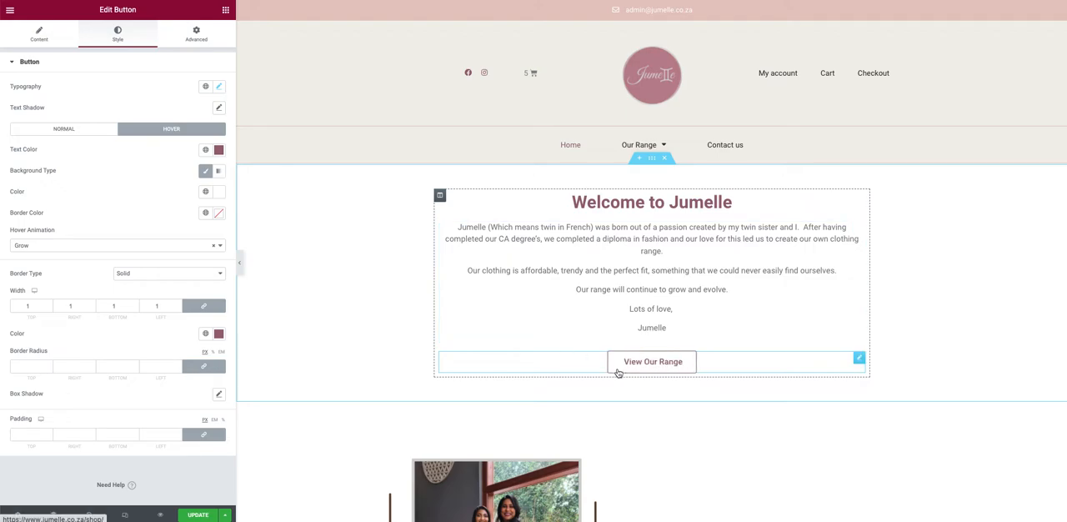
pyautogui.click(40, 243)
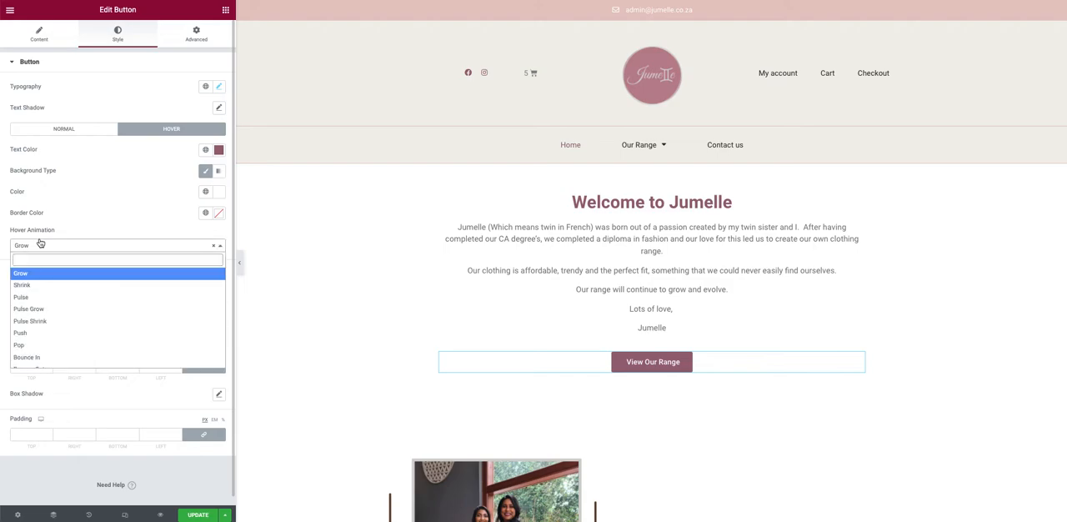
pyautogui.click(45, 331)
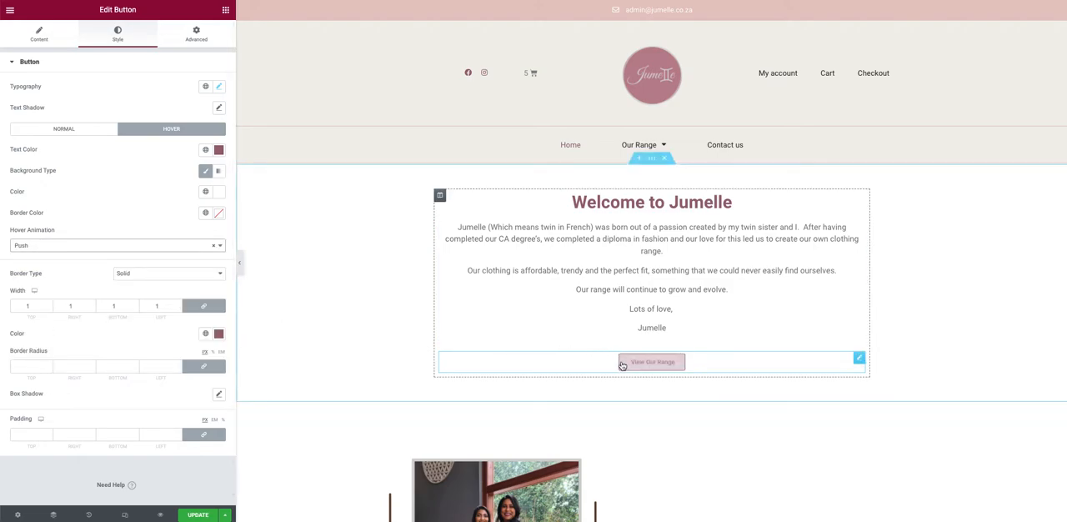
pyautogui.click(104, 247)
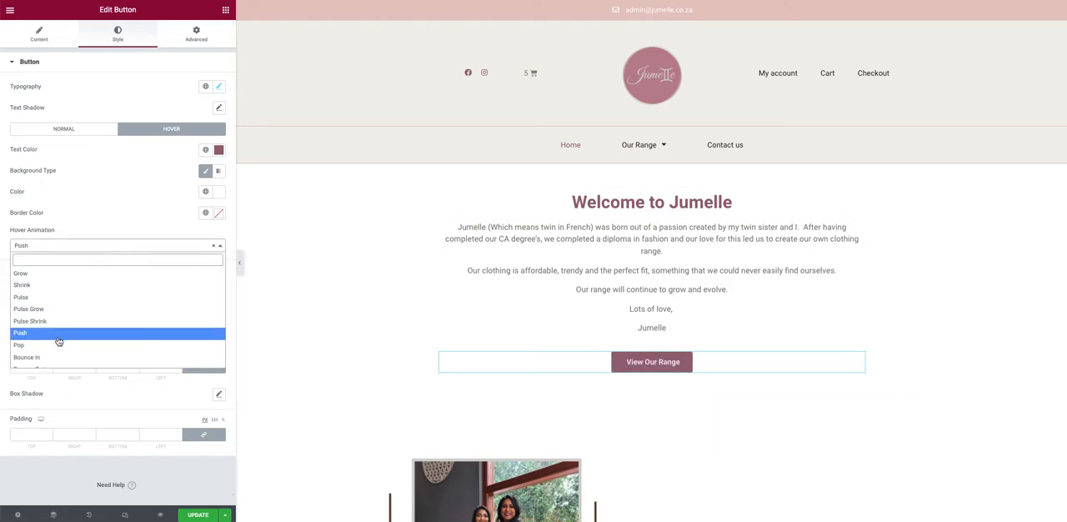
pyautogui.click(42, 357)
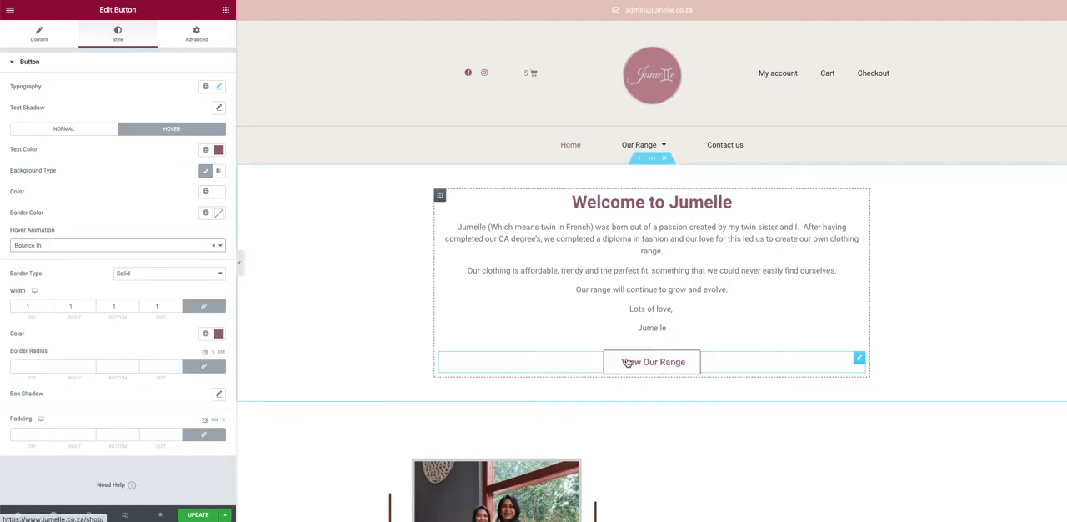
pyautogui.click(35, 250)
pyautogui.click(36, 276)
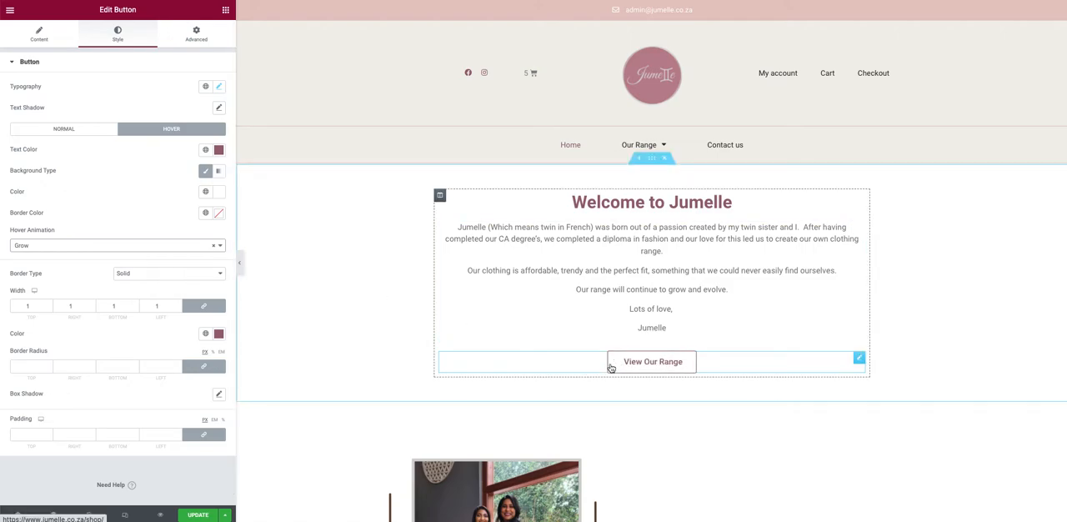
# Step: Try a border width of 5 on all sides of the button and restore the width to 1
pyautogui.click(177, 304)
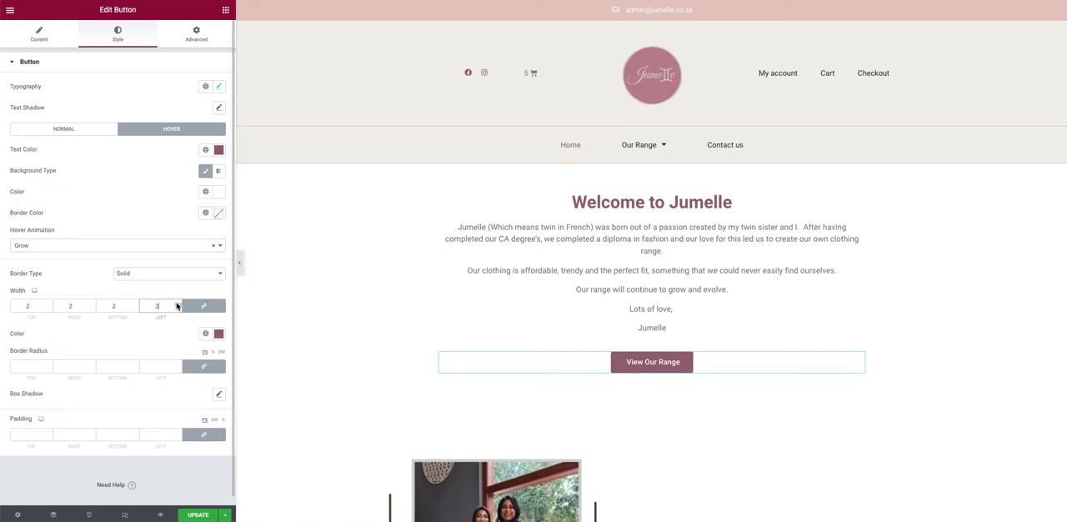
pyautogui.click(177, 304)
pyautogui.click(178, 304)
pyautogui.click(178, 304)
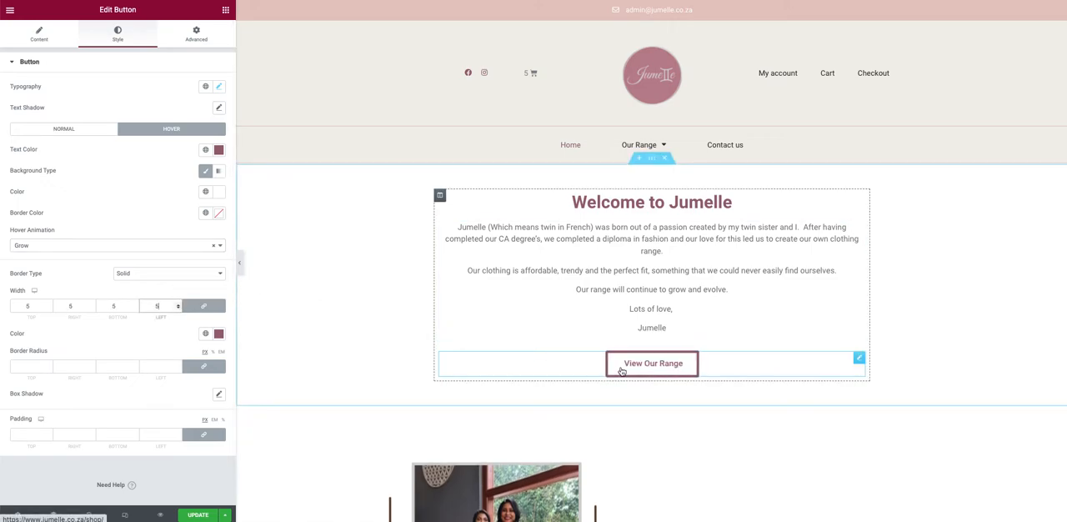
pyautogui.click(178, 309)
pyautogui.click(178, 308)
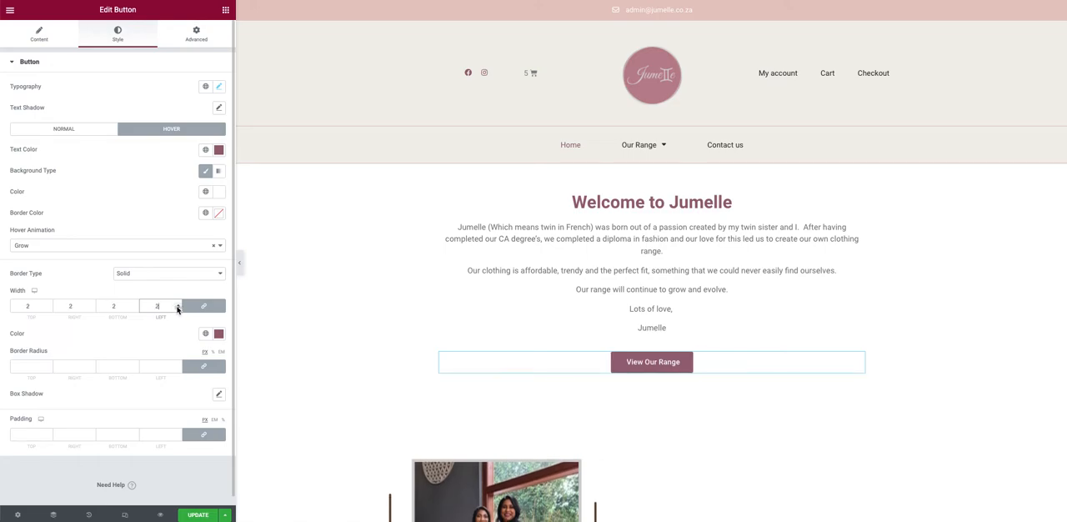
pyautogui.click(177, 308)
pyautogui.click(177, 309)
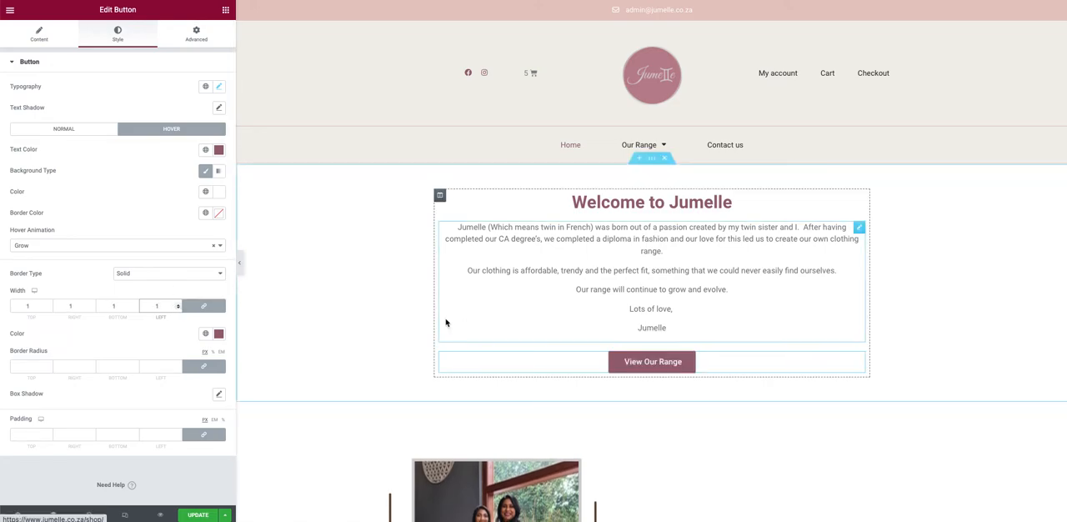
# Step: Try a border radius of 34 on all corners of the button and clear the radius
pyautogui.click(49, 366)
pyautogui.write('1')
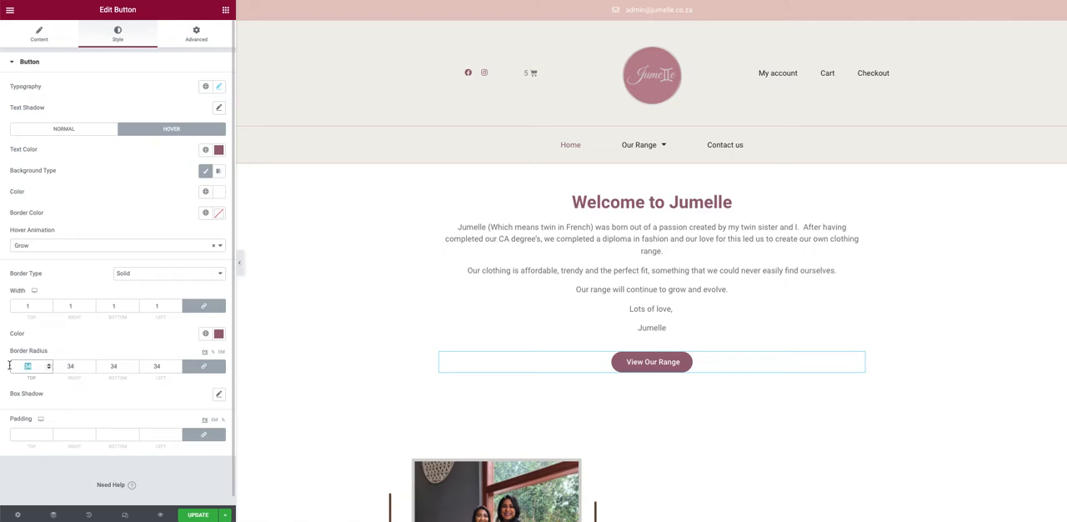
pyautogui.press('BackSpace')
# Step: Try a linked padding of 42 on all sides of the button
pyautogui.scroll(-1, 115, 332)
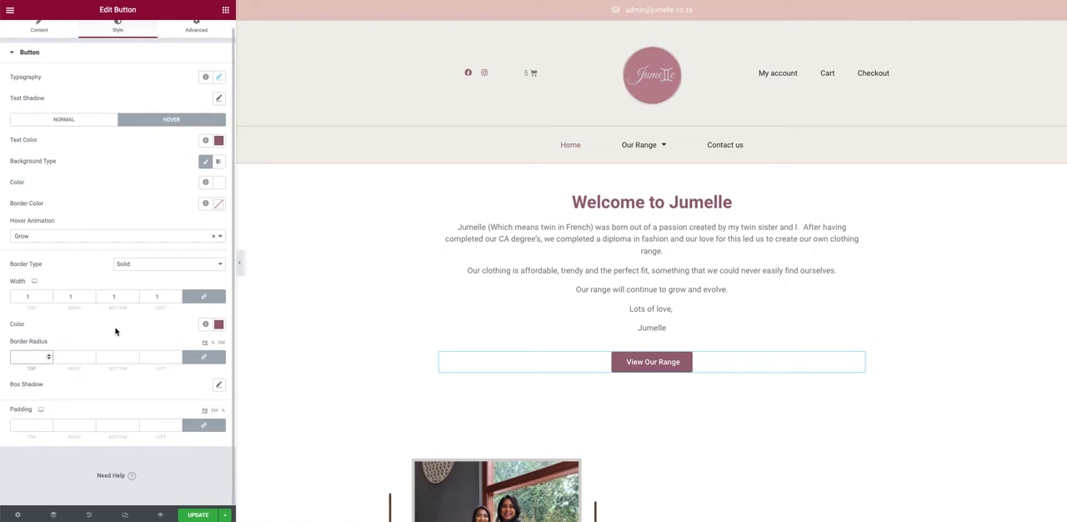
pyautogui.click(49, 427)
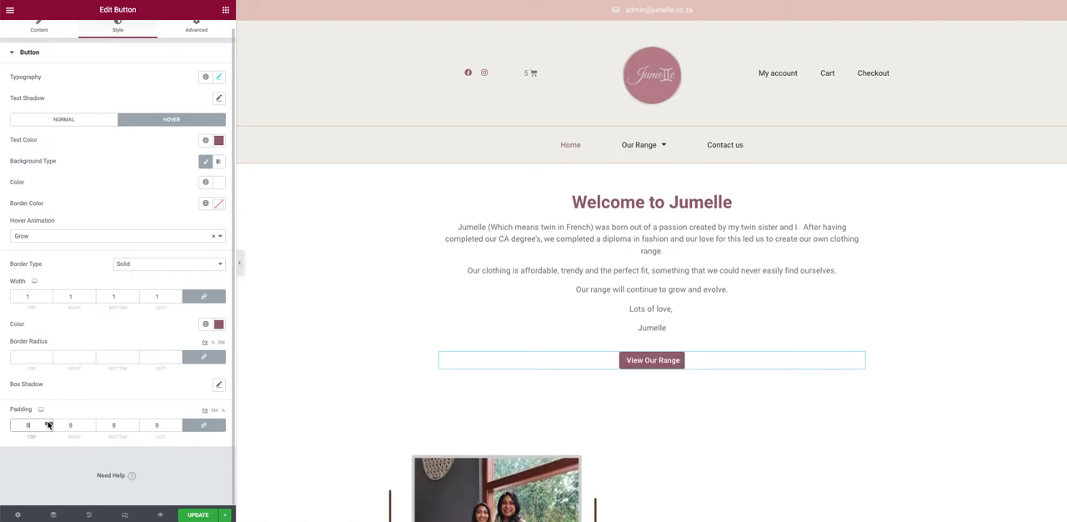
pyautogui.click(48, 422)
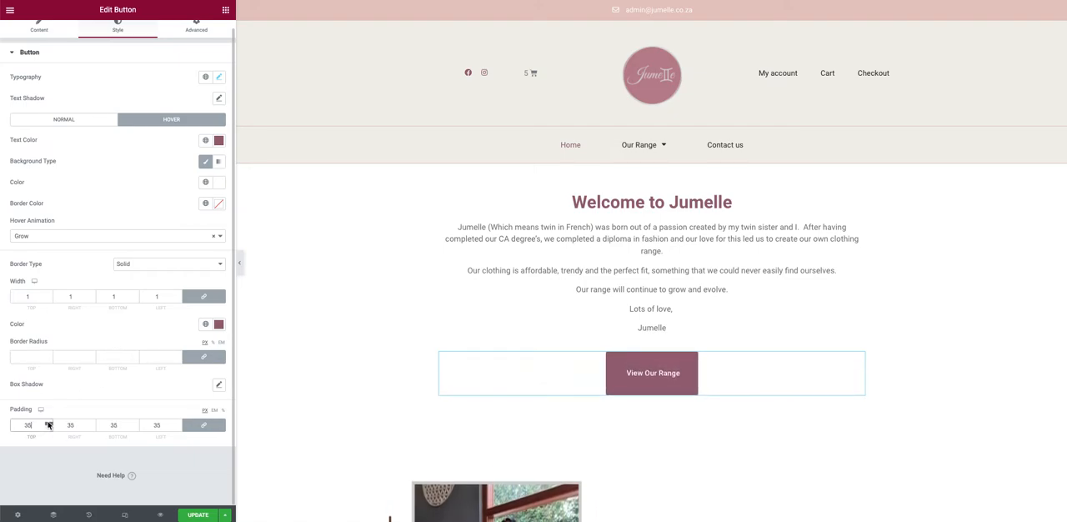
pyautogui.moveTo(48, 426); pyautogui.dragTo(48, 425)
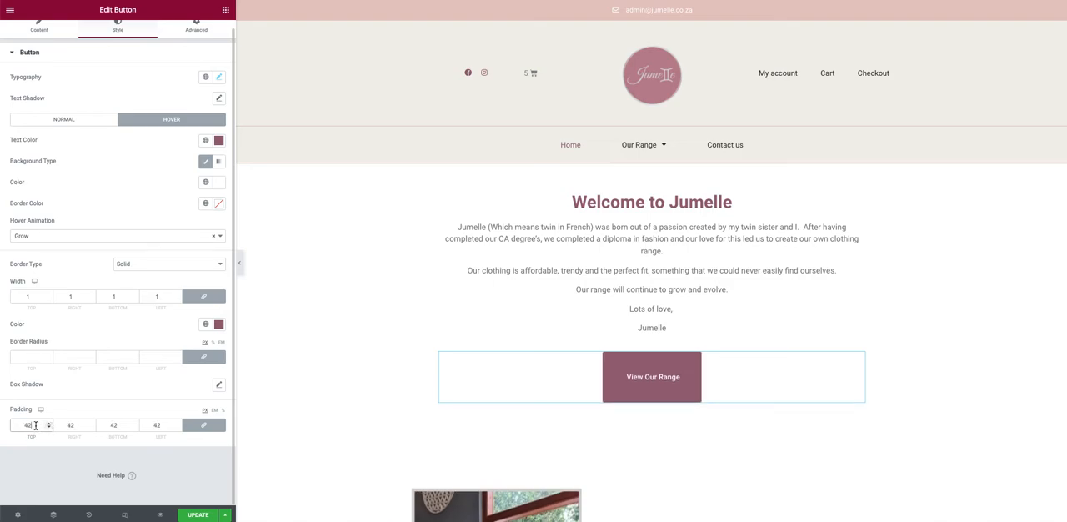
# Step: Try unlinked left paddings of 89 and 8 on the button, relink the values and clear the padding
pyautogui.click(207, 424)
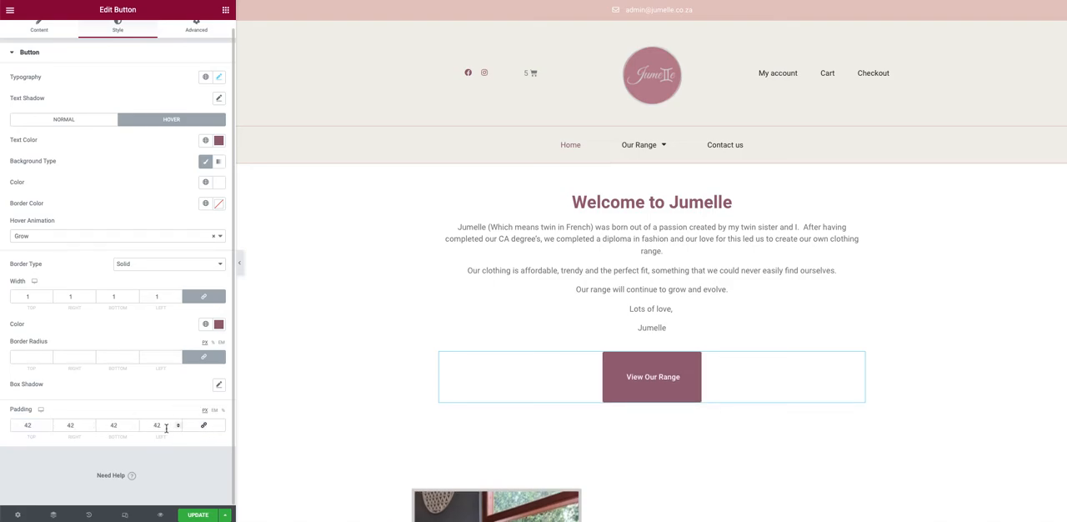
pyautogui.moveTo(166, 427); pyautogui.dragTo(140, 426)
pyautogui.write('89')
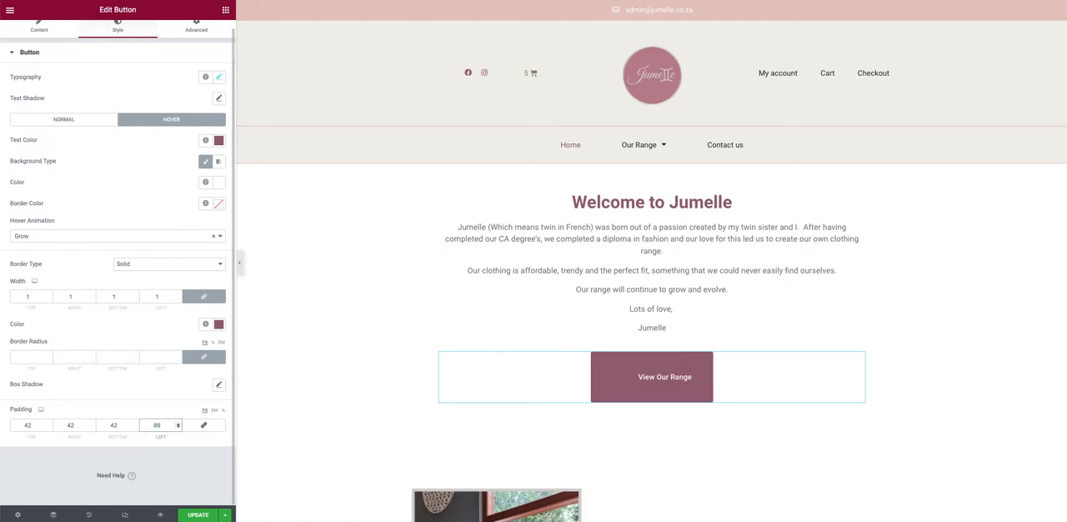
pyautogui.press('BackSpace')
pyautogui.press('BackSpace')
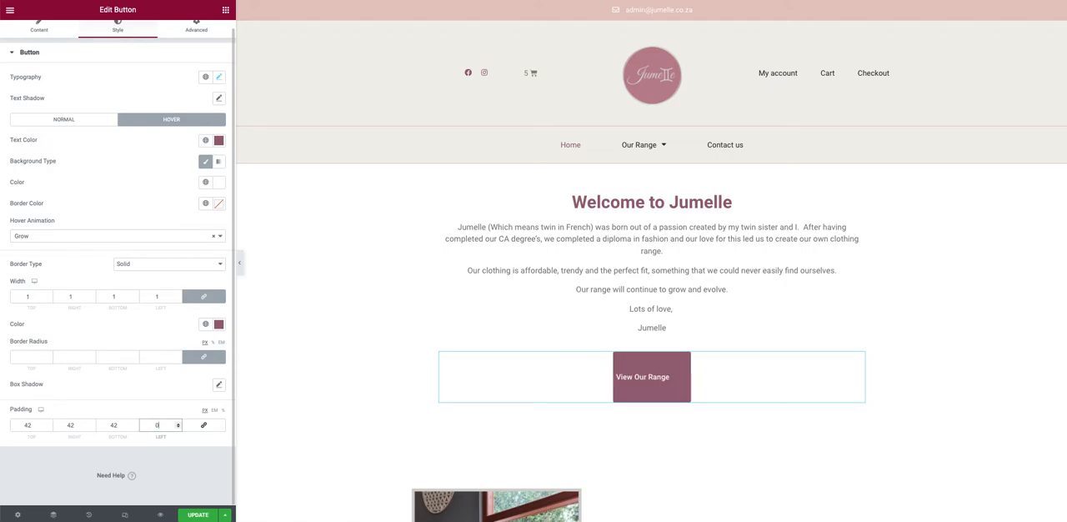
pyautogui.write('8')
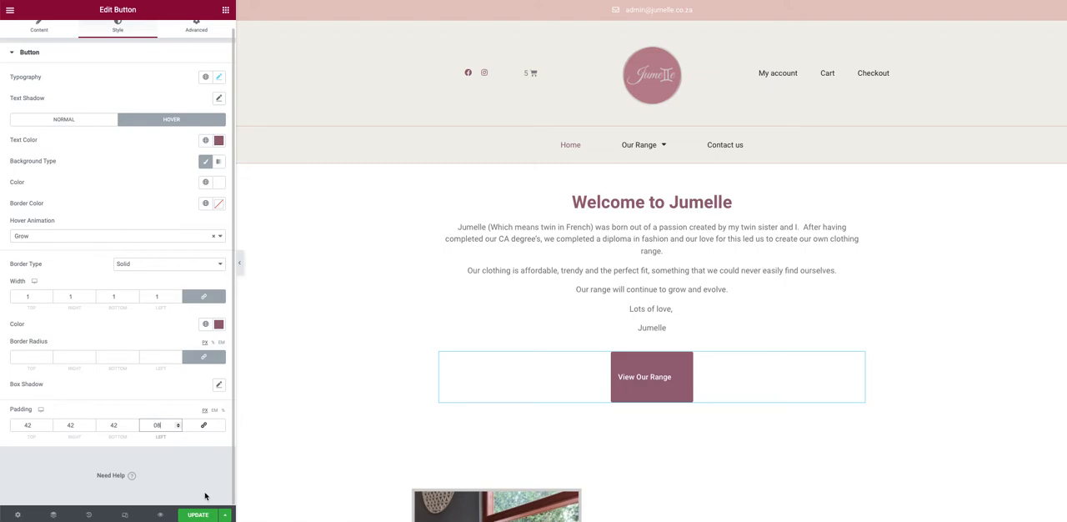
pyautogui.click(203, 426)
pyautogui.press('BackSpace')
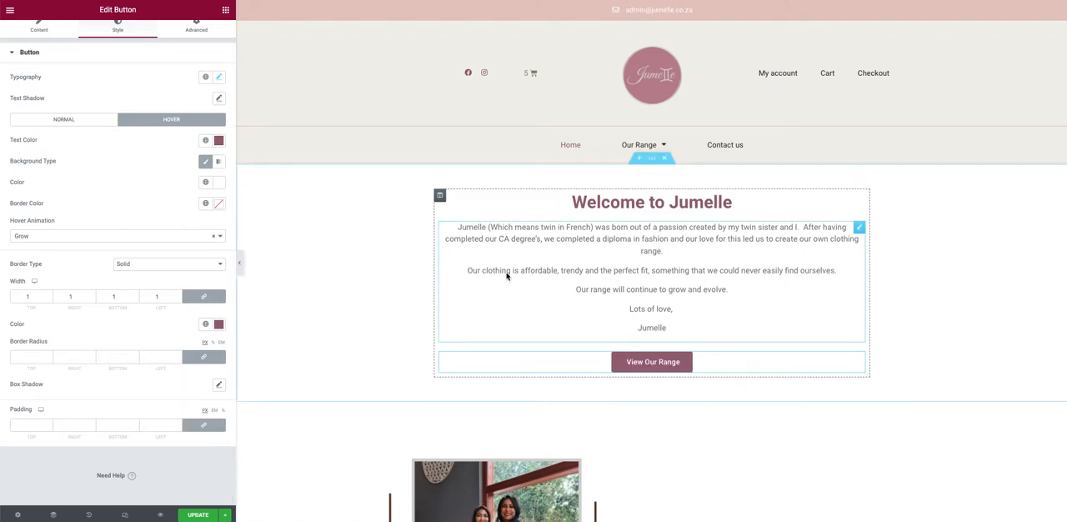
# Step: Open the image beside the Shift Dress heading for editing and insert Jumelle.png from the media library
pyautogui.scroll(-3, 522, 265)
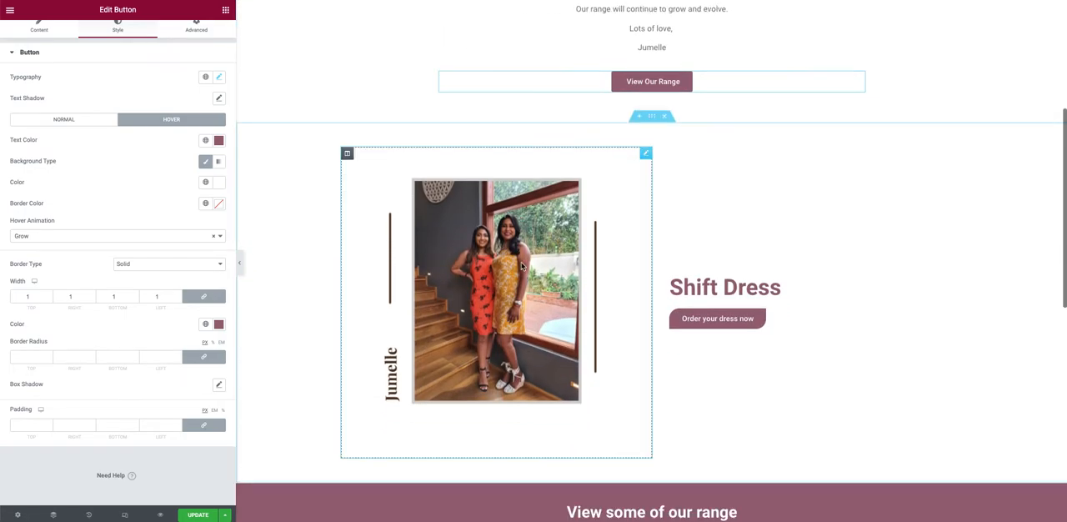
pyautogui.click(517, 260)
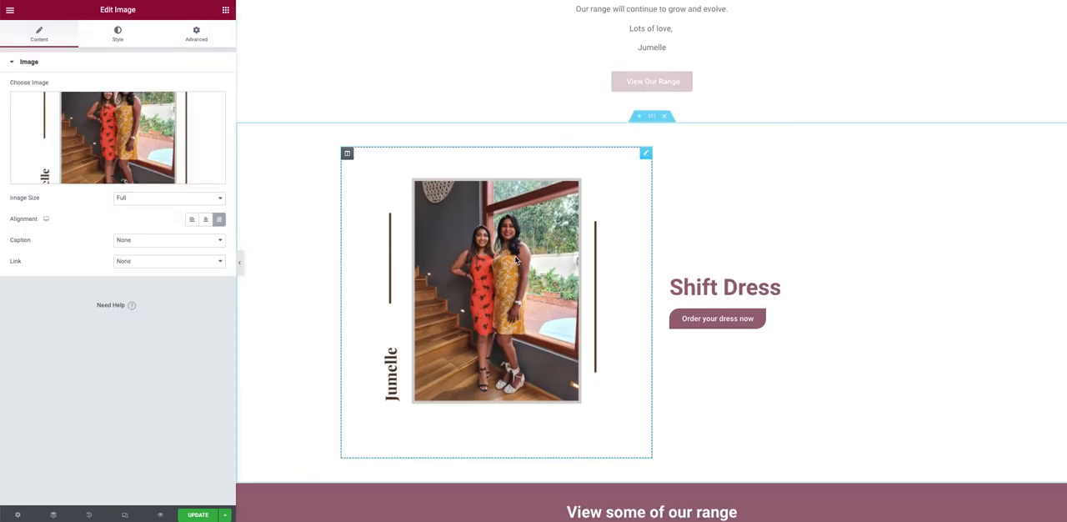
pyautogui.click(114, 145)
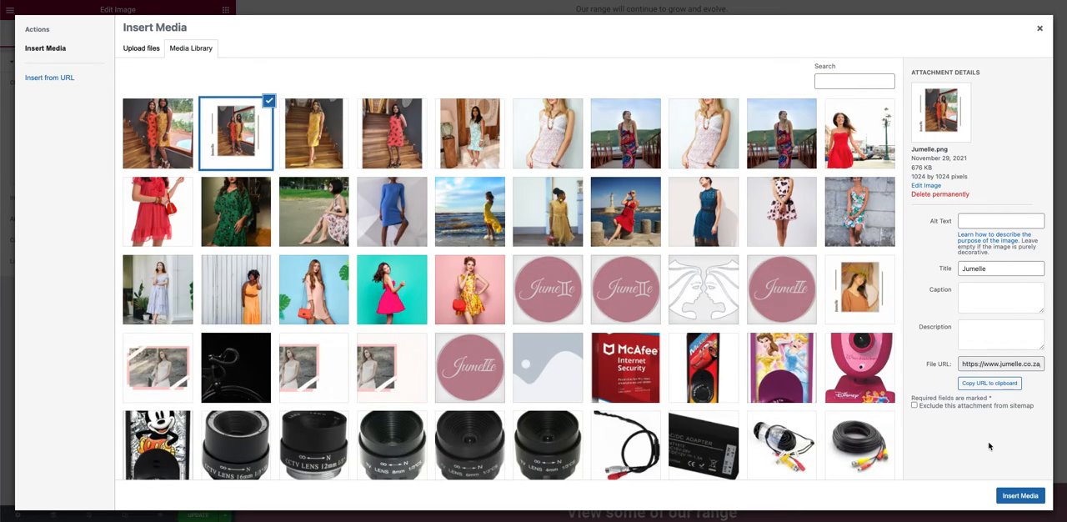
pyautogui.click(1019, 495)
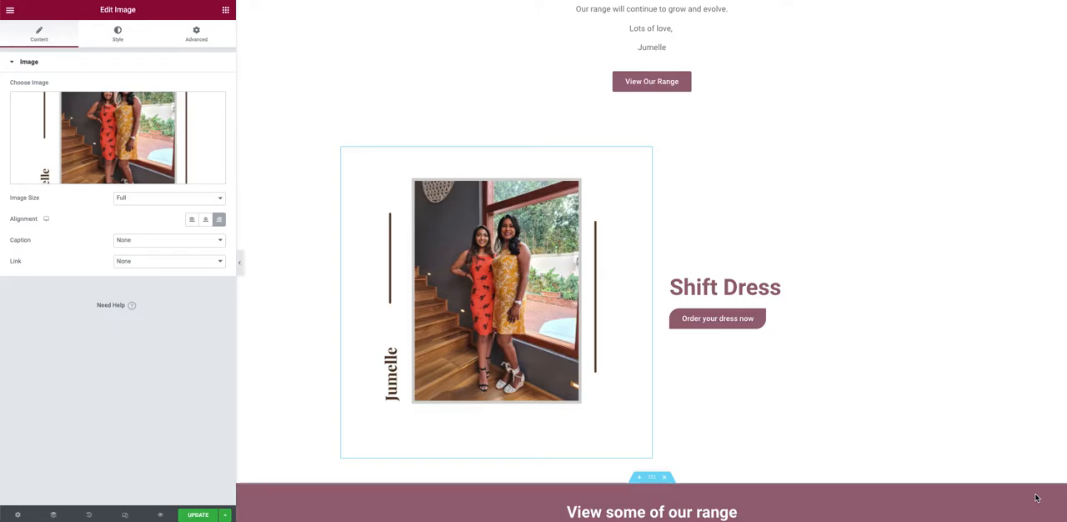
# Step: Try left alignment on the Jumelle image, restore right alignment, and try an image width of 46
pyautogui.click(191, 220)
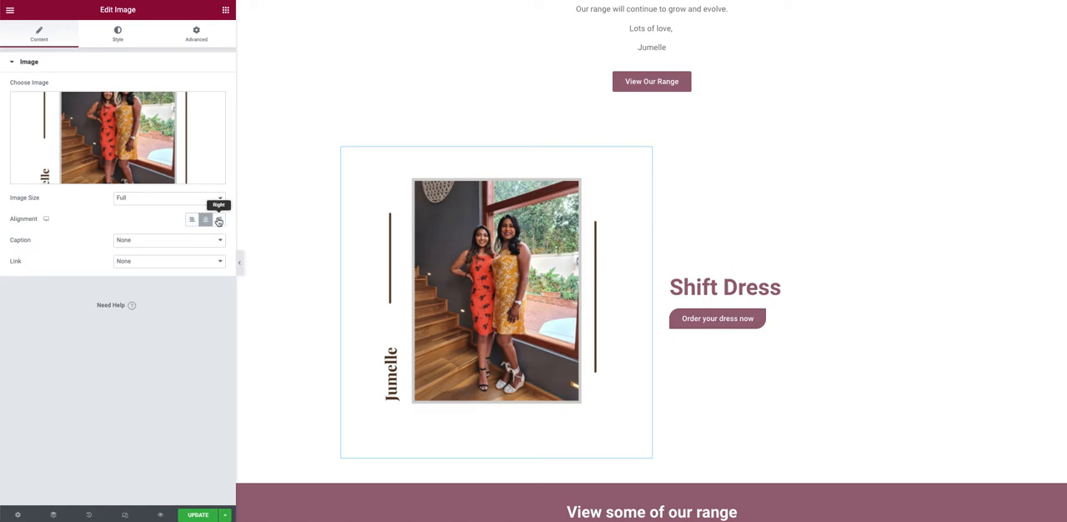
pyautogui.click(218, 220)
pyautogui.click(121, 37)
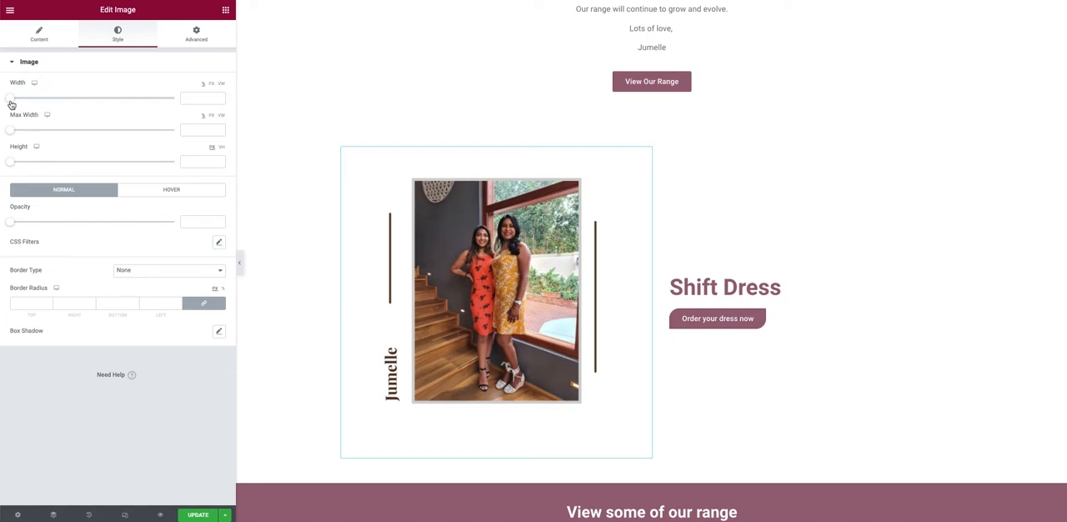
pyautogui.moveTo(11, 102); pyautogui.dragTo(86, 99)
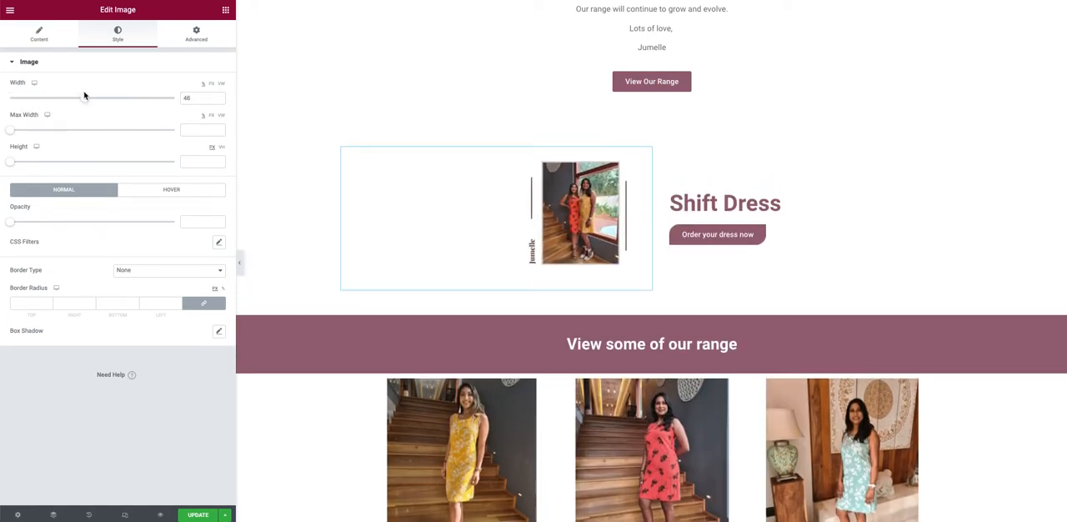
# Step: Try the left, centre and right alignments on the narrowed image and leave it centred
pyautogui.click(39, 34)
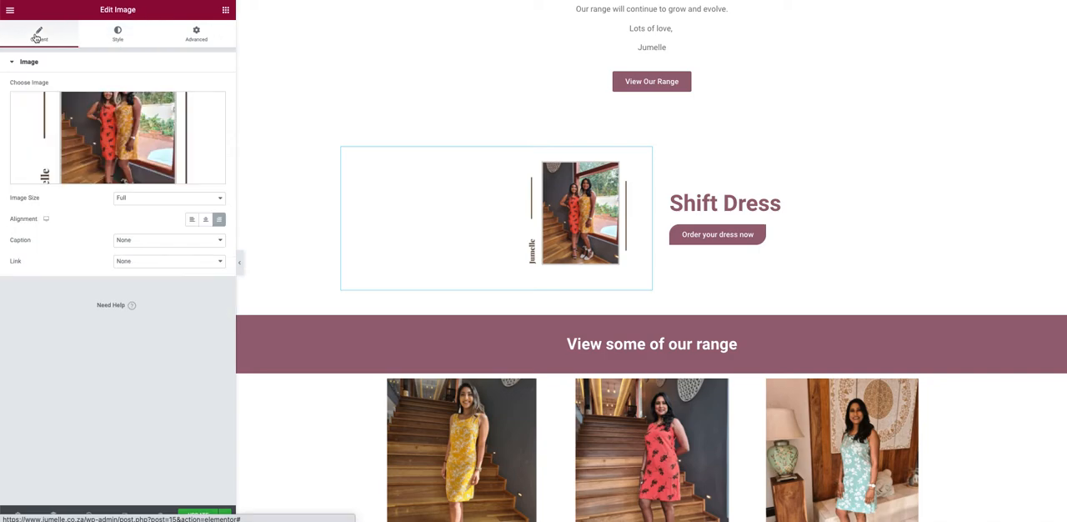
pyautogui.click(206, 223)
pyautogui.click(193, 222)
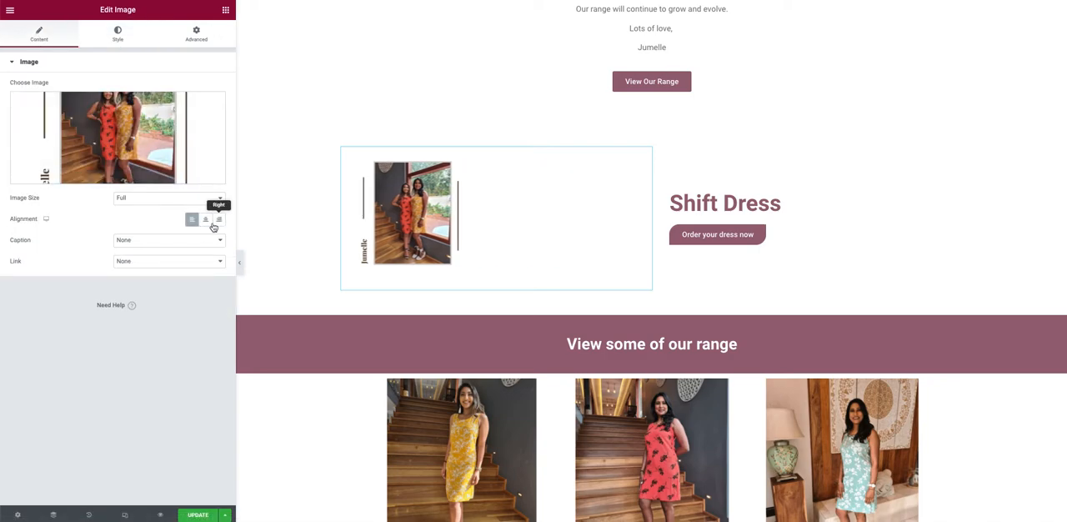
pyautogui.click(205, 221)
pyautogui.click(218, 222)
pyautogui.click(205, 222)
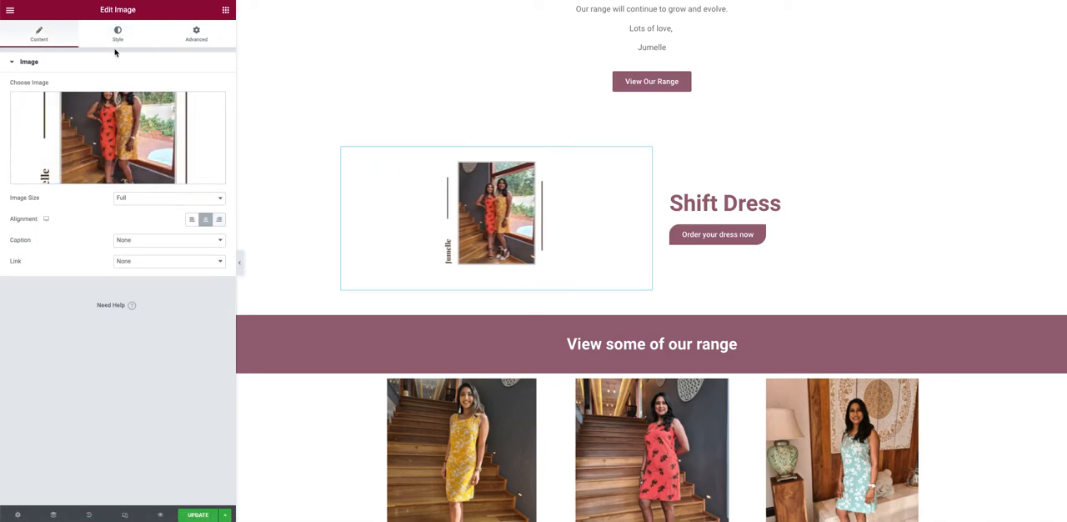
# Step: Try a maximum width of 80 and a height of 315 px on the image, and clear its width, maximum width and height
pyautogui.click(117, 36)
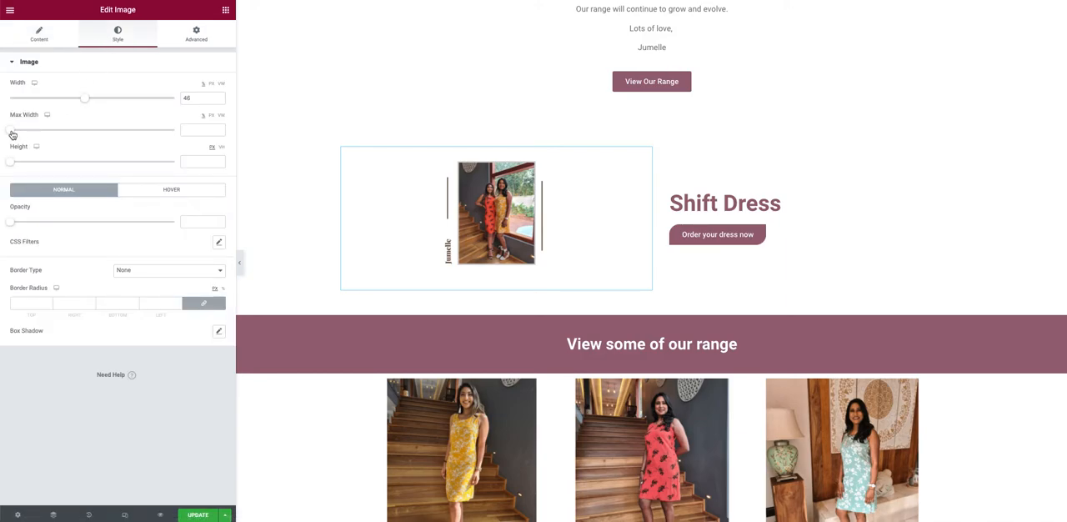
pyautogui.moveTo(12, 134); pyautogui.dragTo(143, 132)
pyautogui.moveTo(9, 164); pyautogui.dragTo(112, 162)
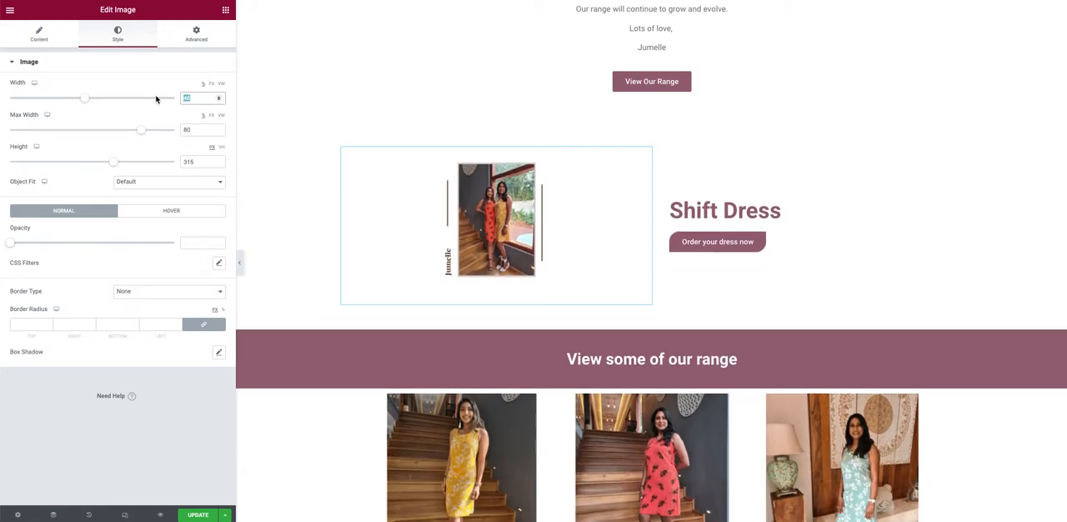
pyautogui.press('BackSpace')
pyautogui.press('Tab')
pyautogui.press('Tab')
pyautogui.press('BackSpace')
pyautogui.press('Tab')
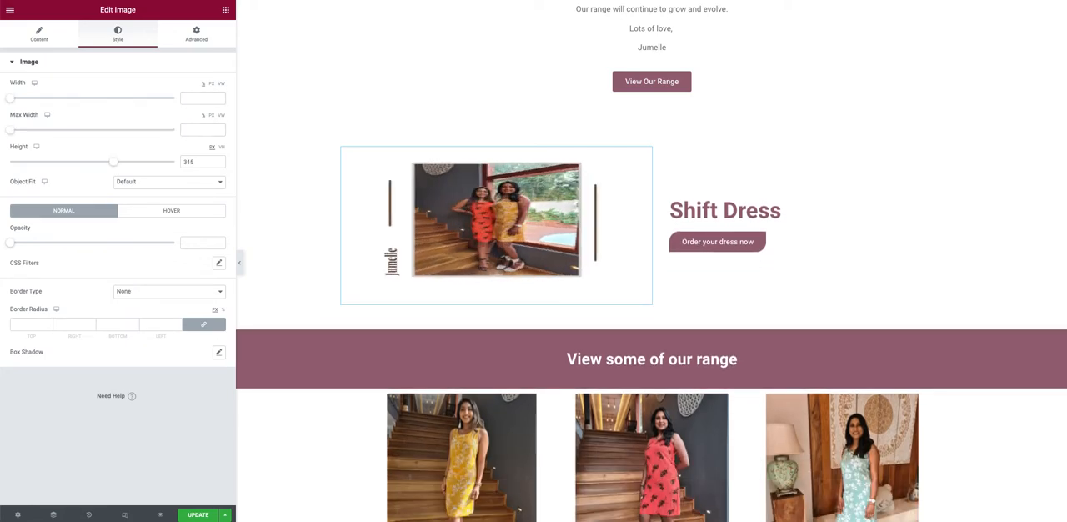
pyautogui.press('BackSpace')
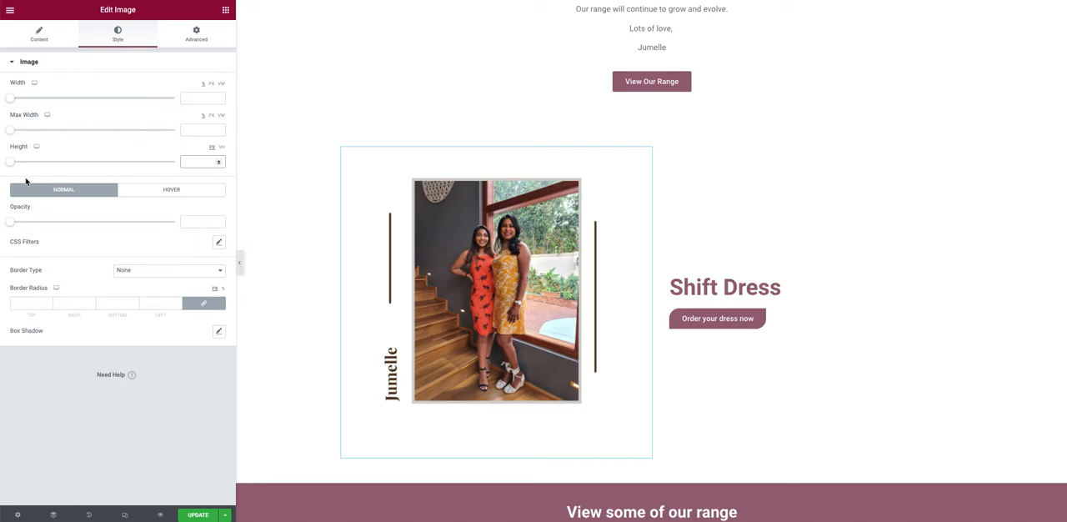
# Step: Try a hover opacity of 0.54 on the image and clear the value
pyautogui.click(194, 190)
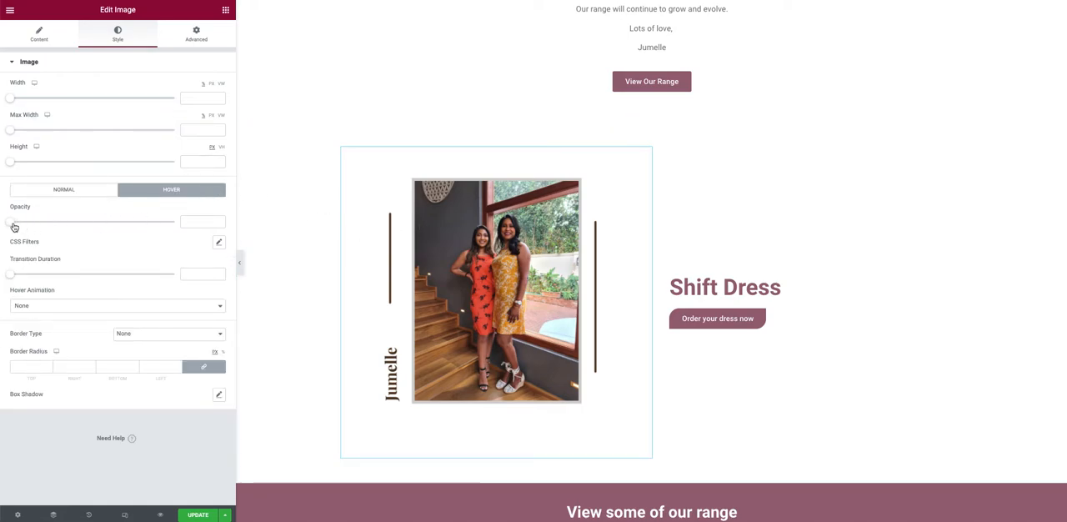
pyautogui.moveTo(13, 223); pyautogui.dragTo(90, 222)
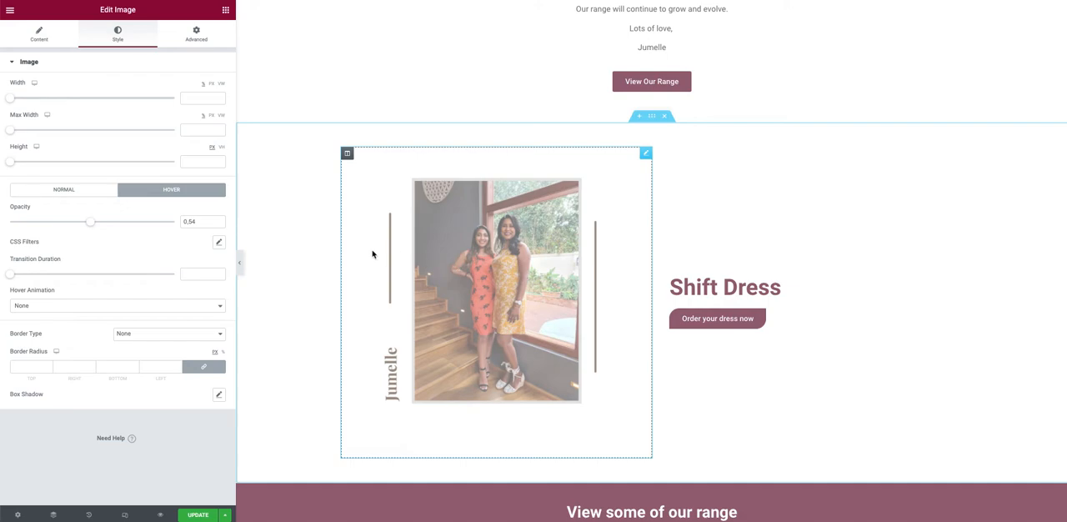
pyautogui.doubleClick(192, 222)
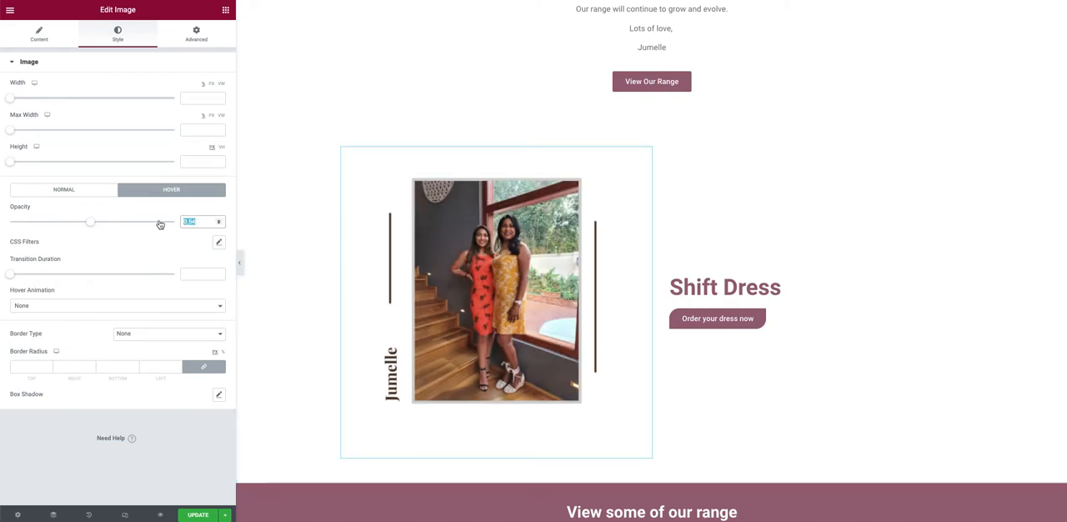
pyautogui.press('BackSpace')
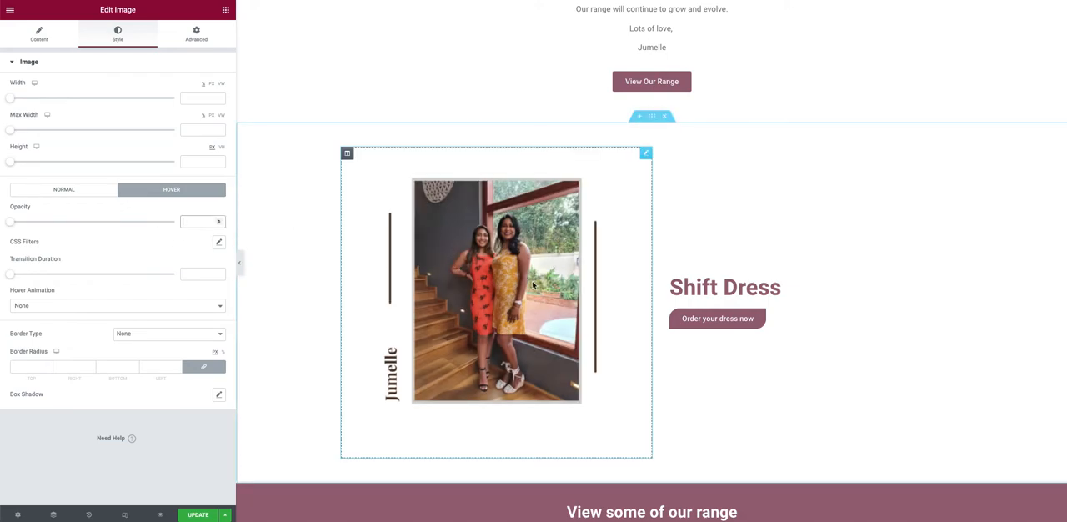
# Step: Open the Shift Dress heading's content settings and compare it with the welcome heading above
pyautogui.click(702, 286)
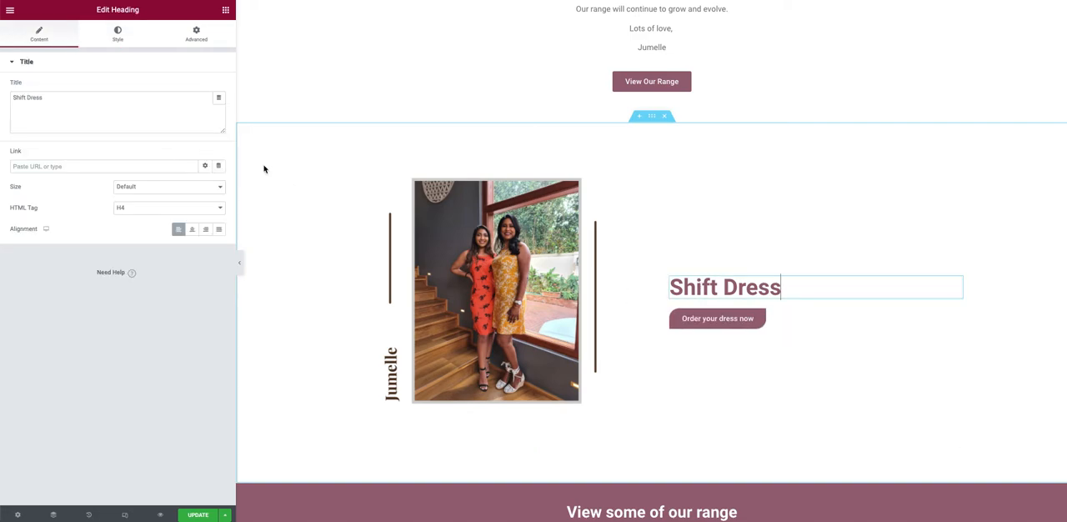
pyautogui.scroll(3, 508, 196)
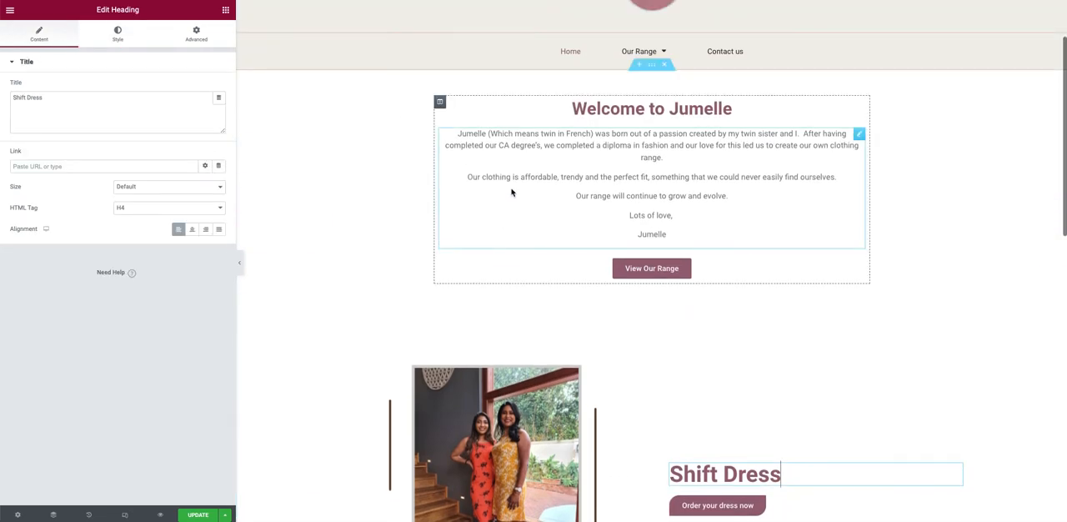
pyautogui.scroll(-3, 601, 347)
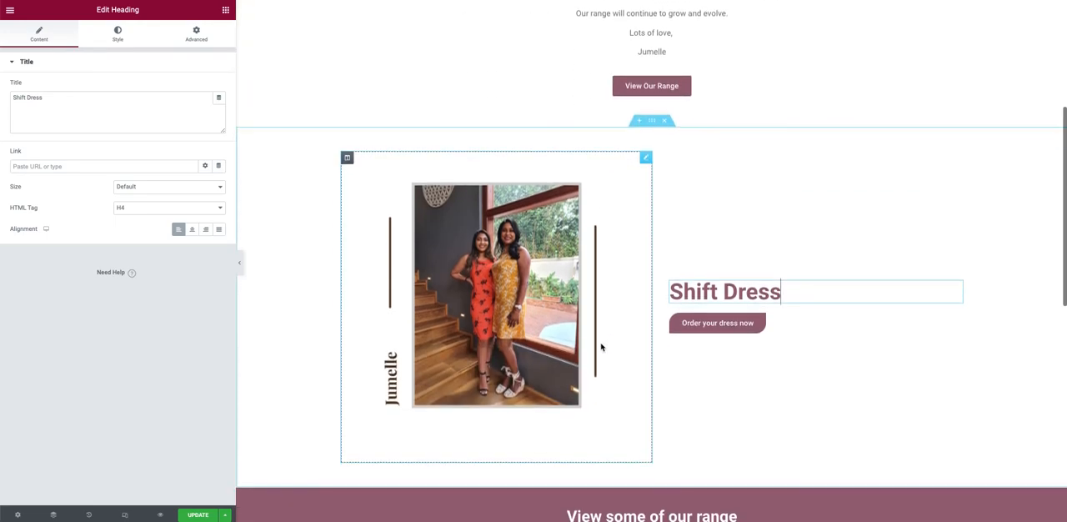
# Step: Link the border radius values of the "Order your dress now" button and clear them to remove the rounded corners
pyautogui.click(704, 328)
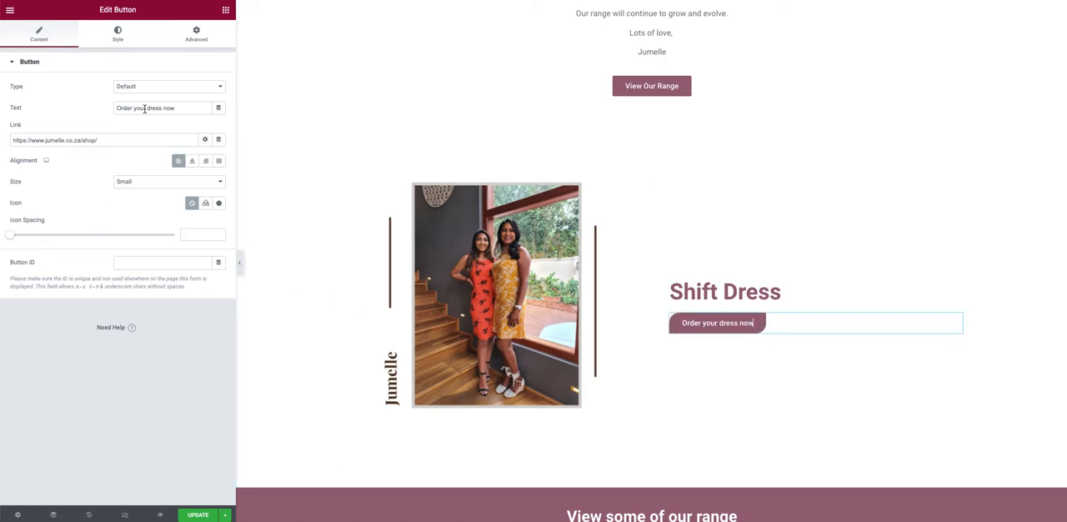
pyautogui.click(117, 35)
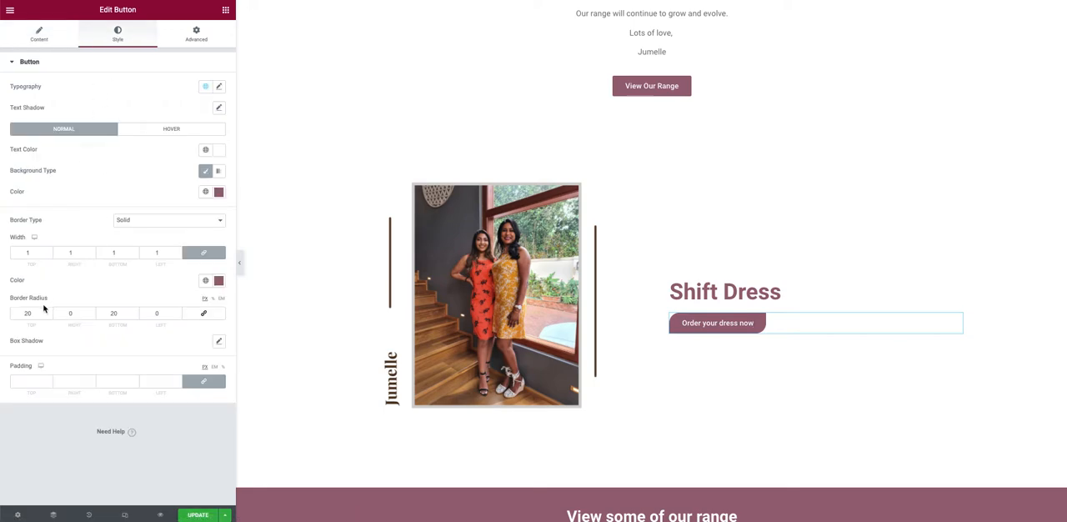
pyautogui.click(204, 314)
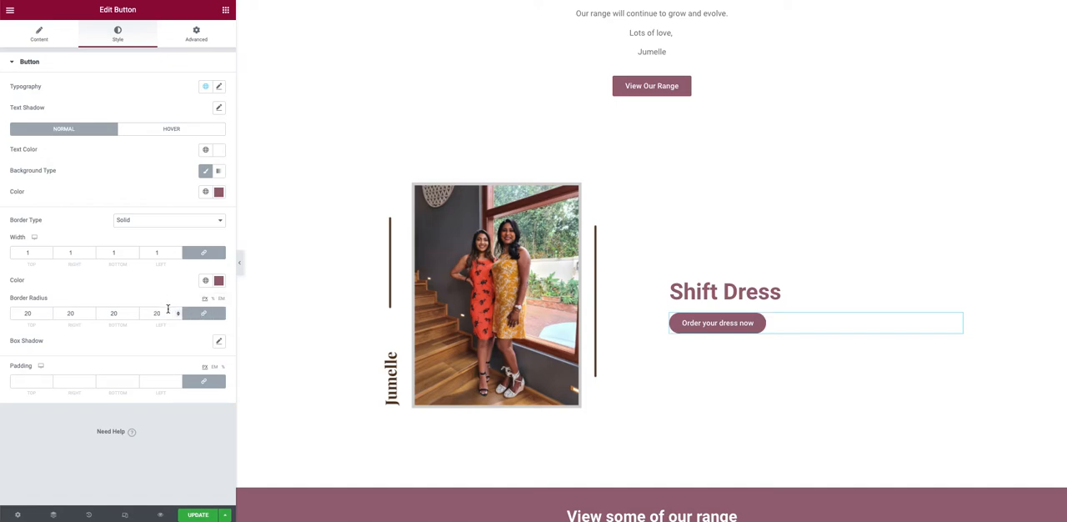
pyautogui.moveTo(167, 313); pyautogui.dragTo(131, 315)
pyautogui.press('BackSpace')
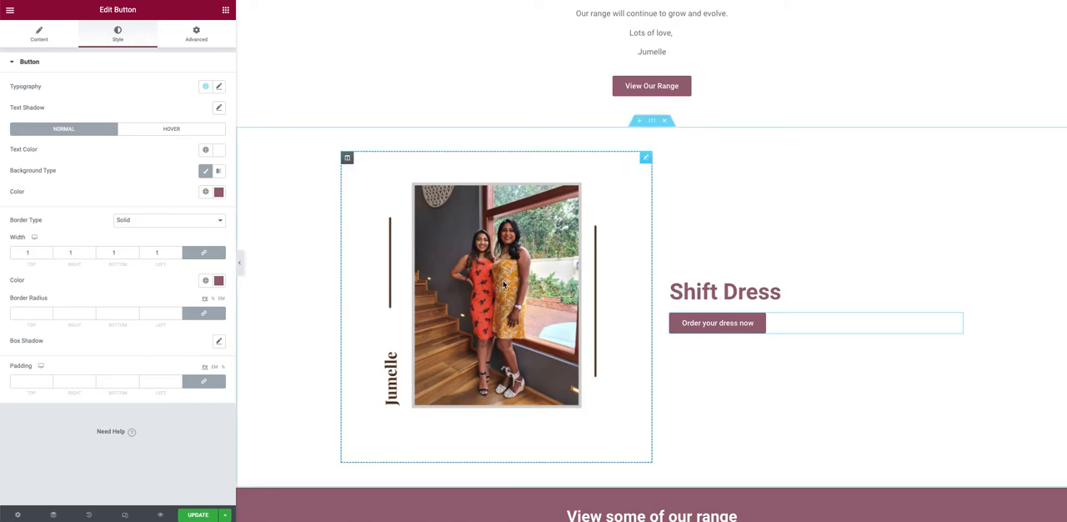
# Step: Try a content width of 500 on the "View some of our range" section and clear the value
pyautogui.scroll(-5, 502, 284)
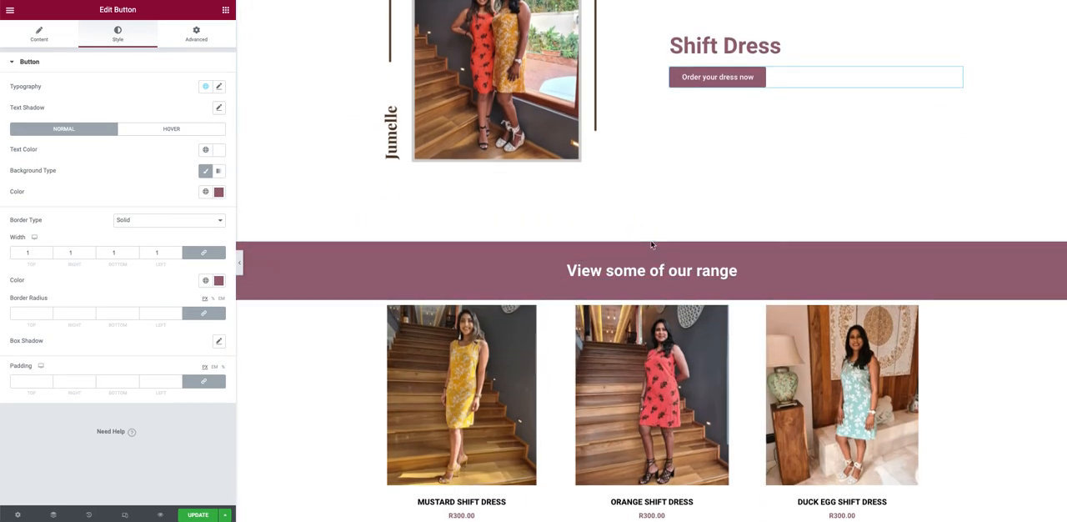
pyautogui.scroll(4, 652, 239)
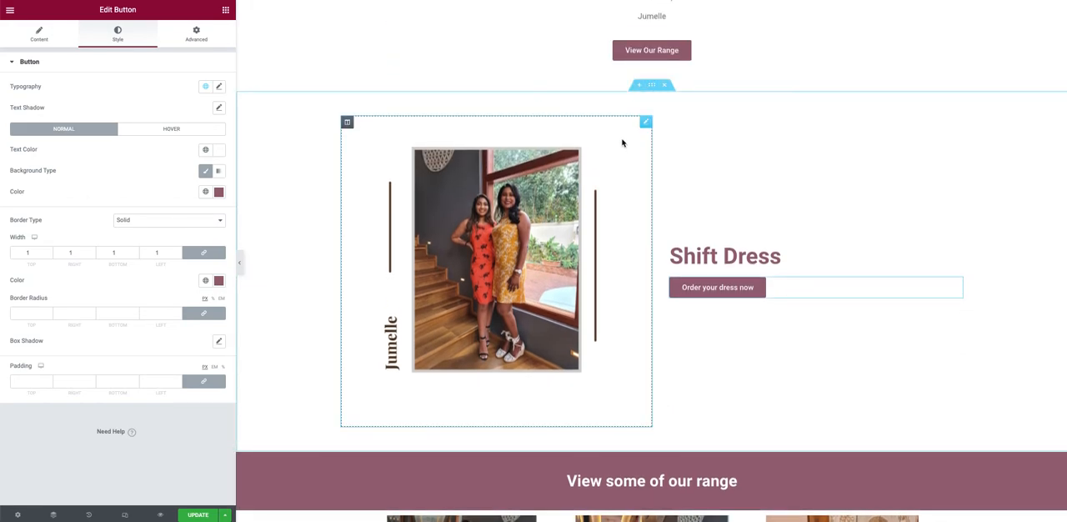
pyautogui.scroll(5, 653, 88)
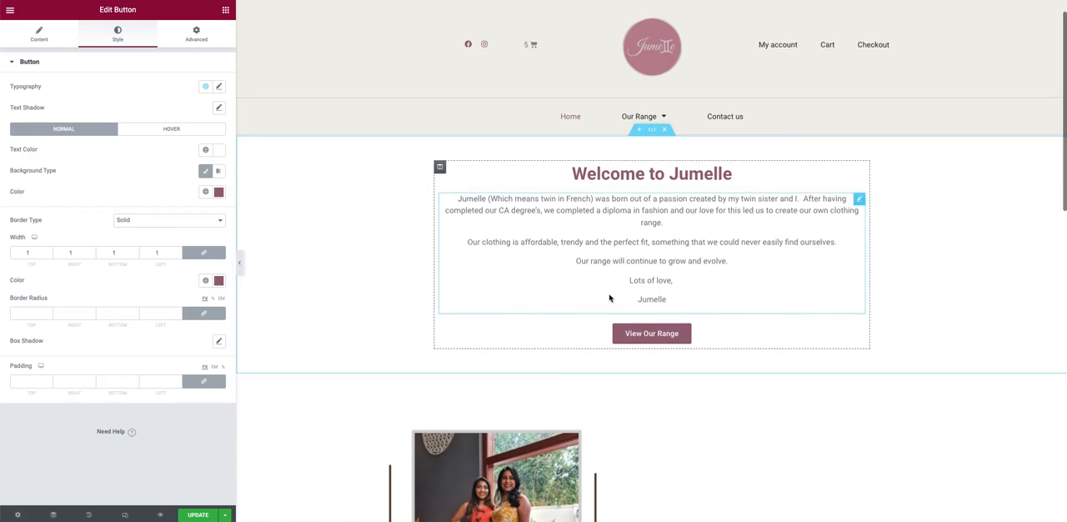
pyautogui.scroll(-8, 609, 295)
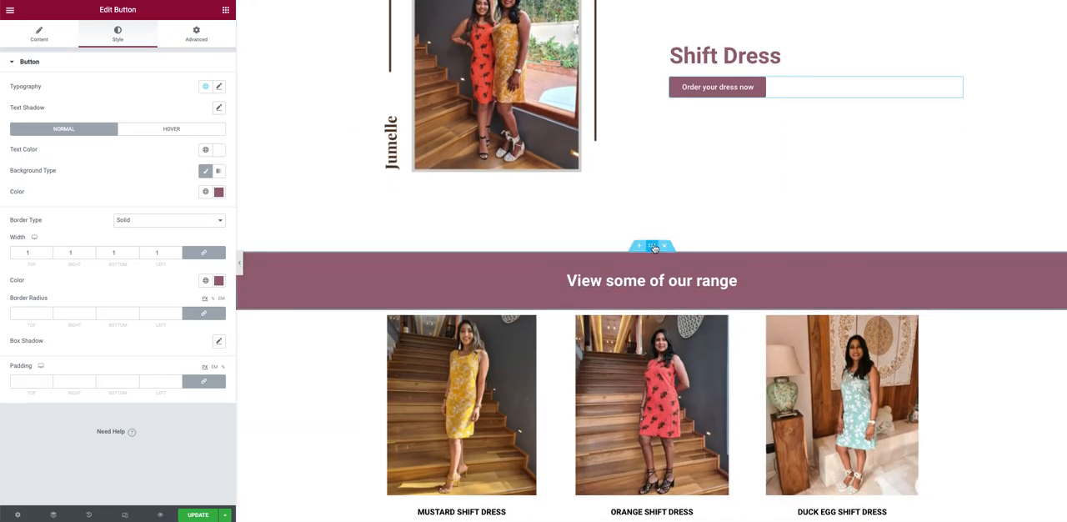
pyautogui.click(652, 246)
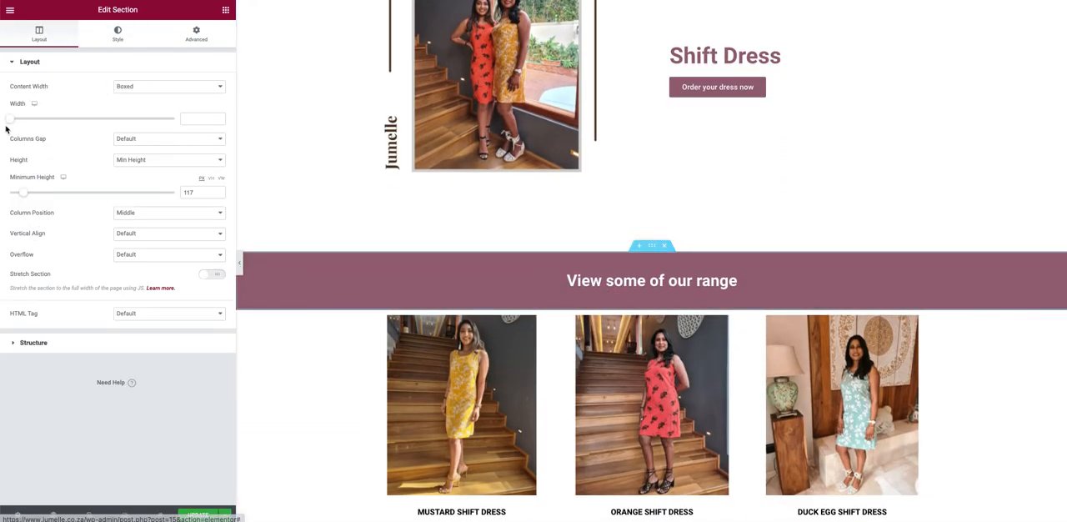
pyautogui.moveTo(10, 118)
pyautogui.mouseDown()
pyautogui.moveTo(160, 118)
pyautogui.moveTo(3, 125)
pyautogui.moveTo(170, 119)
pyautogui.moveTo(3, 125)
pyautogui.mouseUp()
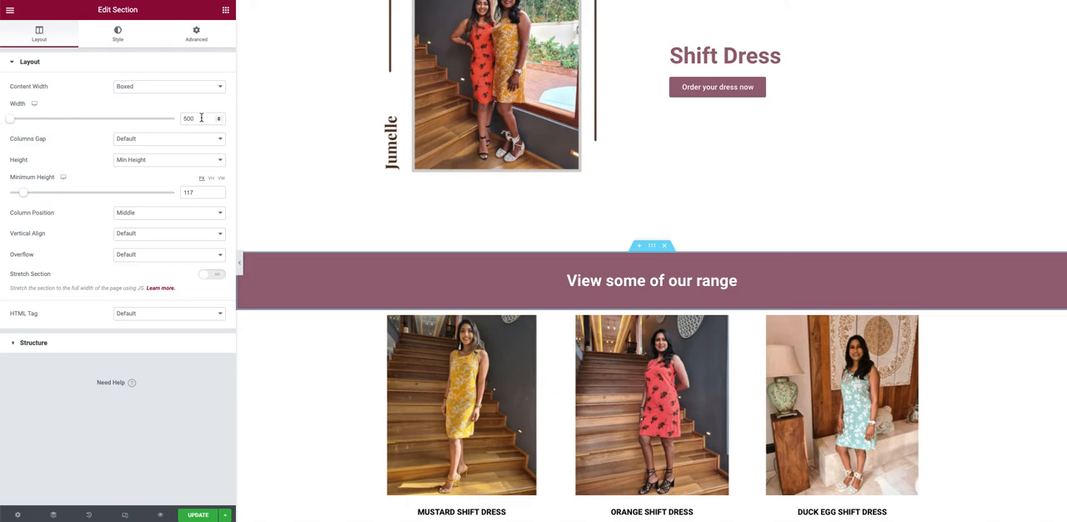
pyautogui.moveTo(202, 118); pyautogui.dragTo(158, 123)
pyautogui.press('BackSpace')
# Step: Try the Full Width content width on the "View some of our range" section and restore Boxed
pyautogui.click(190, 87)
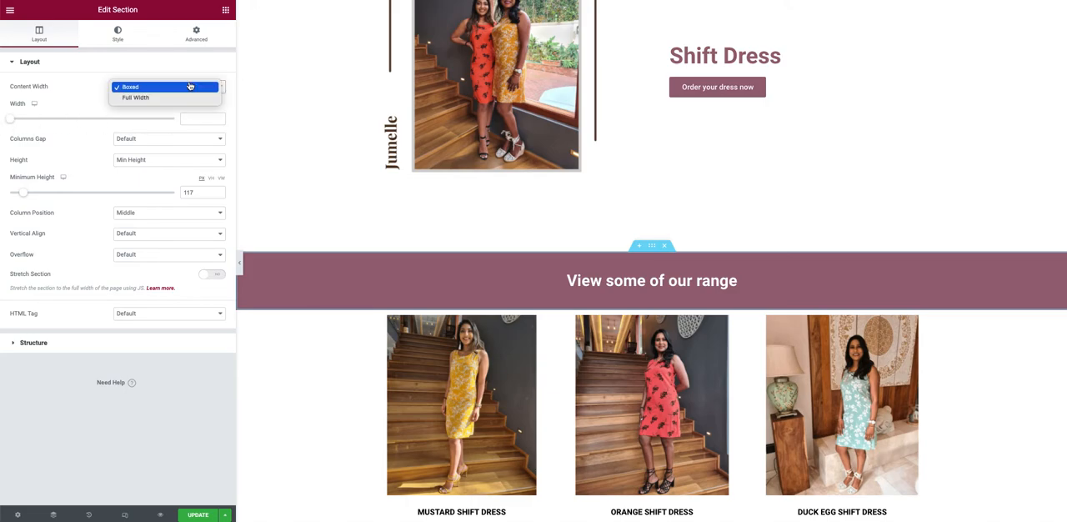
pyautogui.click(175, 97)
pyautogui.click(171, 87)
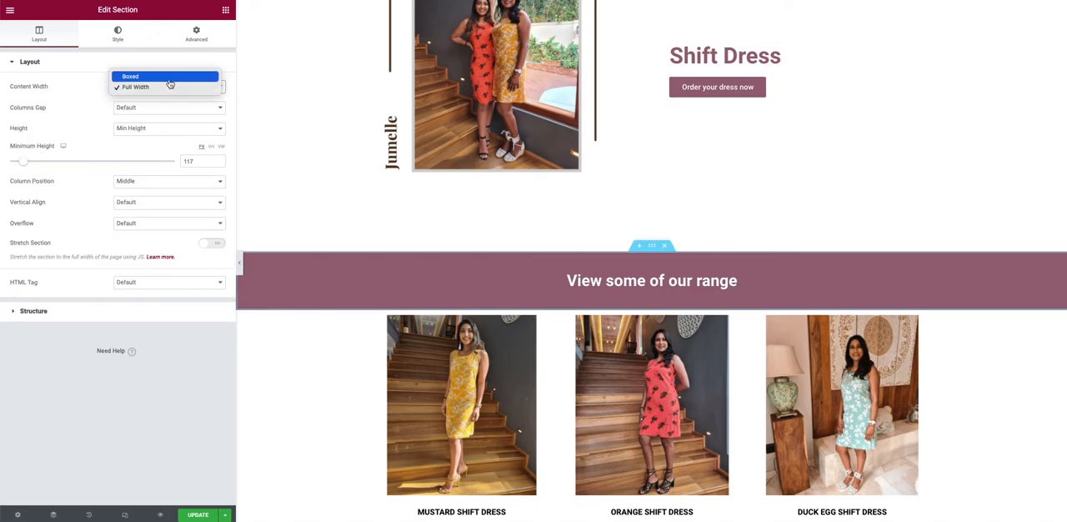
pyautogui.click(169, 75)
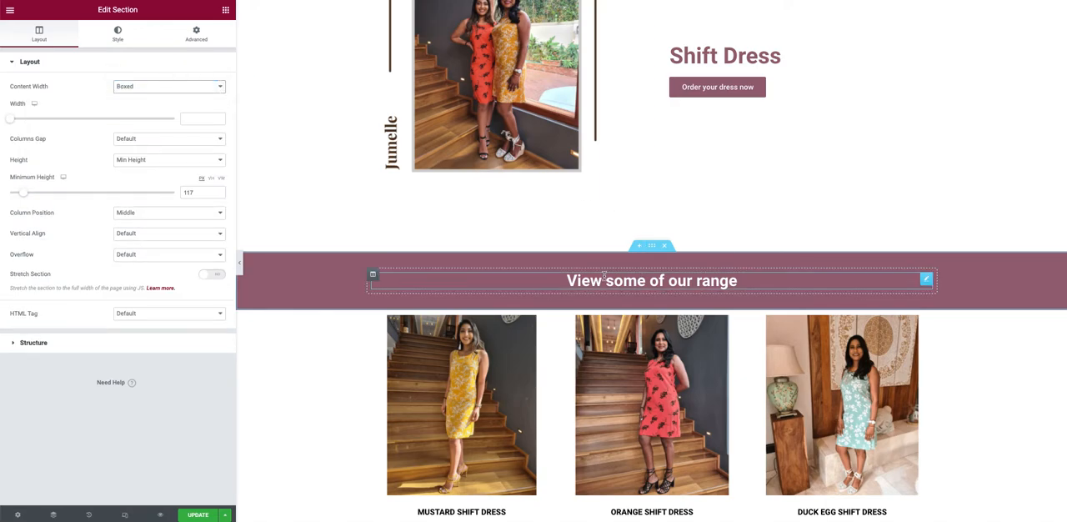
# Step: Try a stronger pink background colour on the "View some of our range" section and restore the original colour
pyautogui.click(118, 34)
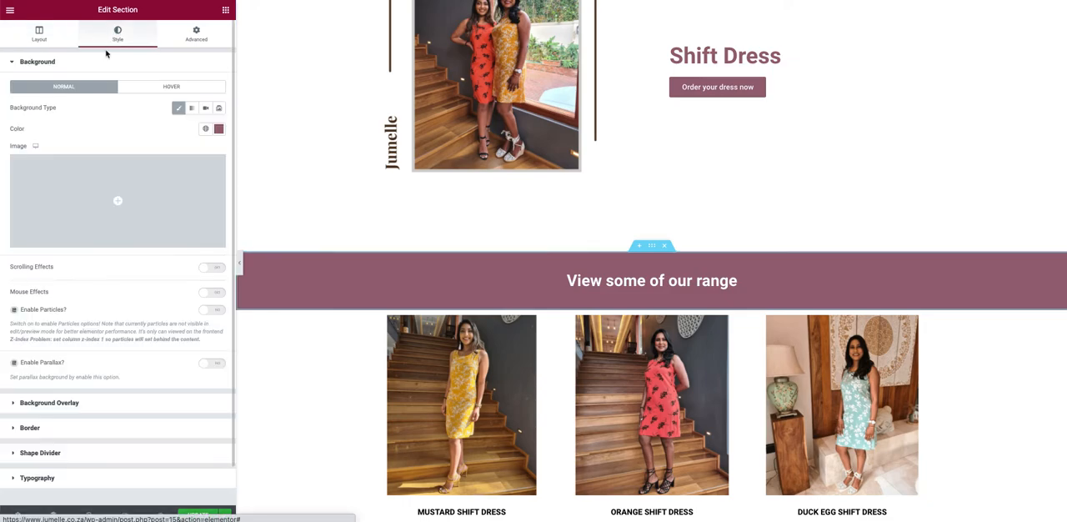
pyautogui.click(218, 129)
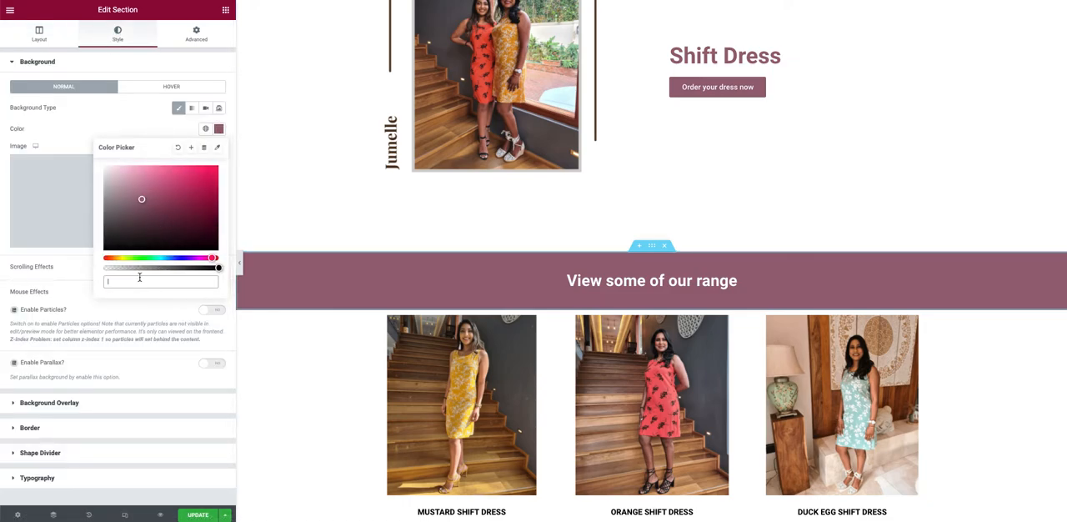
pyautogui.moveTo(158, 194); pyautogui.dragTo(219, 265)
pyautogui.moveTo(249, 197); pyautogui.dragTo(170, 196)
pyautogui.moveTo(144, 278); pyautogui.dragTo(104, 282)
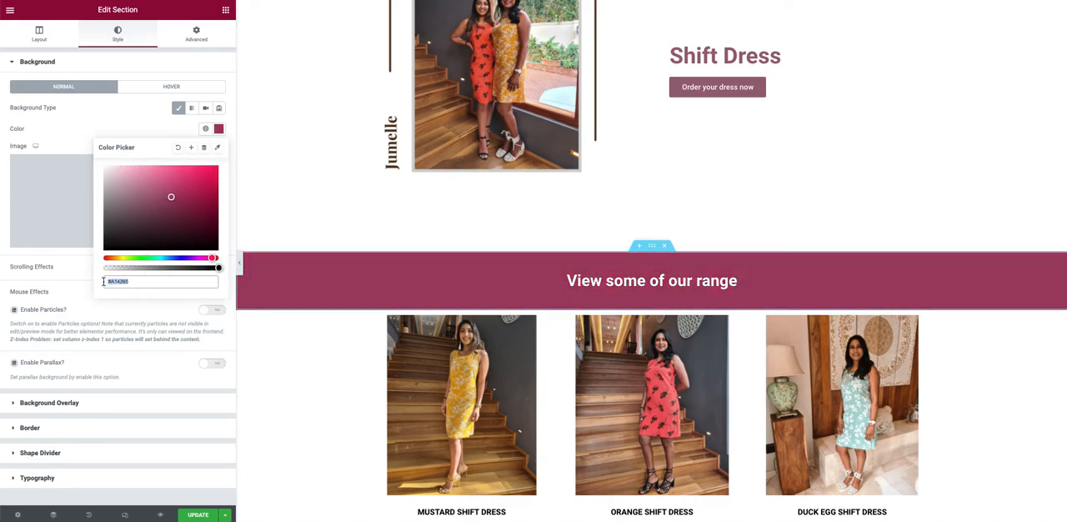
pyautogui.hotkey('ctrl', 'v')
pyautogui.click(135, 128)
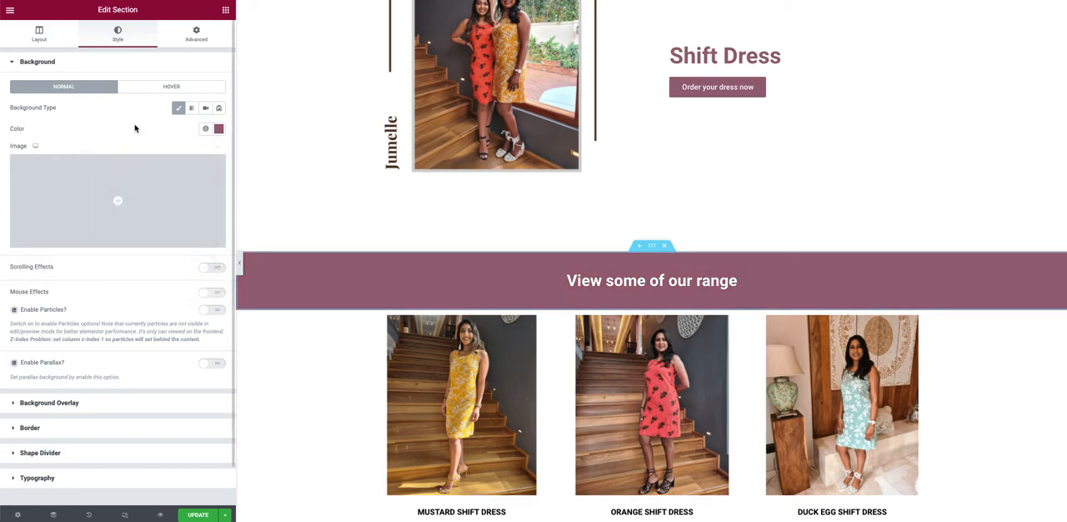
# Step: Insert ORANGE-SHIFT-DRESS.png from the media library as the "View some of our range" section's background image
pyautogui.click(96, 195)
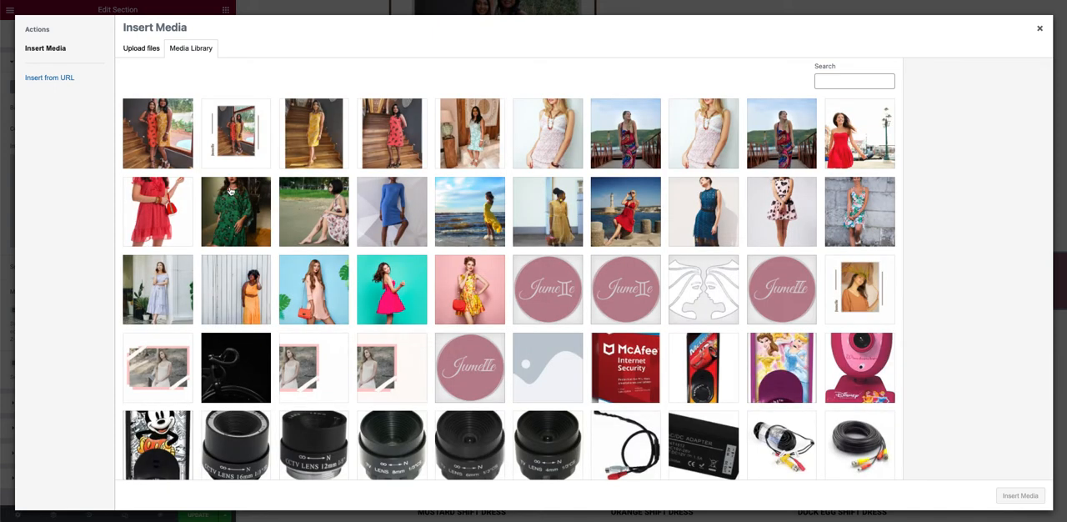
pyautogui.click(395, 139)
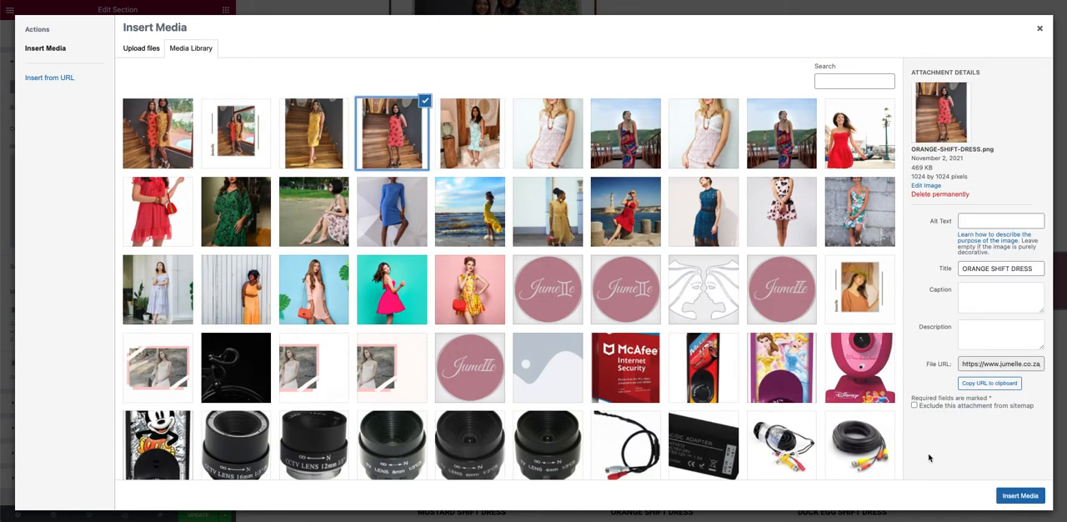
pyautogui.click(1019, 495)
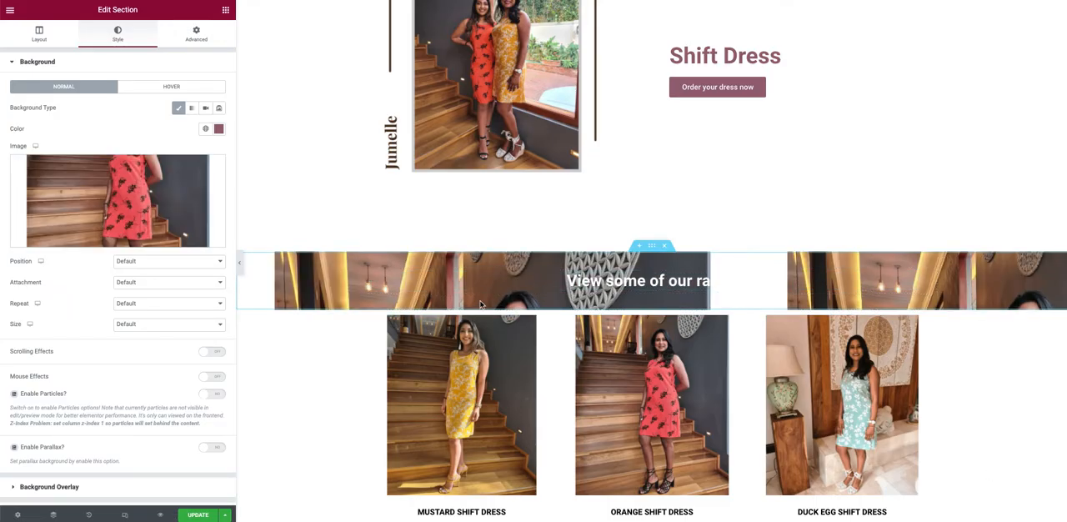
# Step: Set the section's background image to No-repeat, Center Center position and Cover size
pyautogui.click(154, 306)
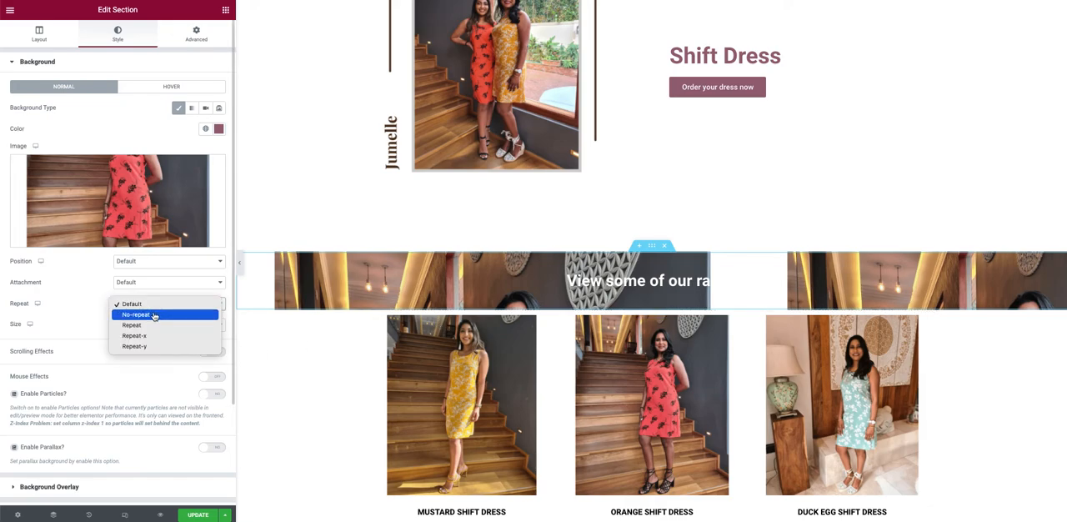
pyautogui.click(154, 315)
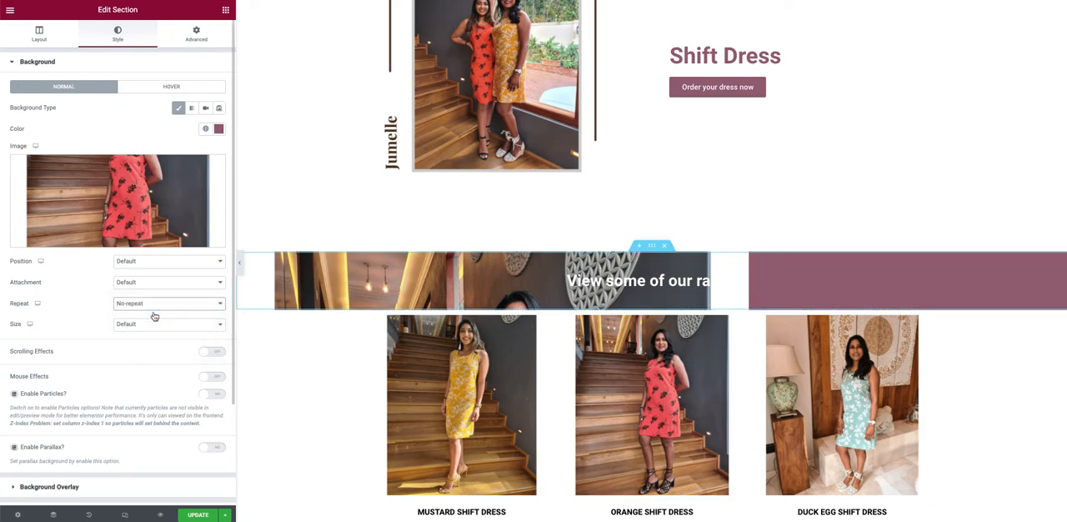
pyautogui.click(148, 263)
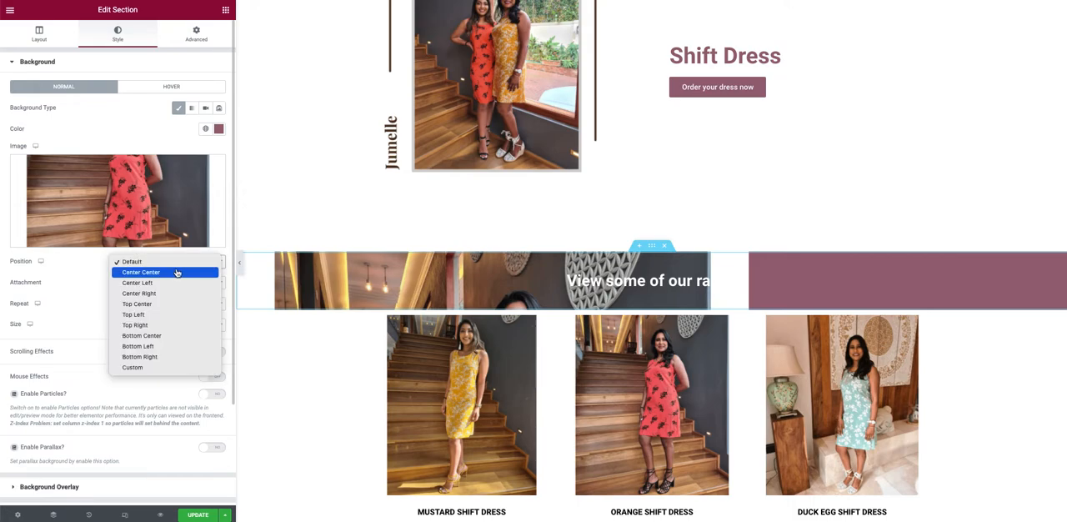
pyautogui.click(177, 273)
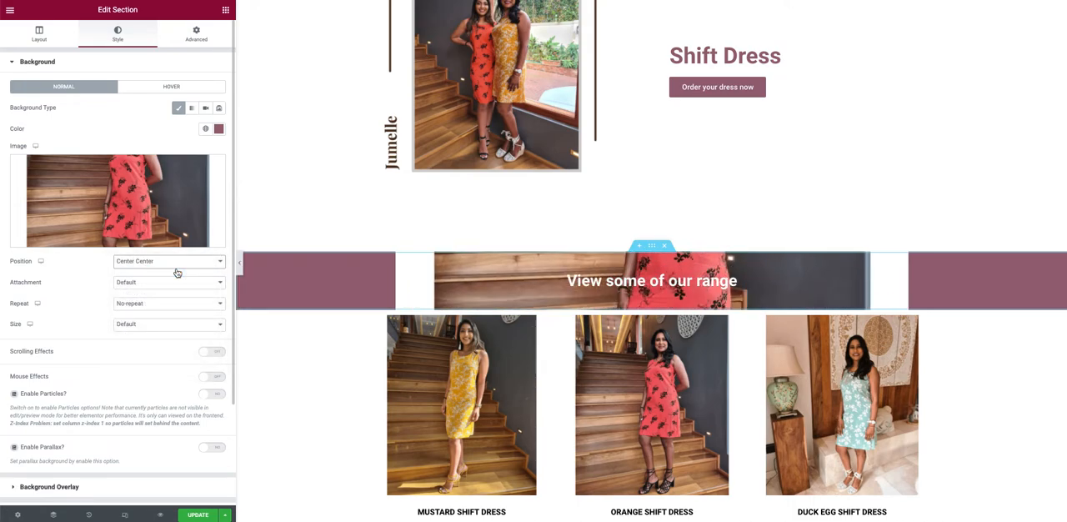
pyautogui.click(142, 324)
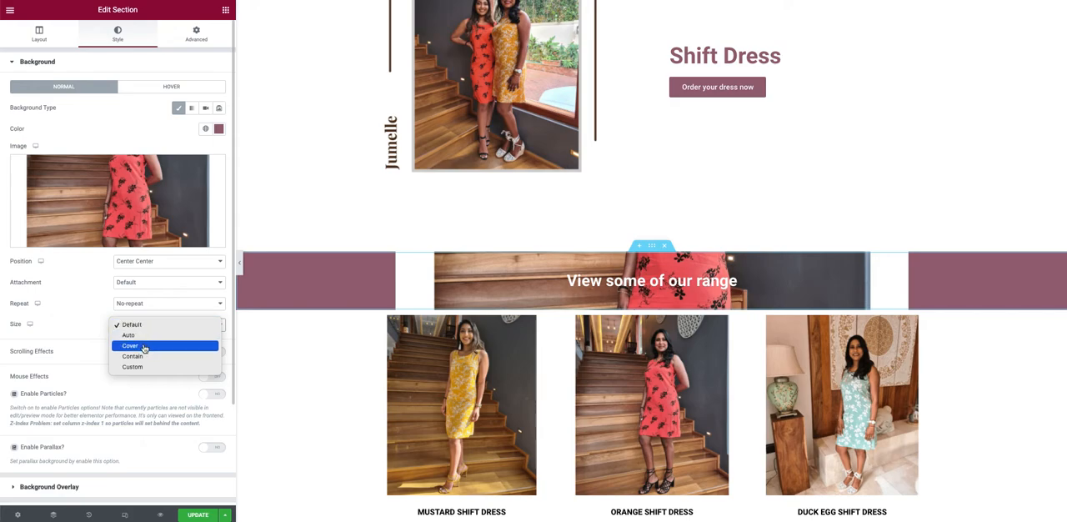
pyautogui.click(143, 347)
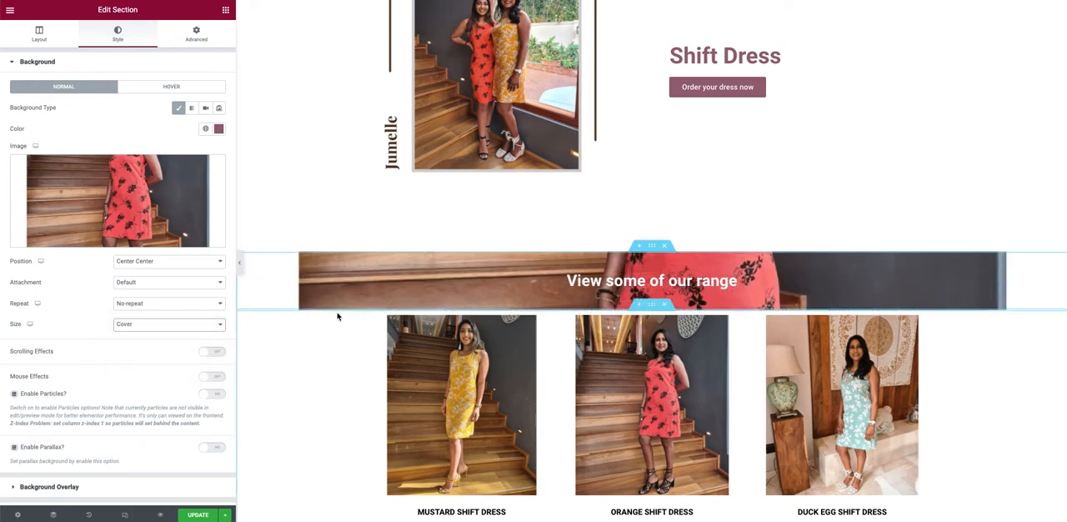
# Step: Set the "View some of our range" section's minimum height to 380 and its background image position to Top Center
pyautogui.click(39, 33)
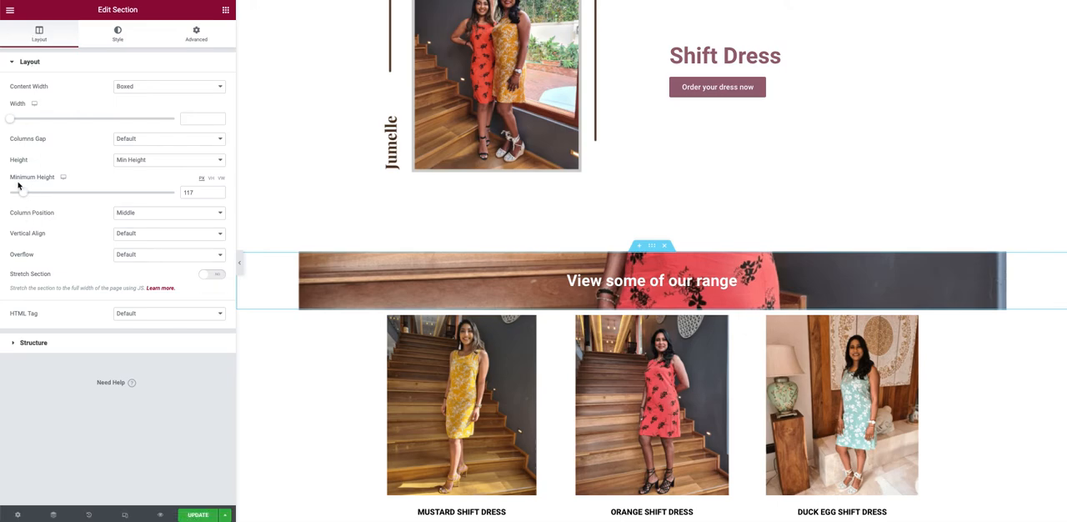
pyautogui.moveTo(22, 195); pyautogui.dragTo(52, 193)
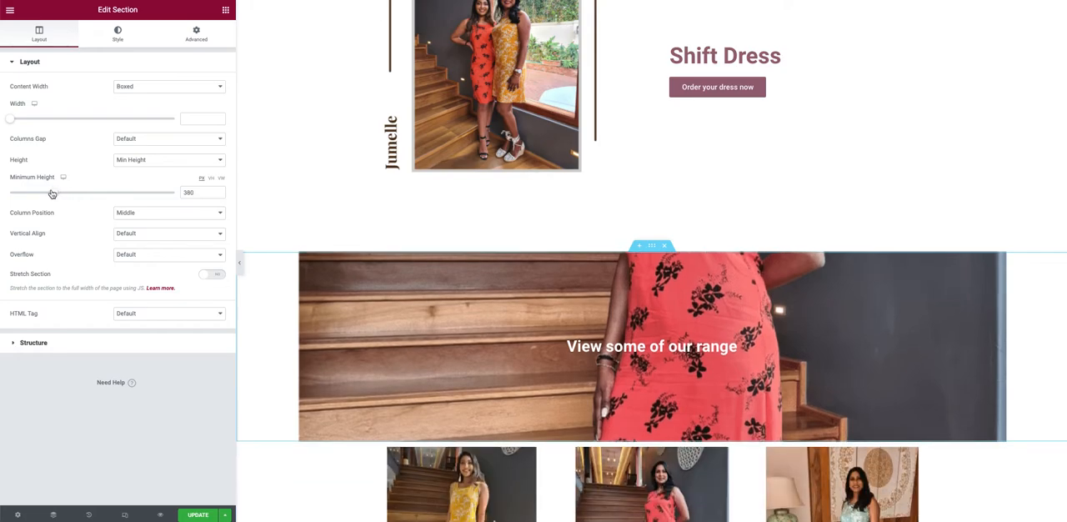
pyautogui.click(120, 31)
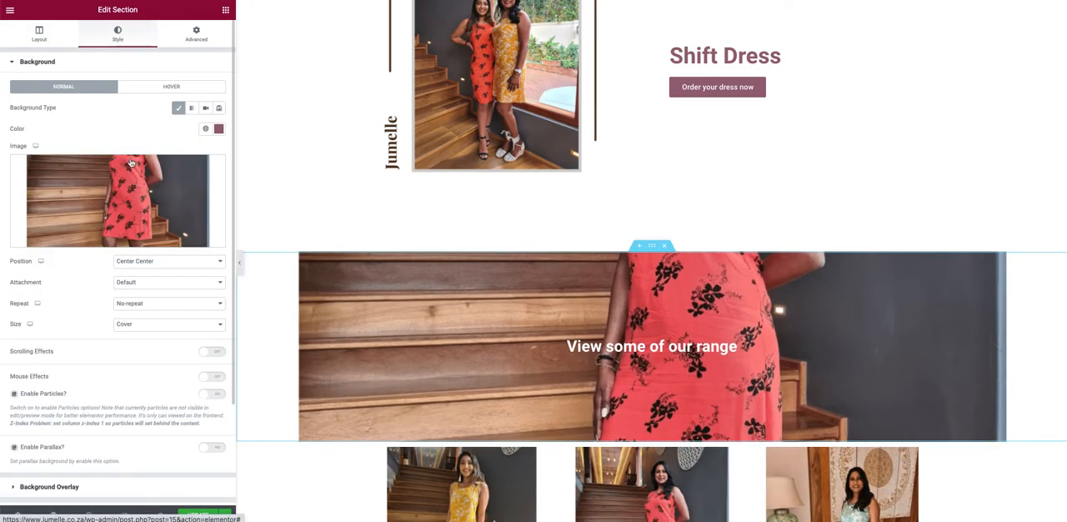
pyautogui.click(166, 325)
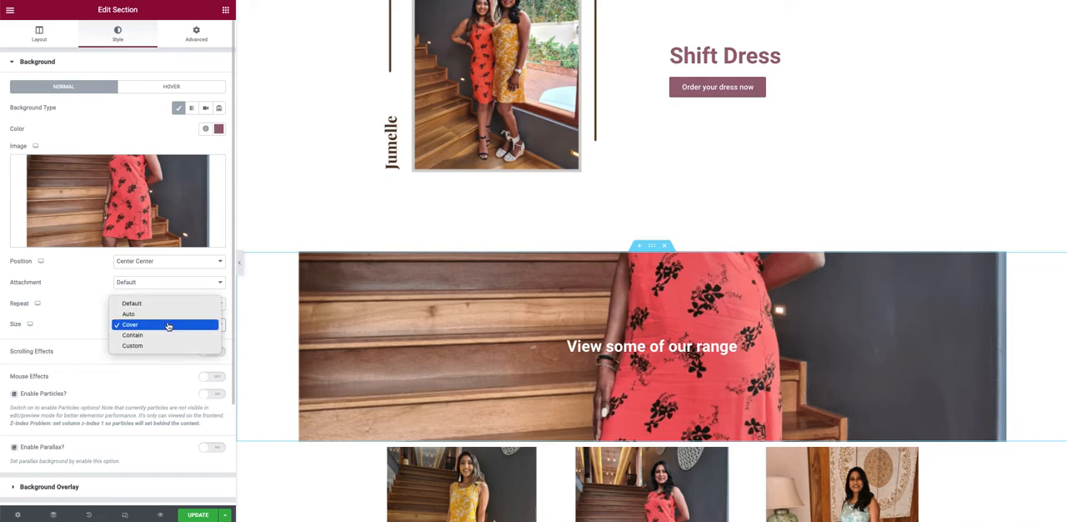
pyautogui.click(167, 325)
pyautogui.click(150, 265)
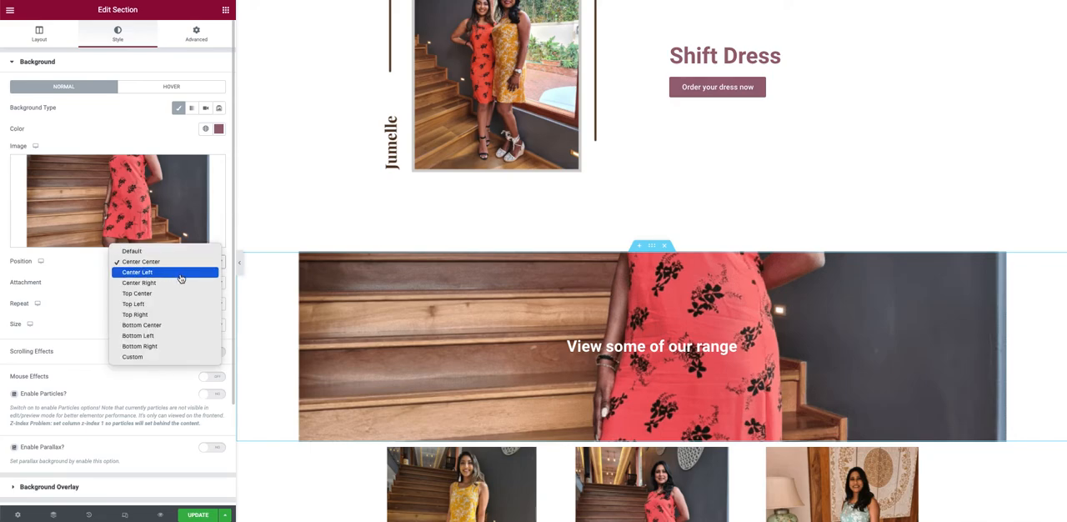
pyautogui.click(173, 293)
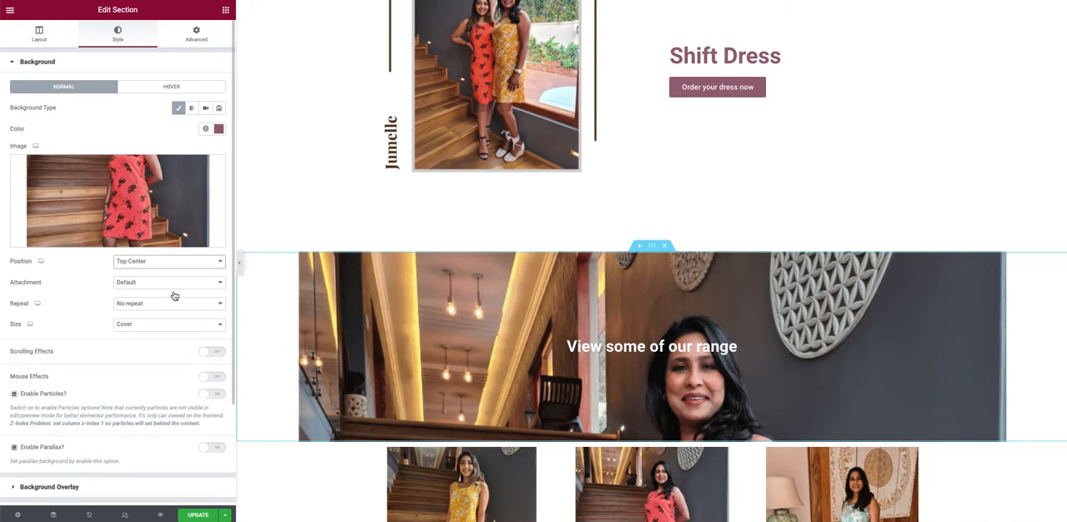
# Step: Set the section's background image attachment to Scroll and preview its behaviour on the page
pyautogui.click(158, 283)
pyautogui.click(52, 274)
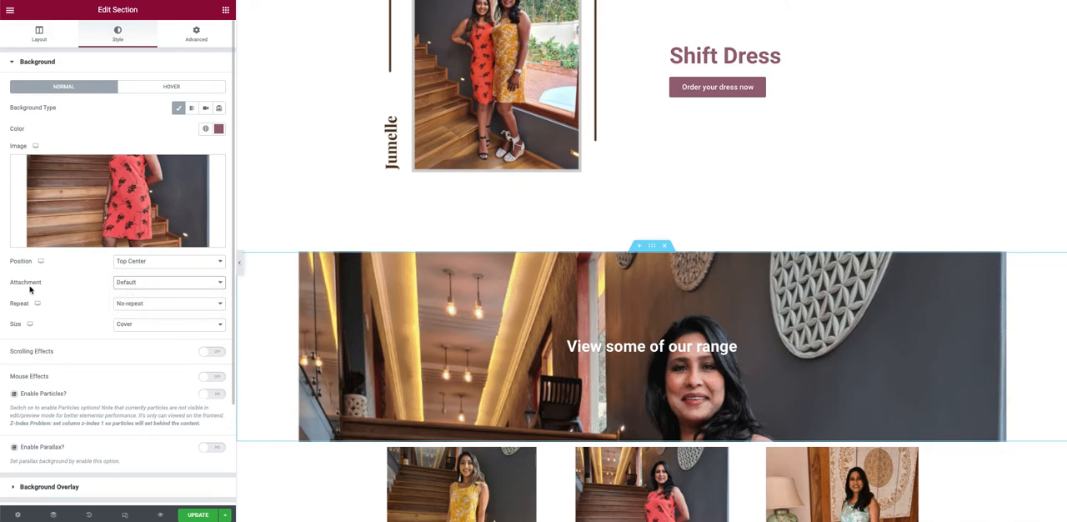
pyautogui.click(143, 282)
pyautogui.click(130, 293)
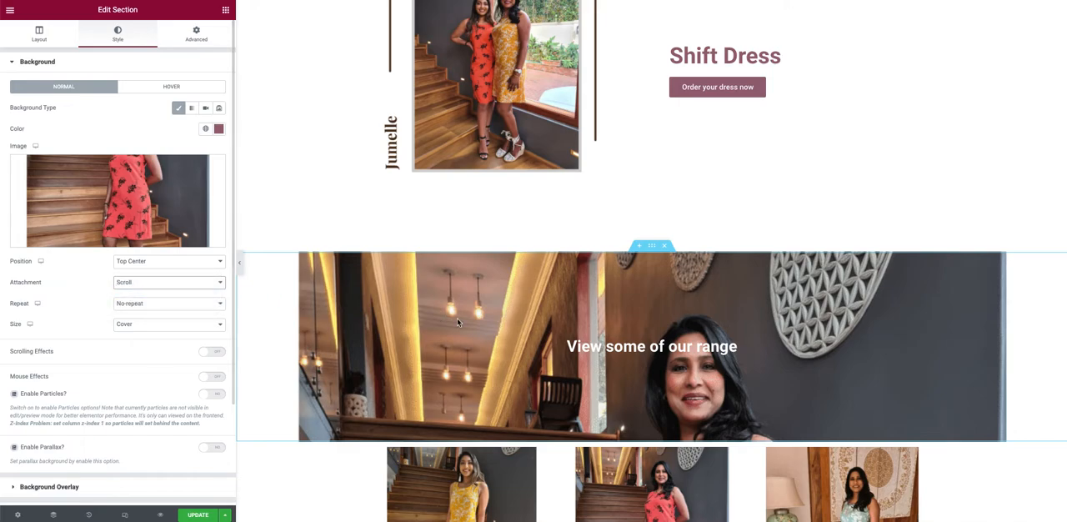
pyautogui.scroll(-3, 469, 328)
pyautogui.scroll(1, 468, 328)
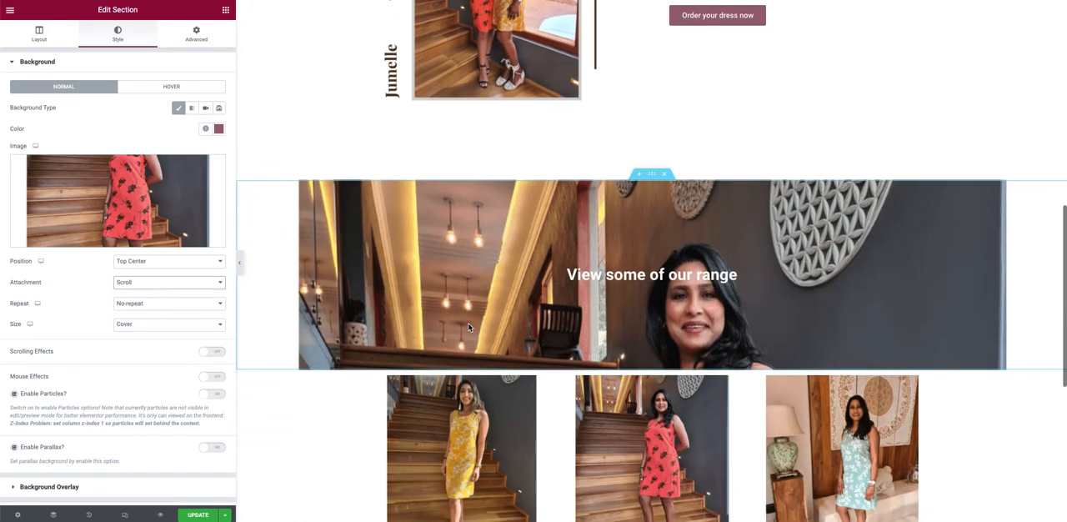
# Step: Switch the section's background image attachment to Fixed and preview the effect while moving through the page
pyautogui.click(194, 287)
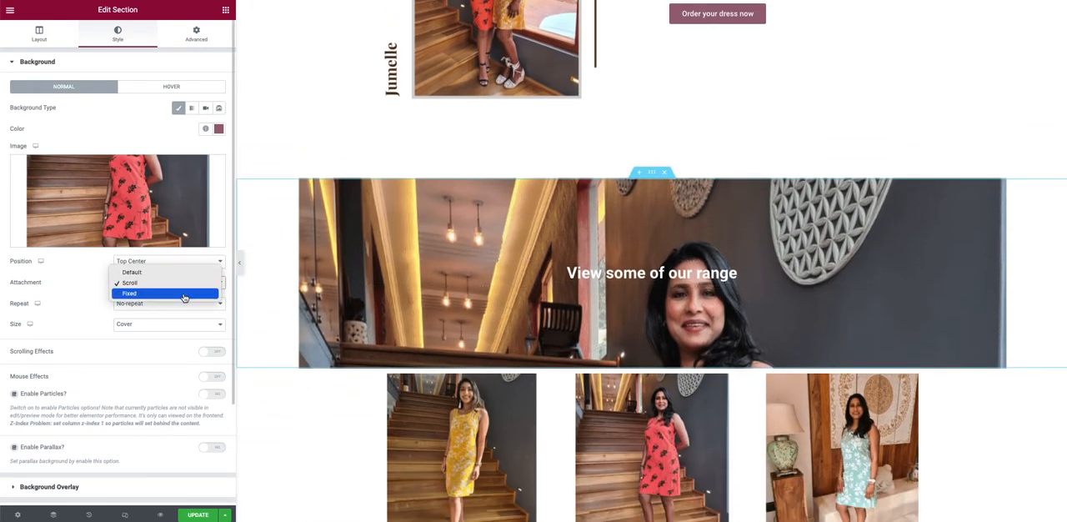
pyautogui.click(185, 294)
pyautogui.scroll(-5, 413, 297)
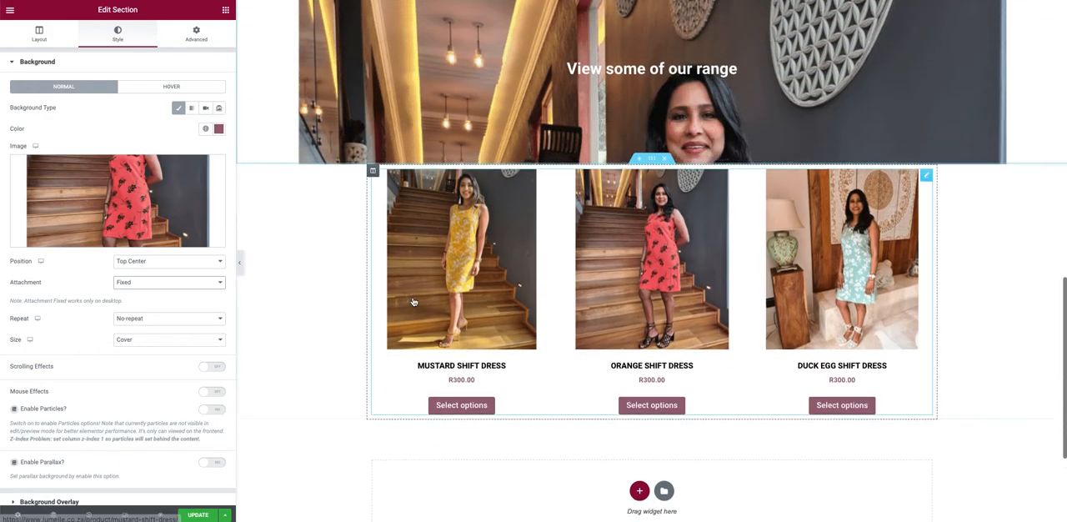
pyautogui.scroll(12, 413, 302)
pyautogui.scroll(-8, 412, 302)
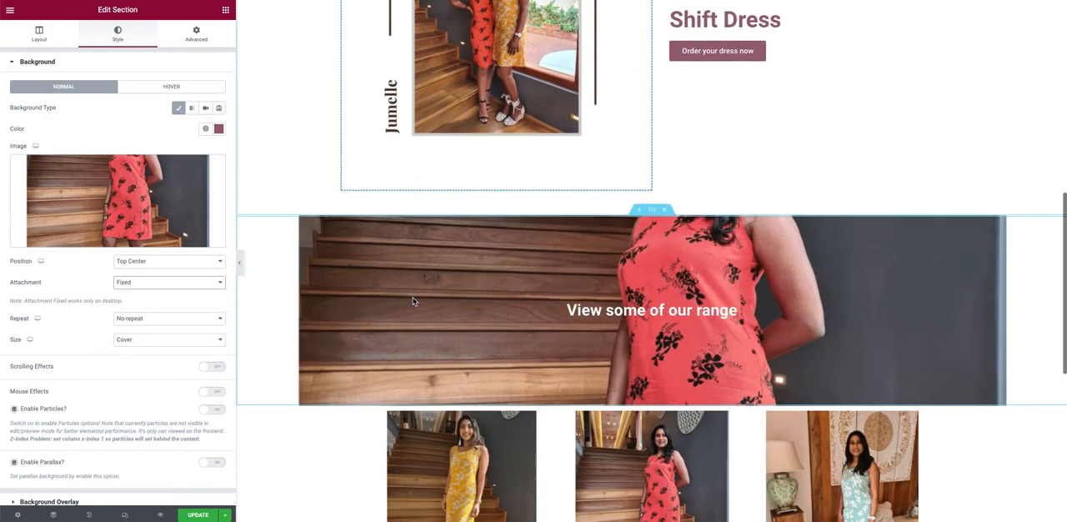
pyautogui.scroll(-5, 413, 300)
pyautogui.scroll(11, 413, 300)
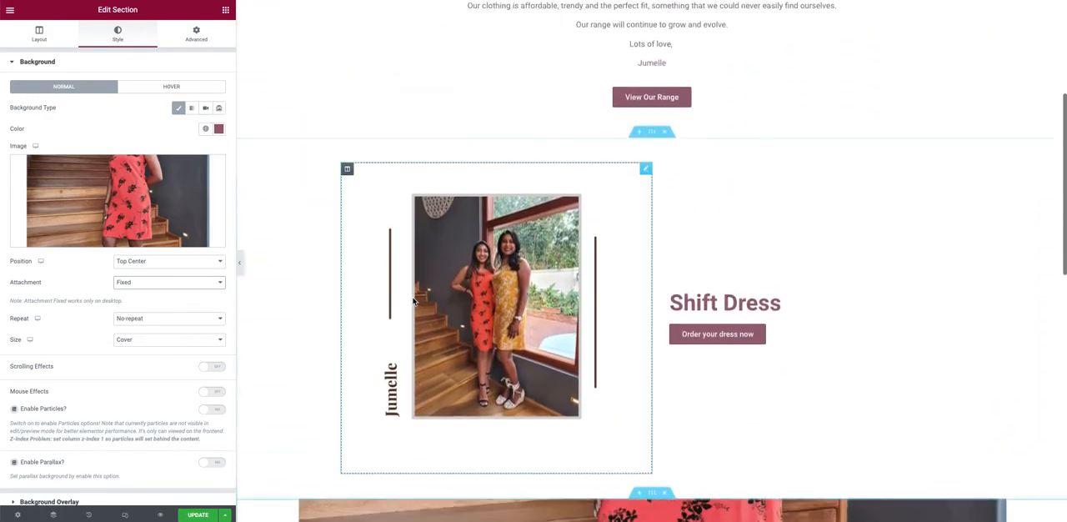
pyautogui.scroll(-7, 413, 302)
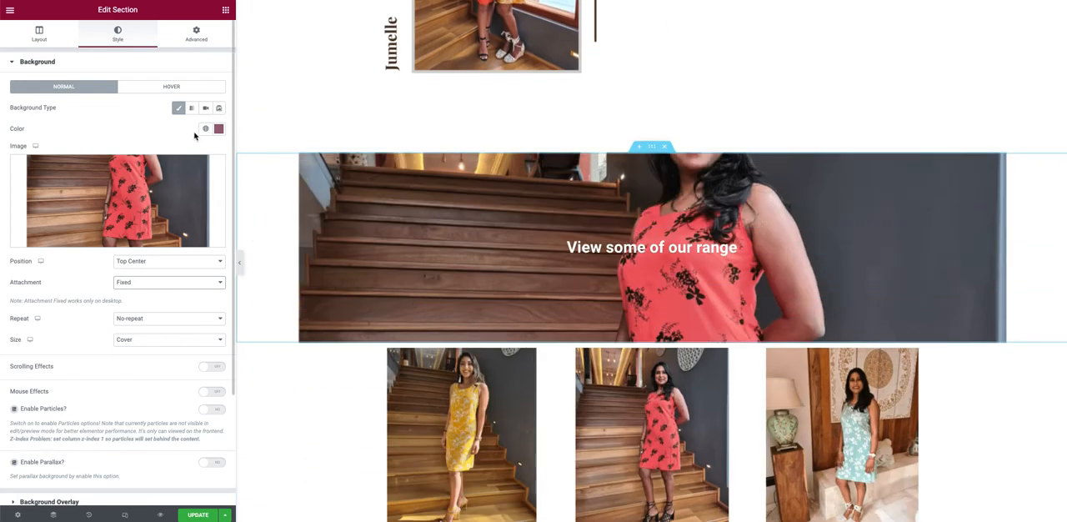
# Step: Remove the background image from the "View some of our range" section and set its minimum height back to 117
pyautogui.click(218, 169)
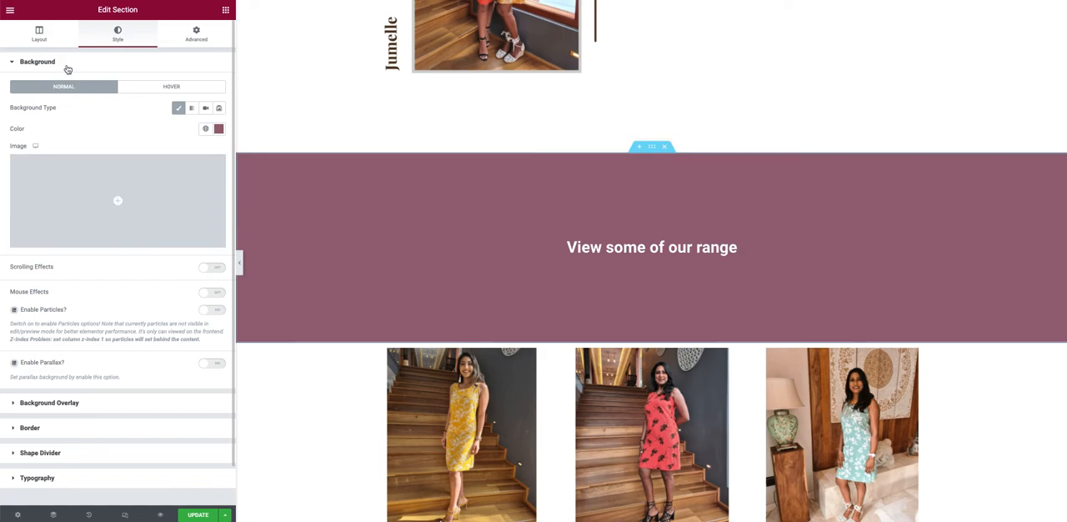
pyautogui.click(38, 37)
pyautogui.moveTo(60, 195); pyautogui.dragTo(23, 192)
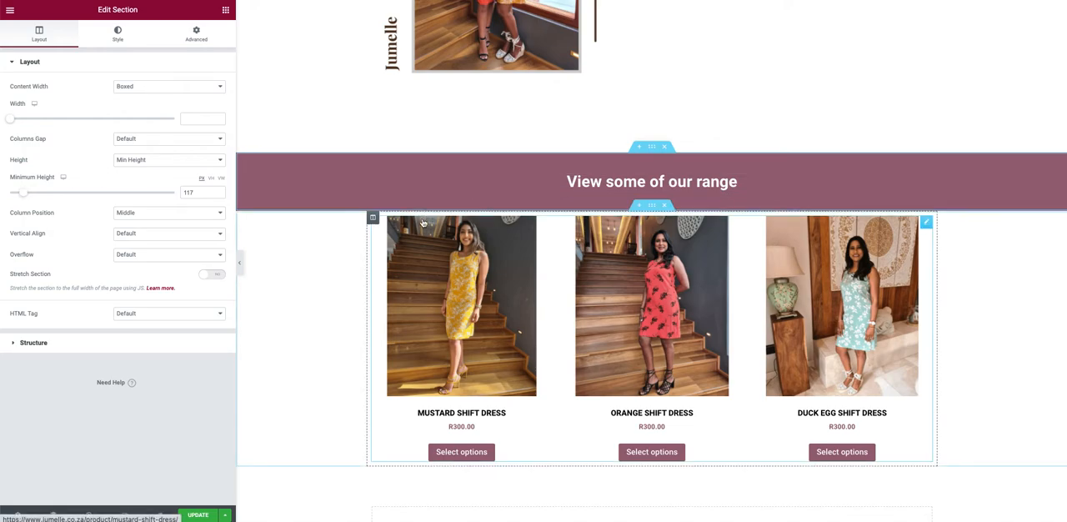
# Step: Set the products widget below the "View some of our range" section to 4 columns
pyautogui.scroll(-1, 422, 223)
pyautogui.scroll(4, 423, 223)
pyautogui.scroll(-2, 422, 222)
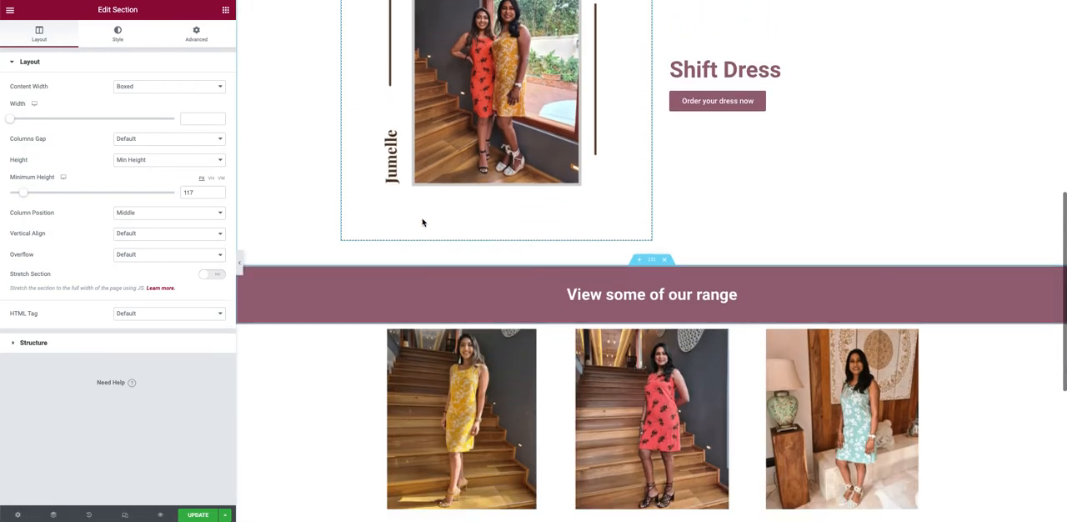
pyautogui.scroll(-2, 423, 223)
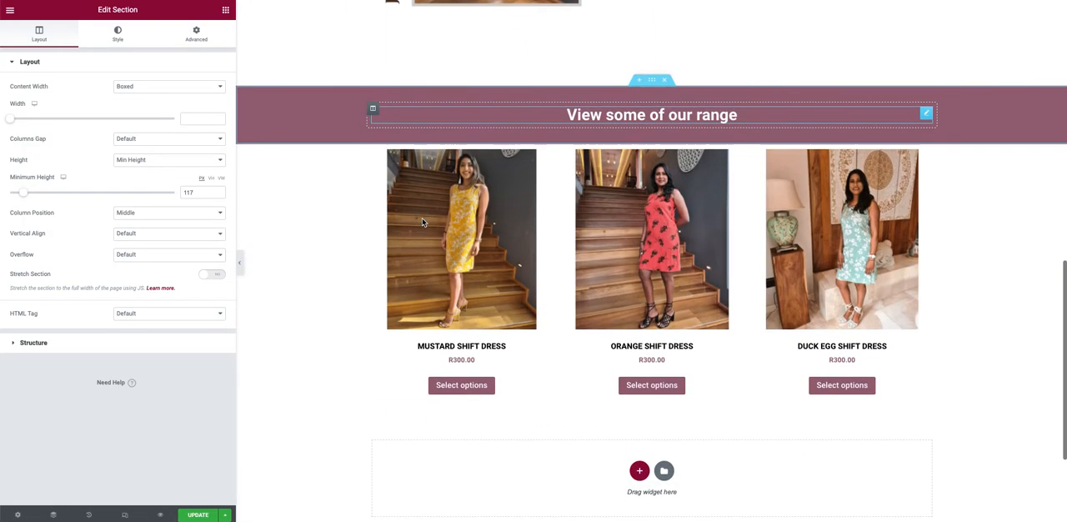
pyautogui.click(471, 232)
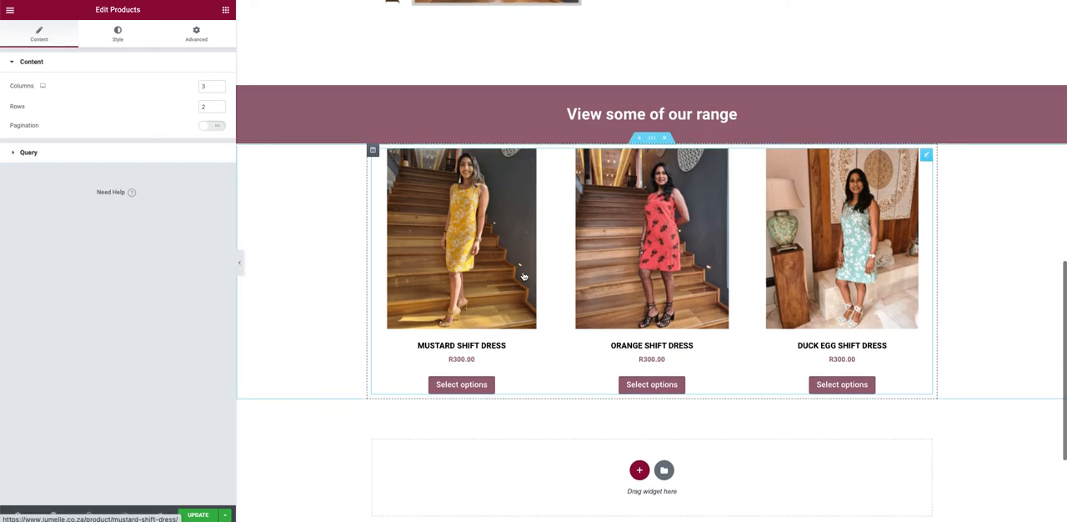
pyautogui.scroll(-2, 519, 281)
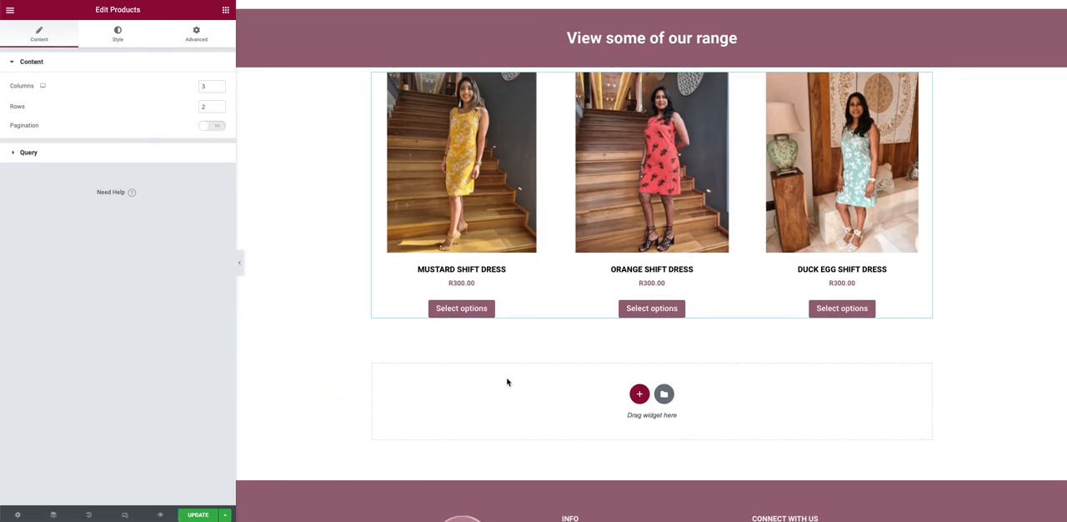
pyautogui.scroll(1, 409, 269)
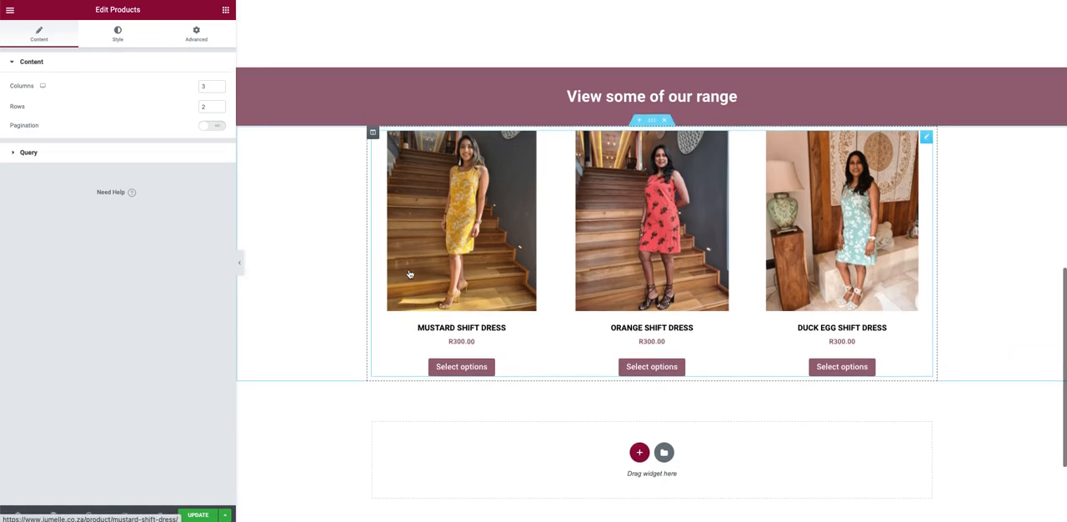
pyautogui.click(220, 86)
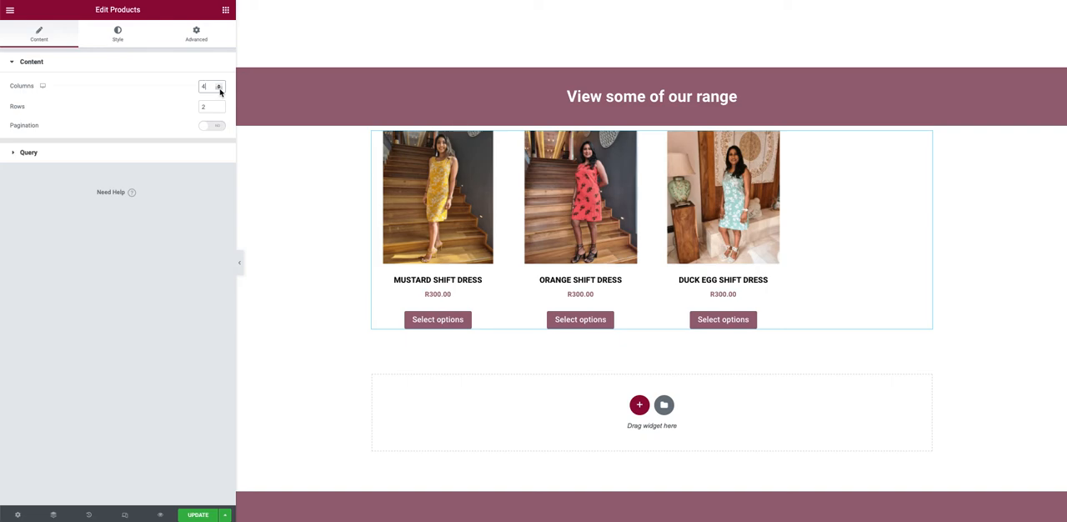
# Step: Try the products widget with 2 columns, check the layout on the page, and return it to 4 columns
pyautogui.click(219, 88)
pyautogui.click(219, 88)
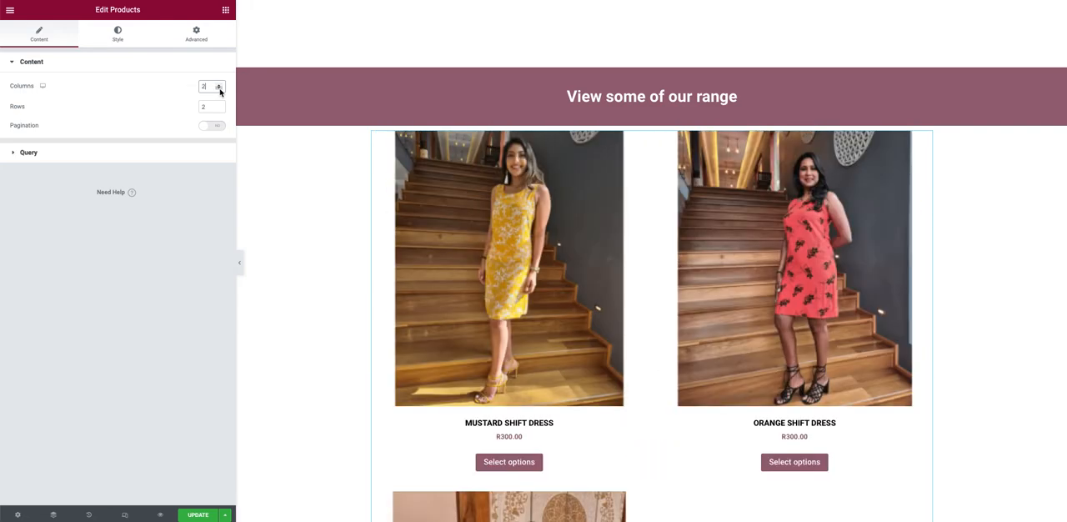
pyautogui.scroll(-2, 537, 375)
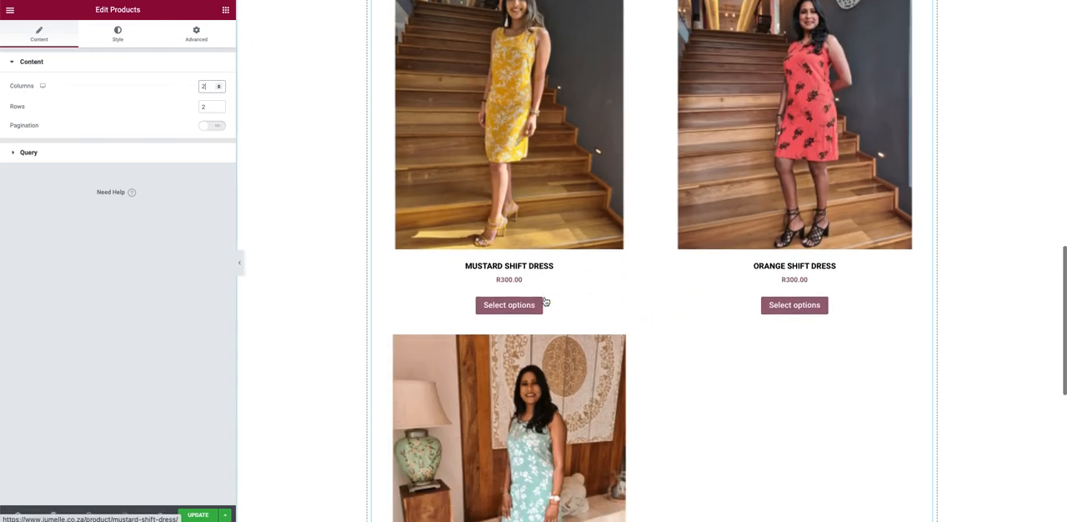
pyautogui.scroll(2, 544, 376)
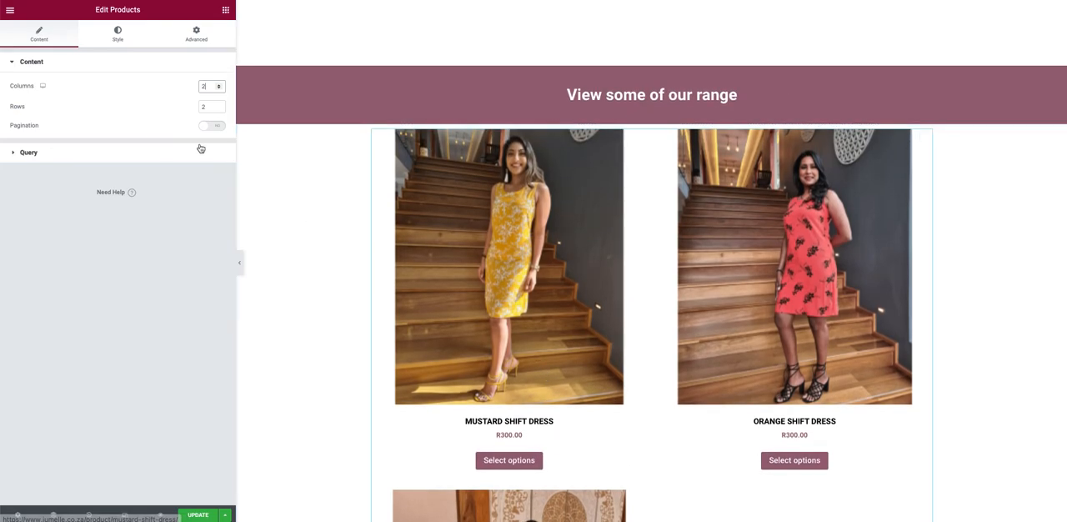
pyautogui.click(220, 85)
pyautogui.click(220, 85)
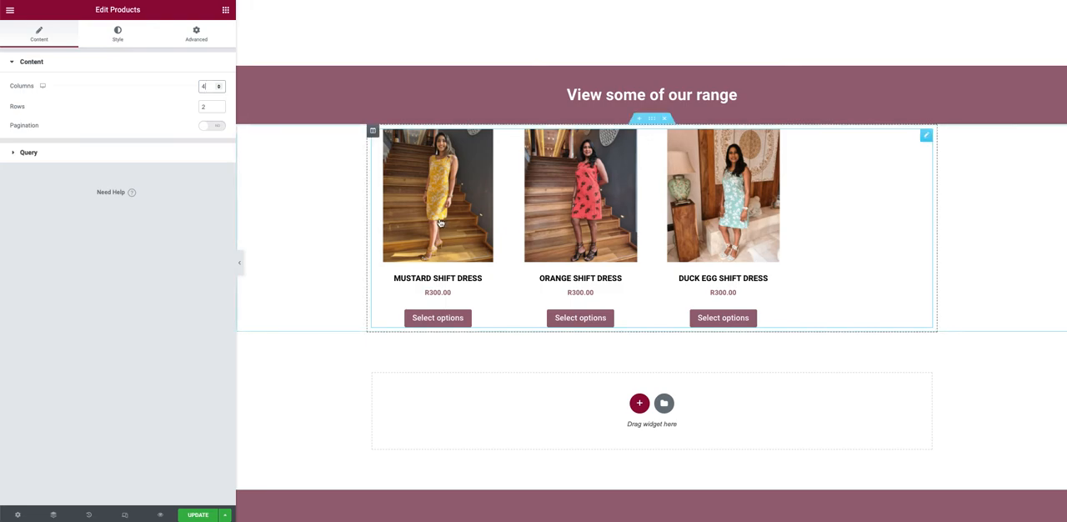
# Step: Preview the products widget with 2 columns once more, then set it to 3 columns
pyautogui.click(221, 89)
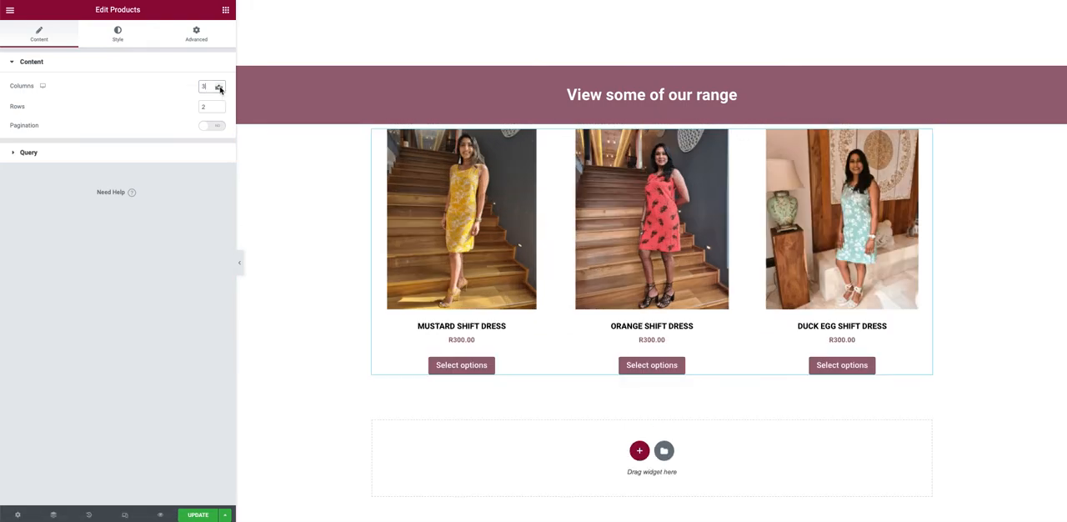
pyautogui.click(220, 88)
pyautogui.scroll(-1, 315, 228)
pyautogui.scroll(-1, 315, 228)
pyautogui.scroll(2, 315, 227)
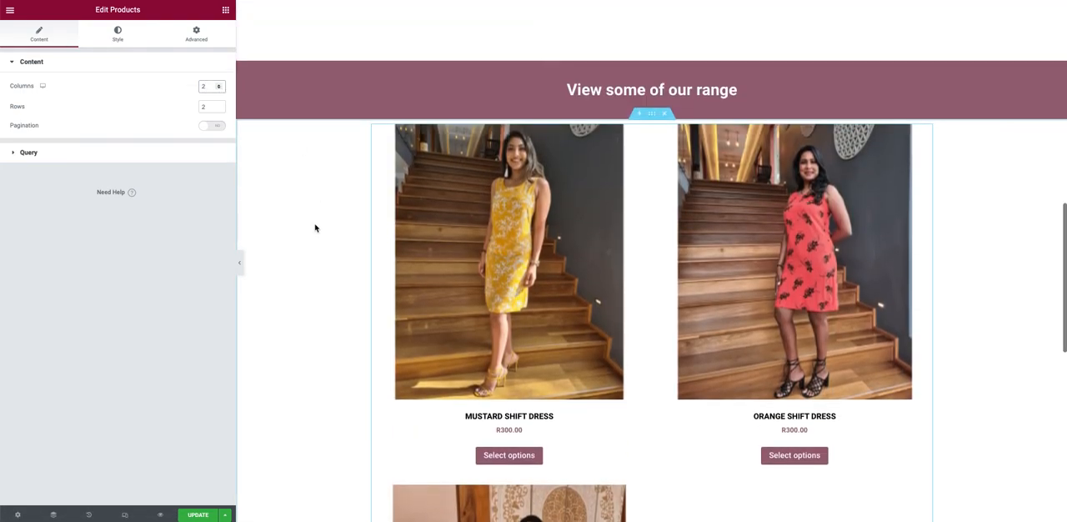
pyautogui.click(219, 84)
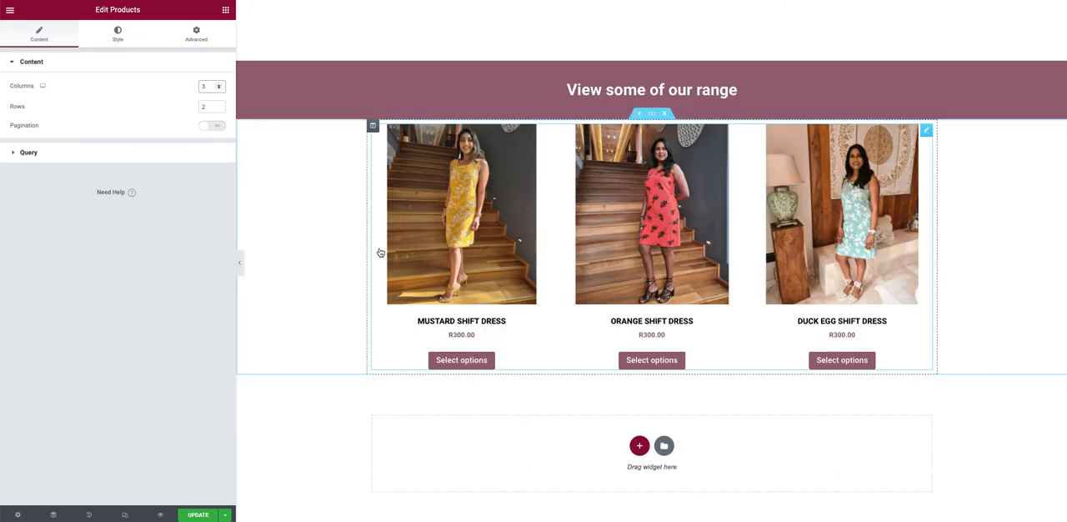
# Step: Add an empty section with two equal columns below the products widget and delete it again
pyautogui.scroll(-2, 378, 250)
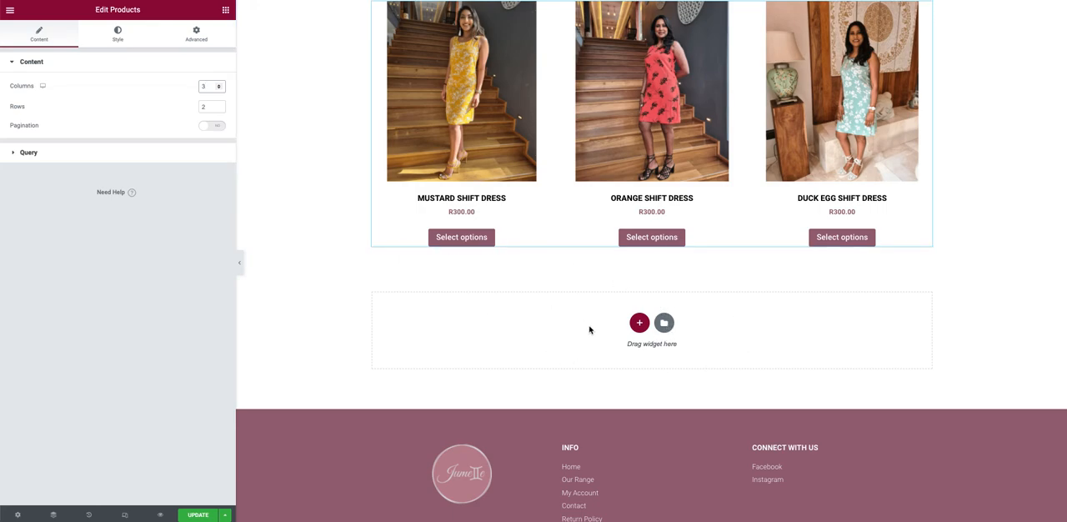
pyautogui.click(639, 323)
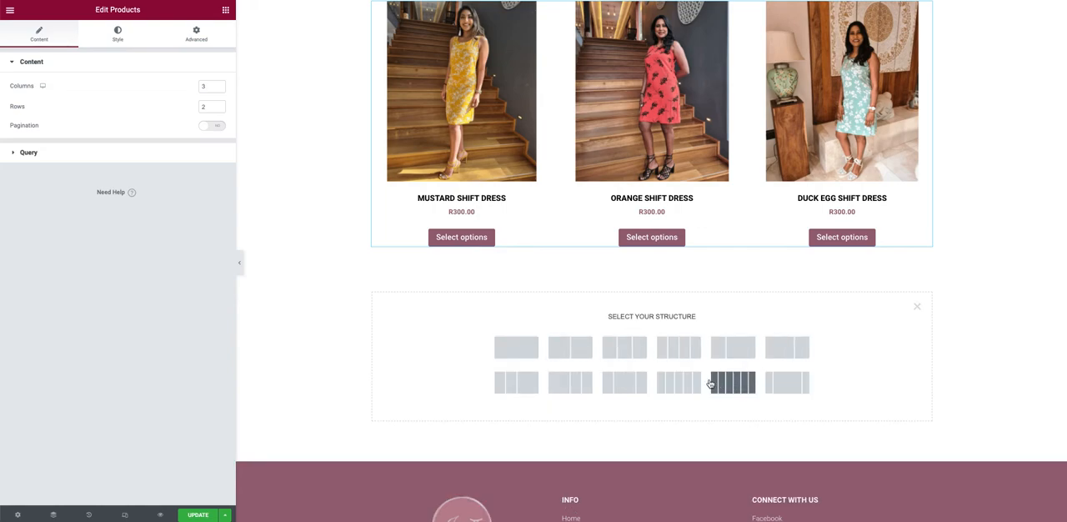
pyautogui.click(570, 355)
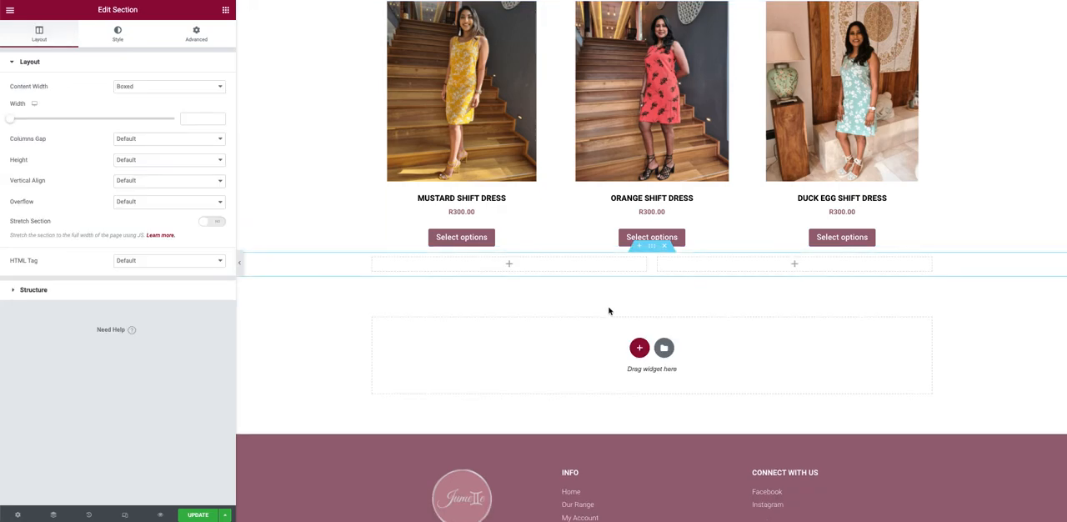
pyautogui.moveTo(652, 265); pyautogui.dragTo(628, 273)
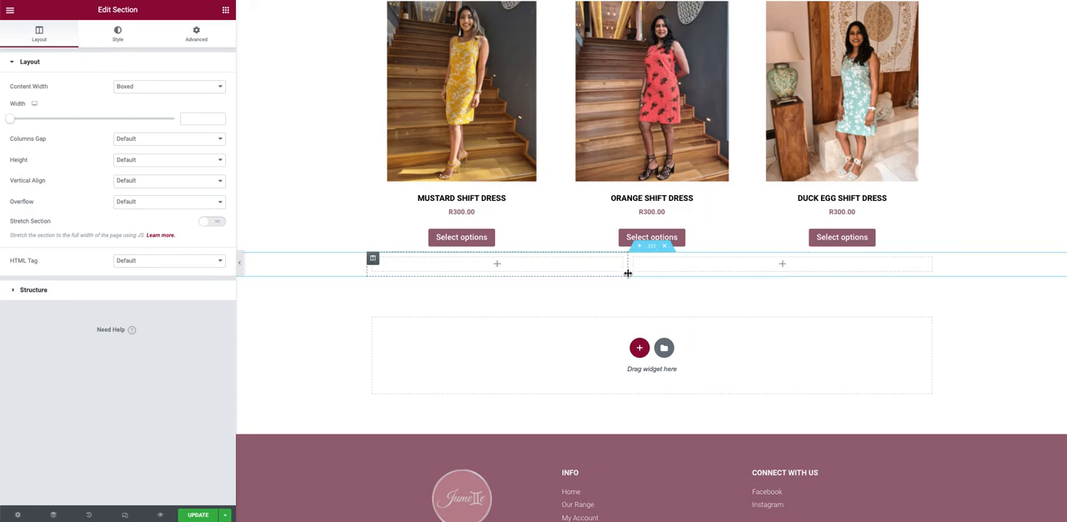
pyautogui.click(664, 245)
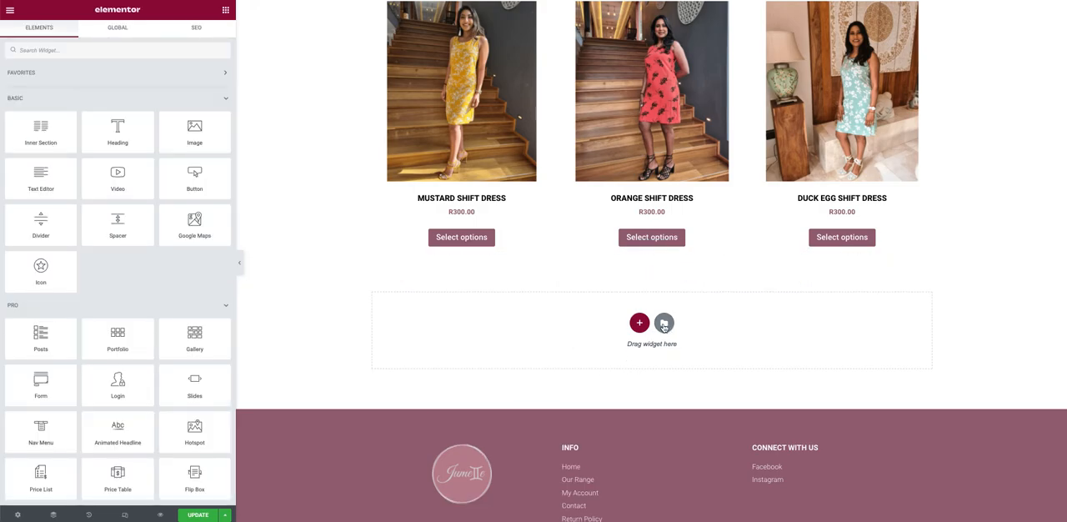
# Step: Open the template library from the empty area below the products and look through the page templates
pyautogui.click(666, 325)
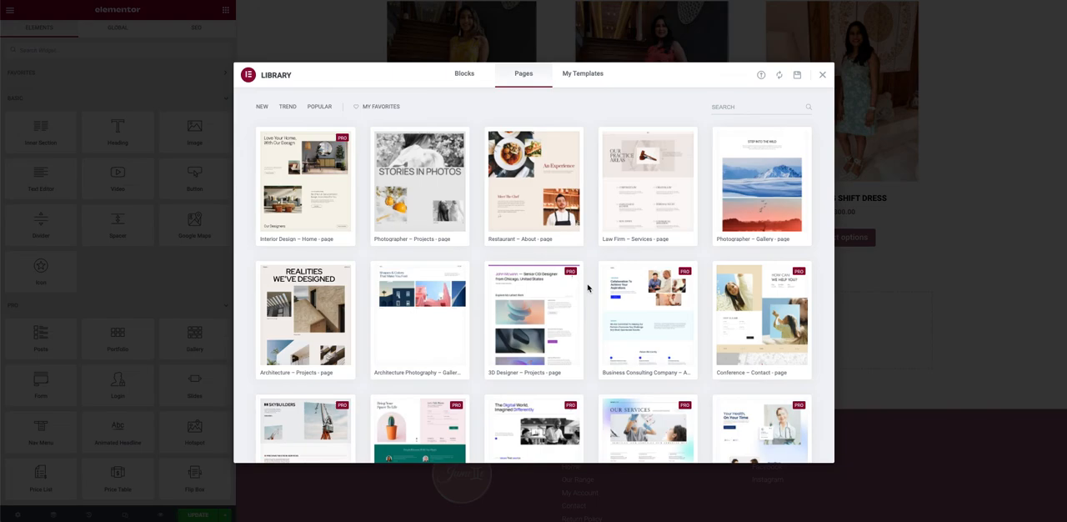
pyautogui.scroll(-15, 588, 287)
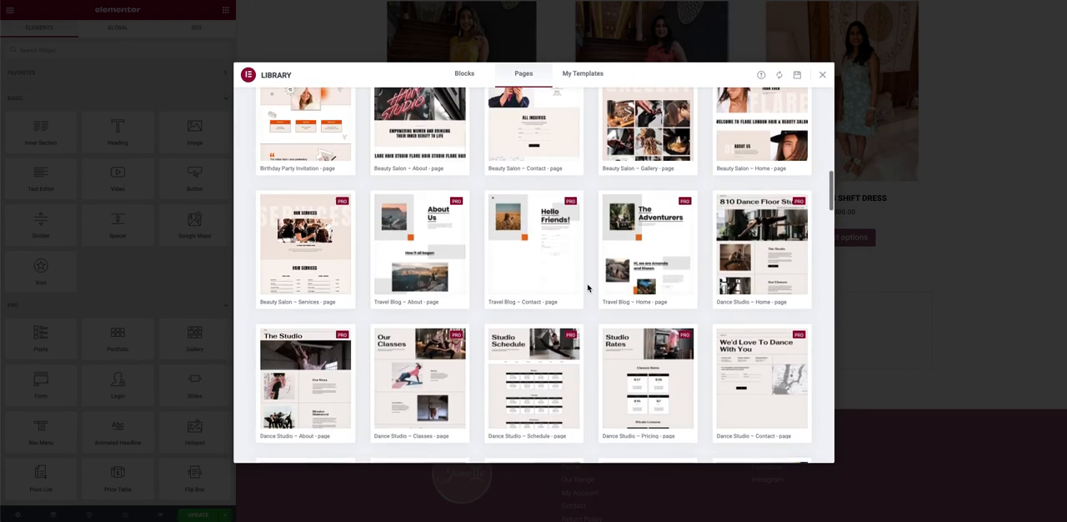
pyautogui.scroll(10, 588, 287)
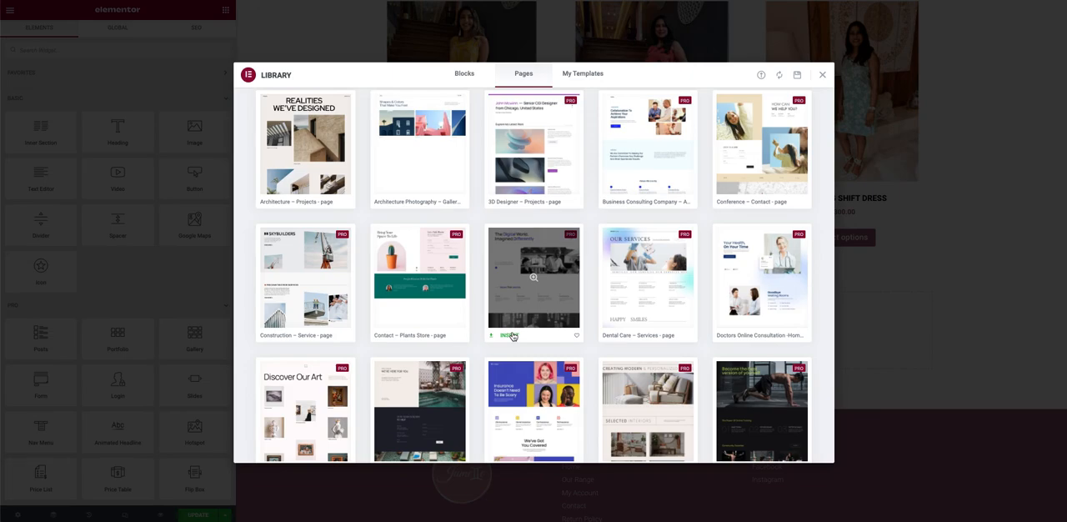
pyautogui.scroll(3, 512, 336)
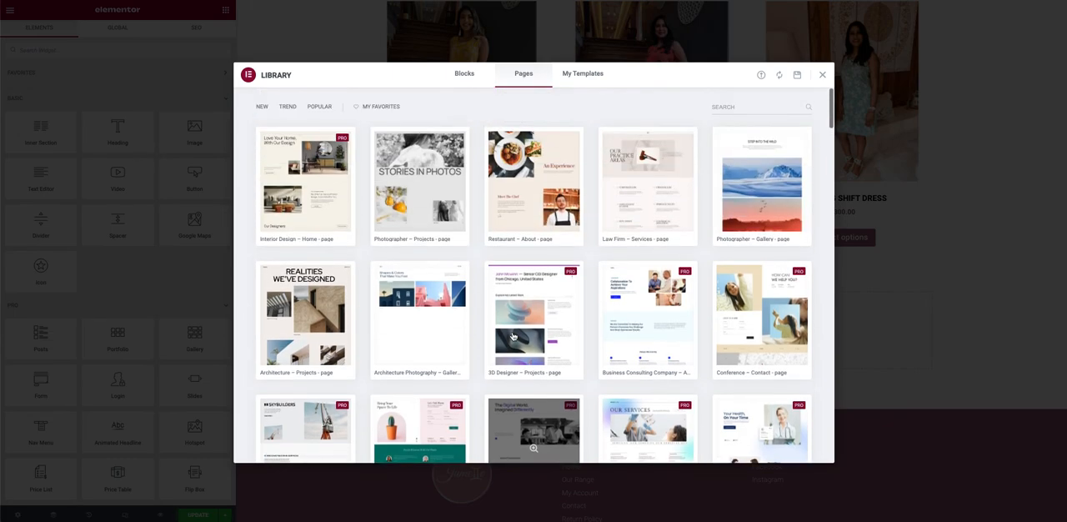
# Step: Filter the library blocks by the About category and insert the first "About Company" block below the products
pyautogui.click(464, 75)
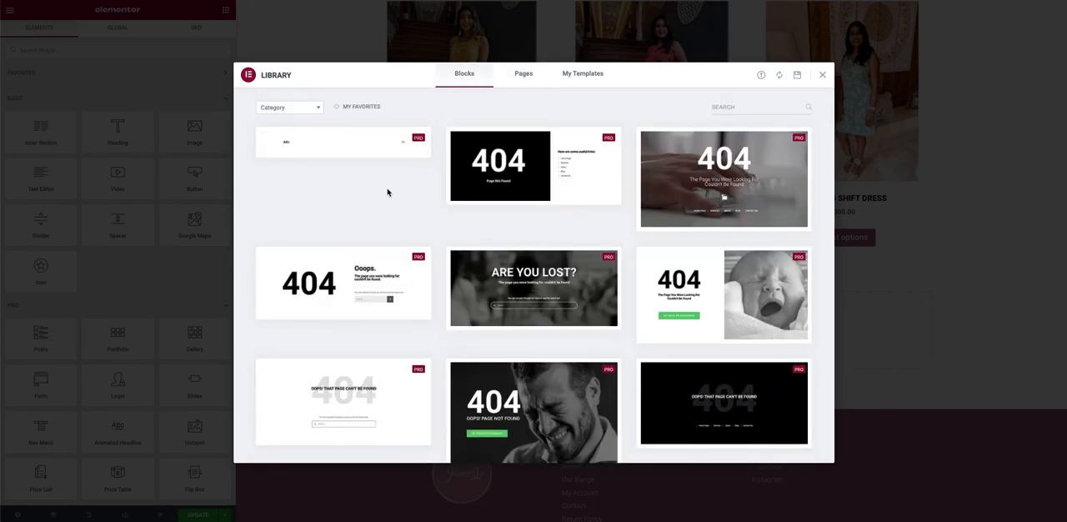
pyautogui.scroll(-2, 440, 269)
pyautogui.scroll(2, 440, 268)
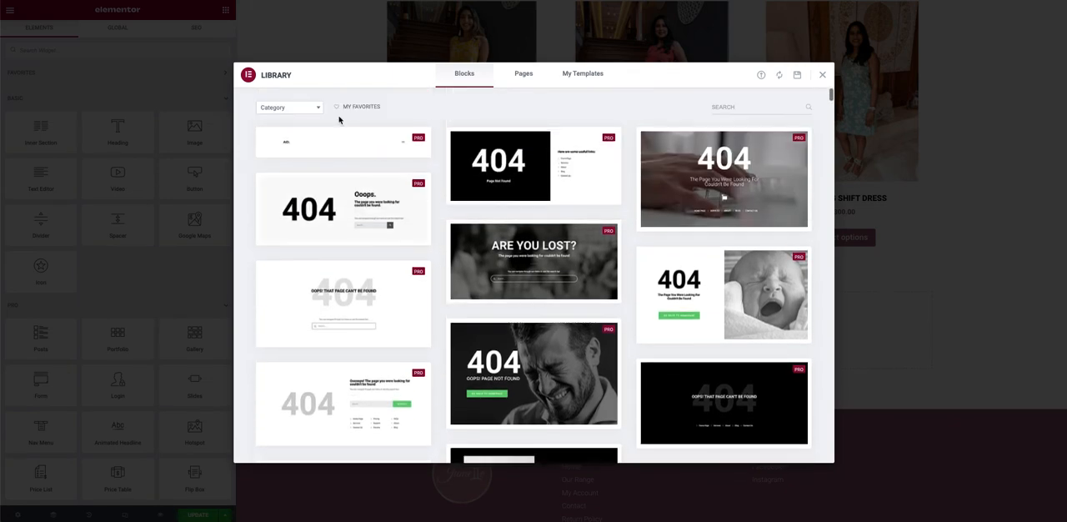
pyautogui.click(284, 108)
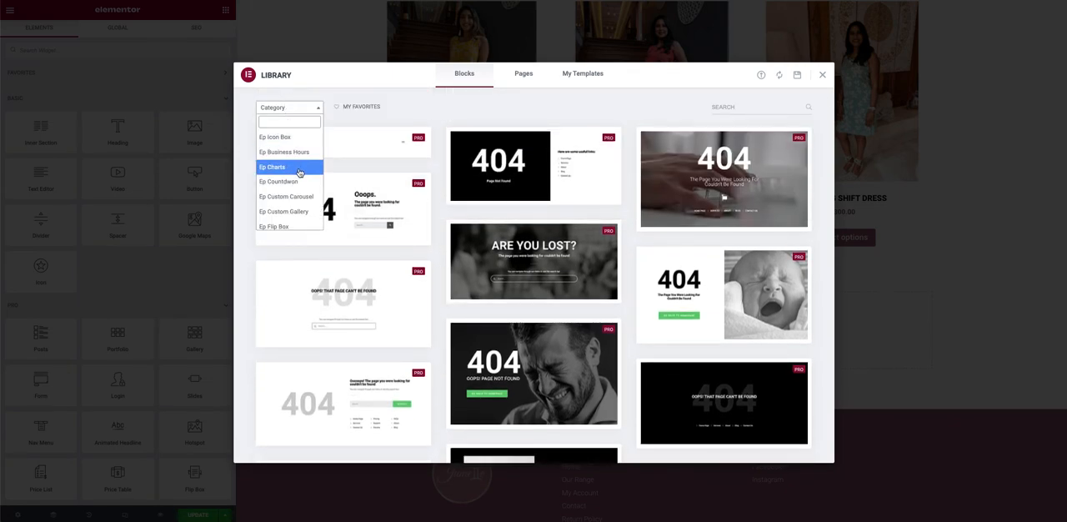
pyautogui.scroll(-5, 298, 198)
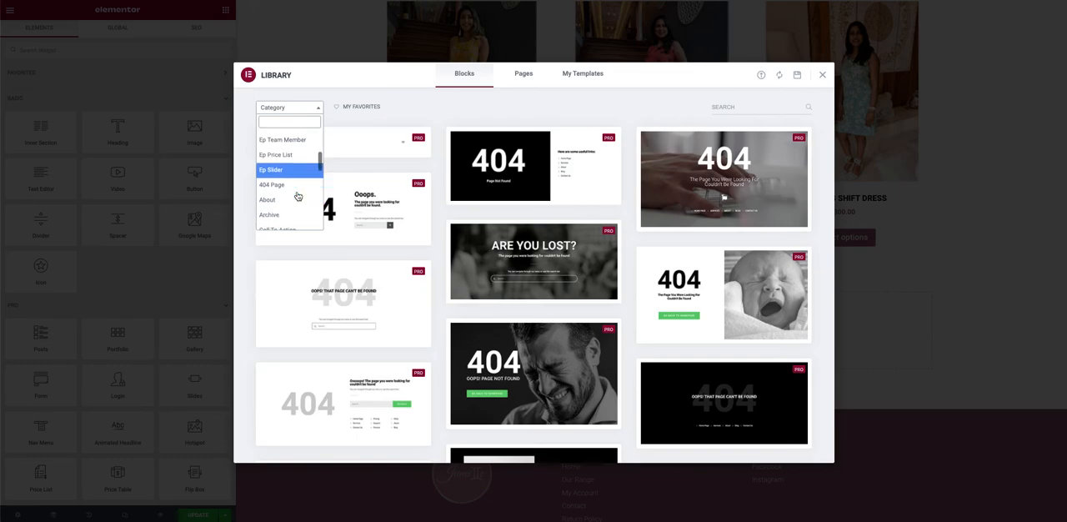
pyautogui.click(283, 198)
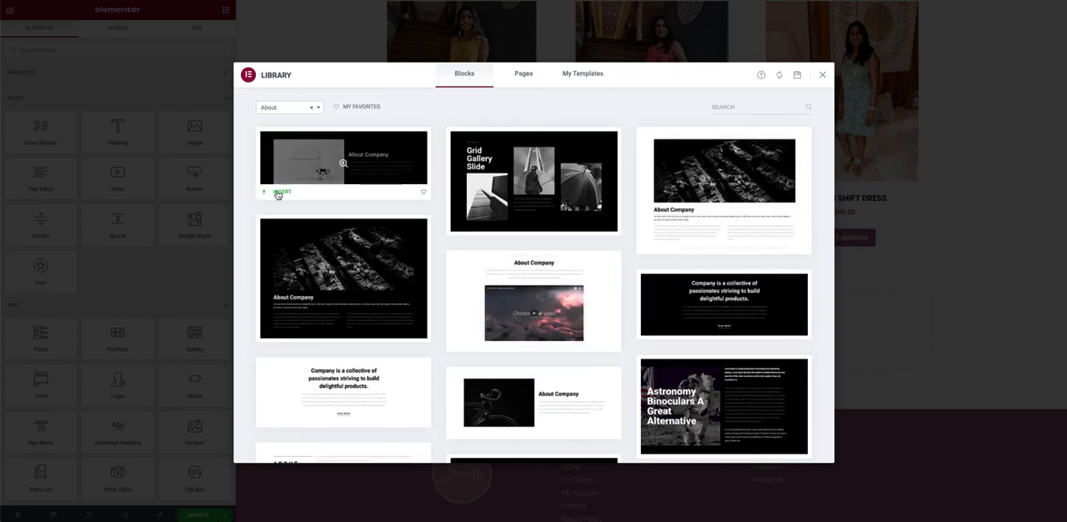
pyautogui.click(287, 192)
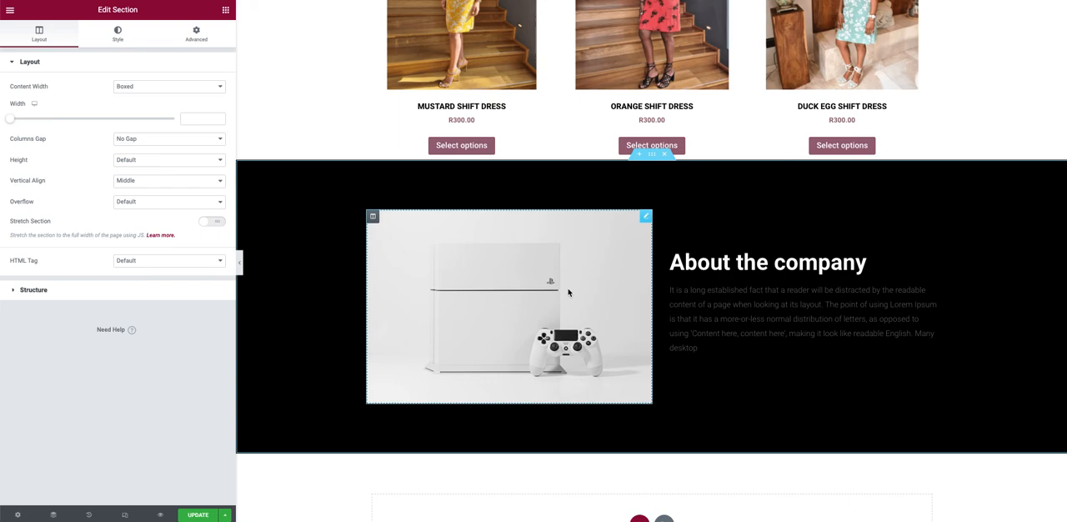
# Step: Change the "About the company" section's background colour to a muted reddish brown, preview it, and delete the section
pyautogui.click(117, 34)
pyautogui.click(218, 129)
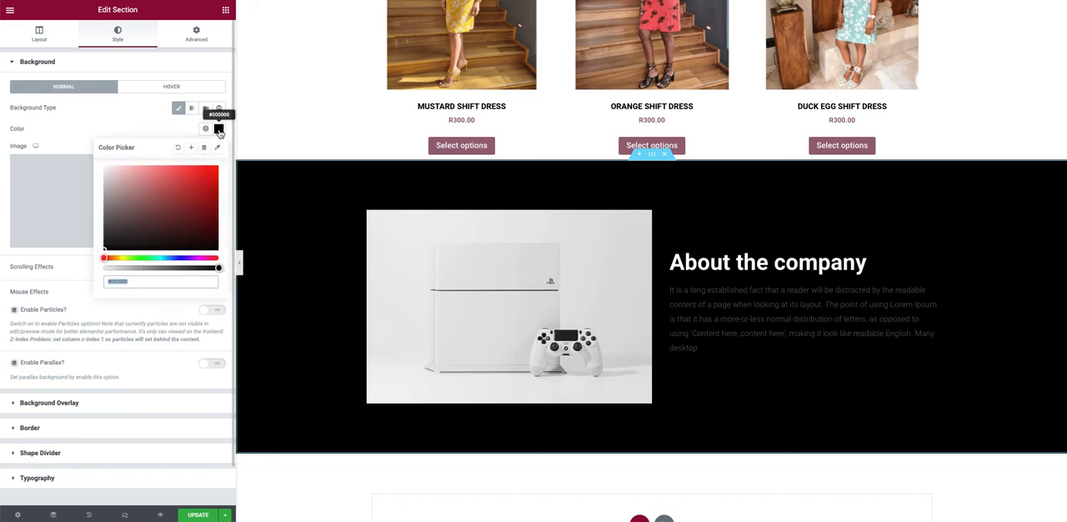
pyautogui.moveTo(184, 200); pyautogui.dragTo(130, 207)
pyautogui.click(131, 117)
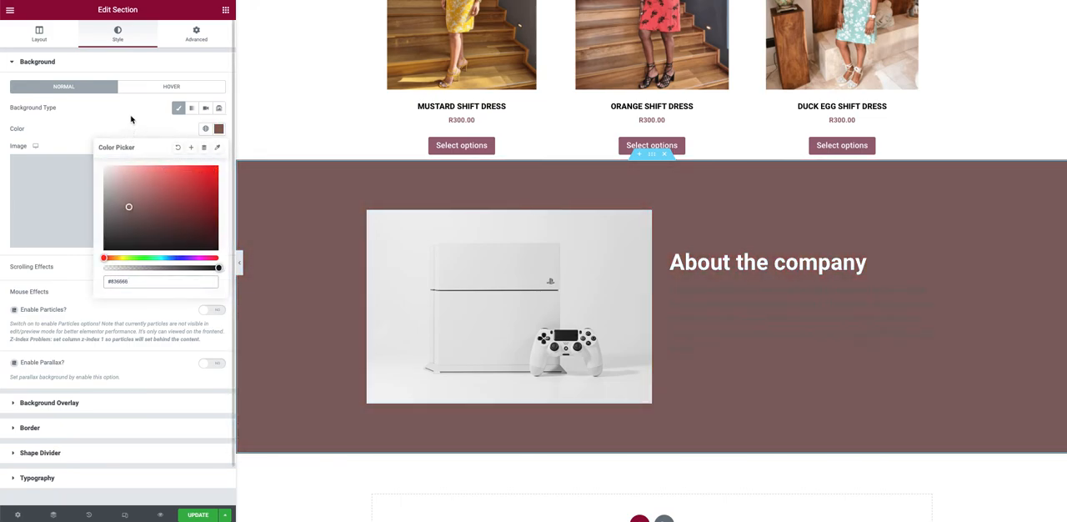
pyautogui.scroll(-2, 511, 285)
pyautogui.scroll(2, 513, 303)
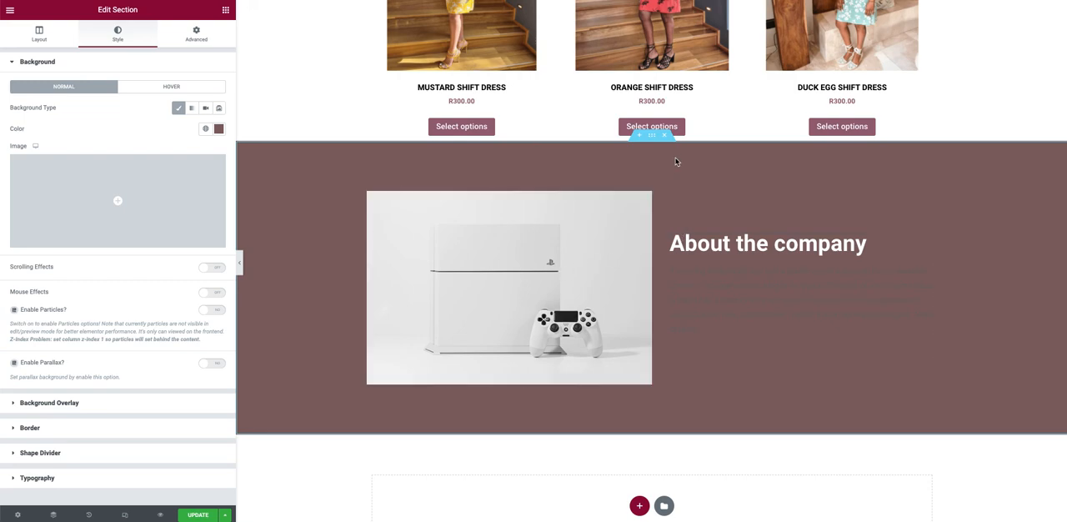
pyautogui.click(664, 135)
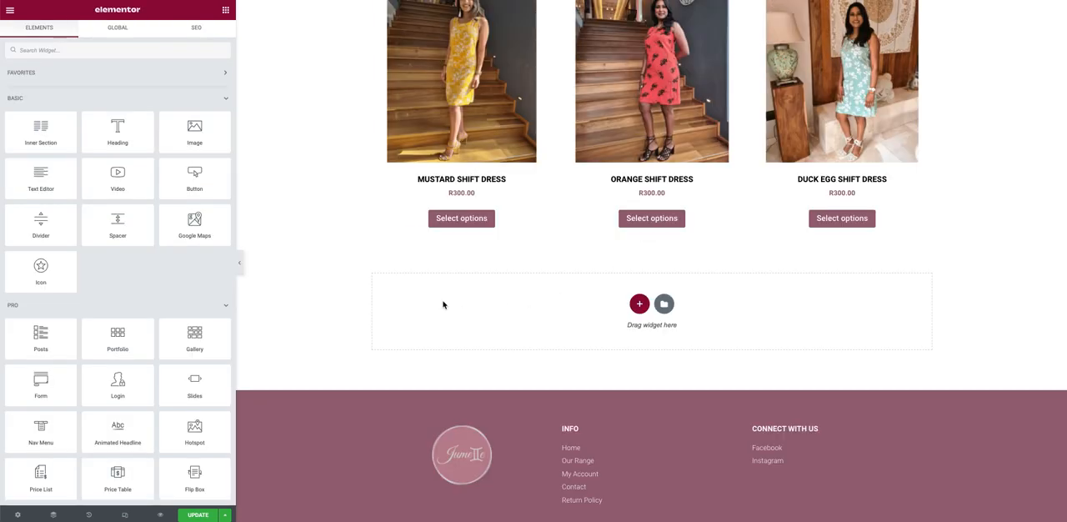
# Step: Exit the Elementor editor to the WordPress dashboard, leaving without saving the changes
pyautogui.scroll(4, 442, 305)
pyautogui.scroll(1, 443, 305)
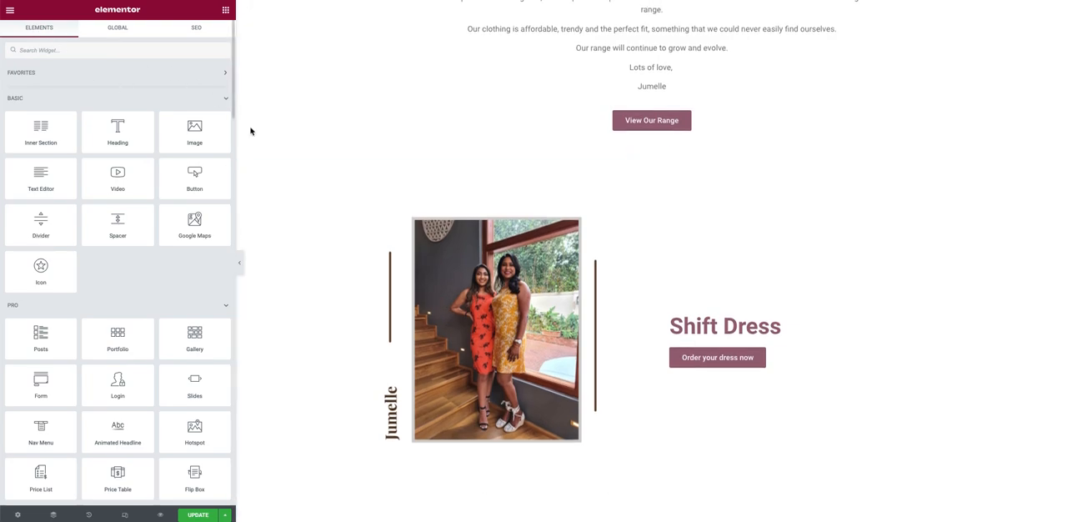
pyautogui.click(12, 14)
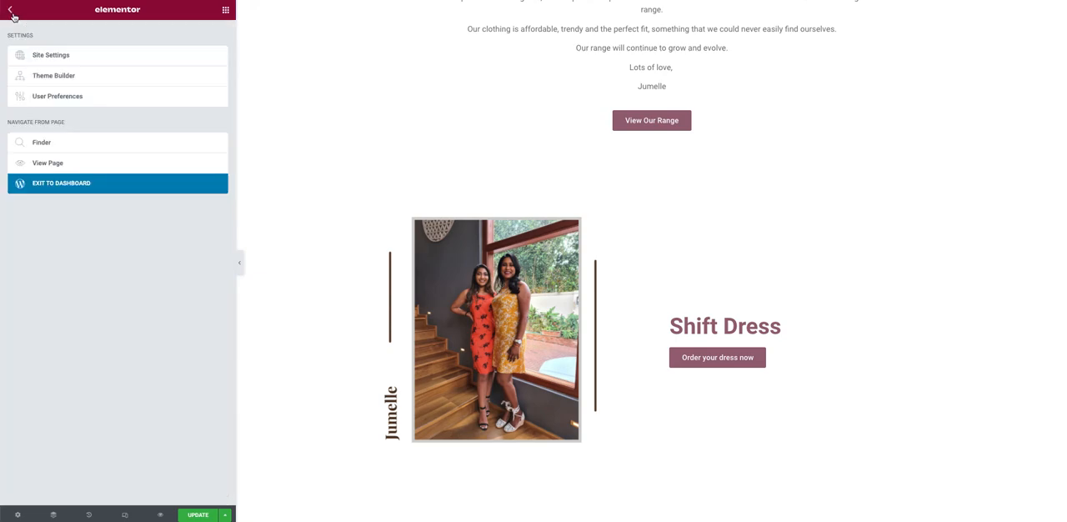
pyautogui.click(80, 187)
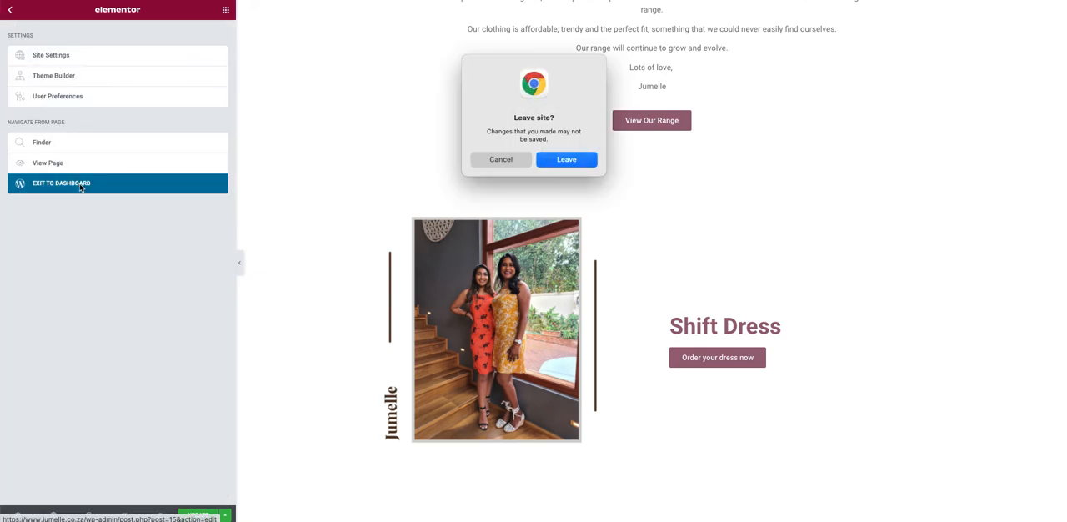
pyautogui.click(562, 159)
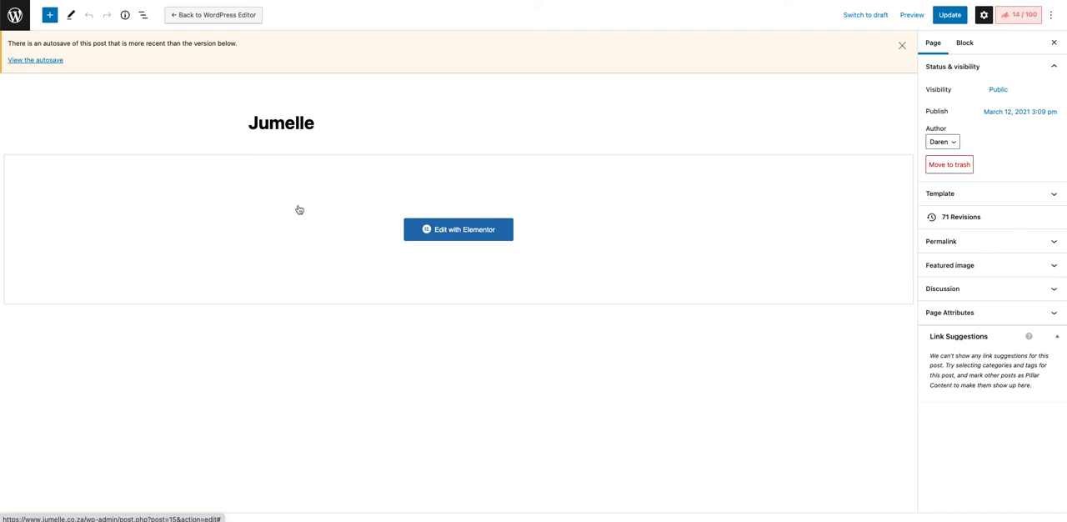
# Step: Return from the Jumelle page's WordPress editor to the list of all pages and look through it
pyautogui.scroll(-1, 305, 219)
pyautogui.click(16, 20)
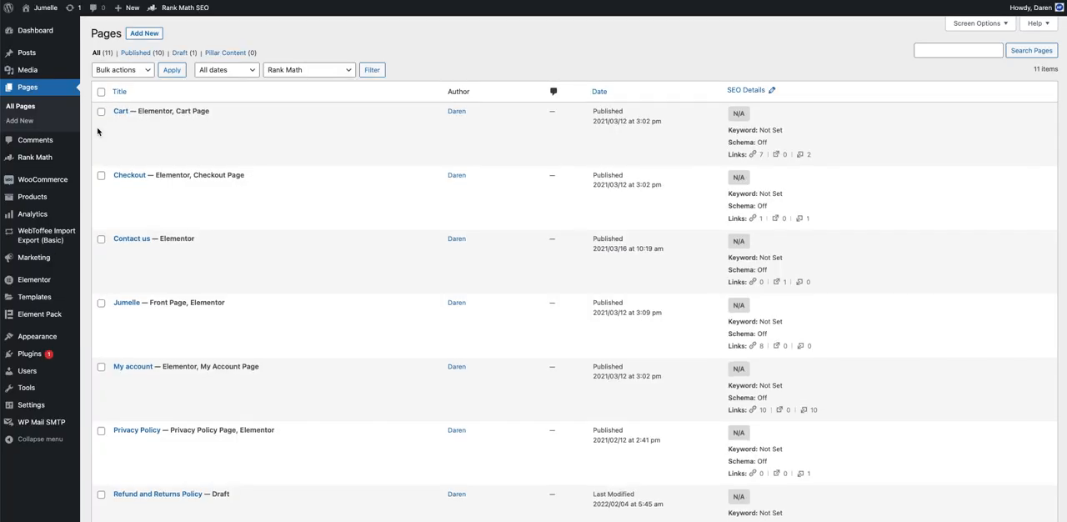
pyautogui.scroll(-3, 280, 255)
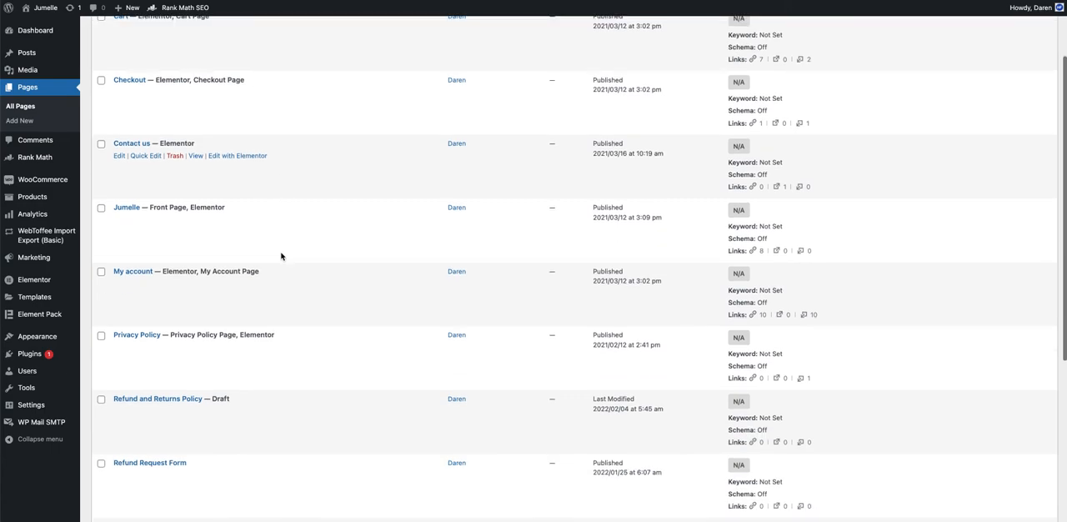